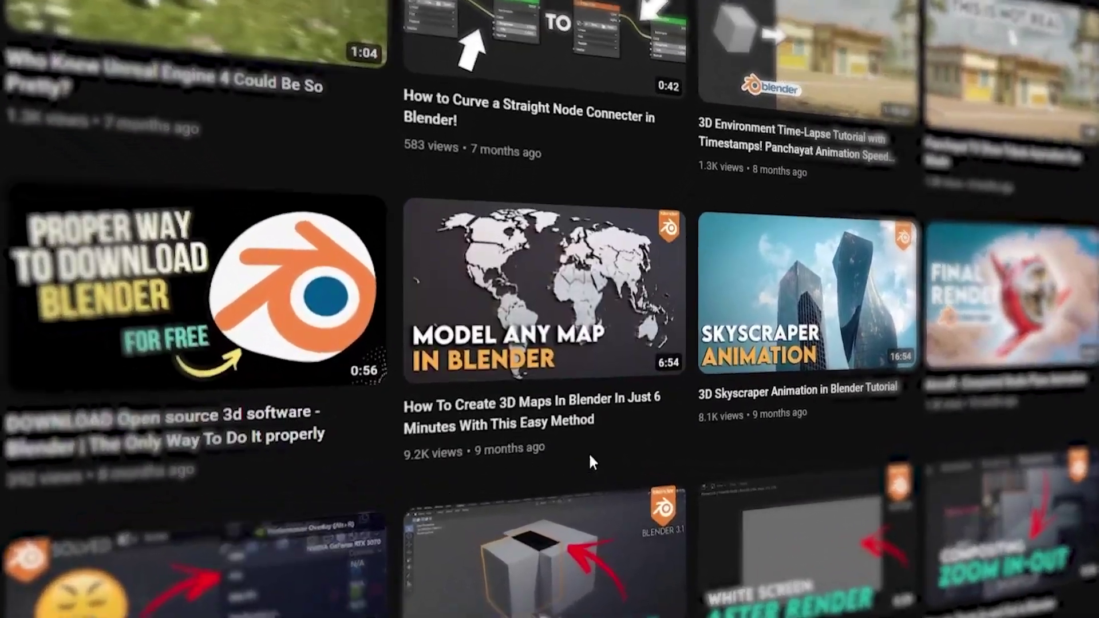
# Trace a closed Pen path around the outline of both BG logo squares
pyautogui.moveTo(593, 455)
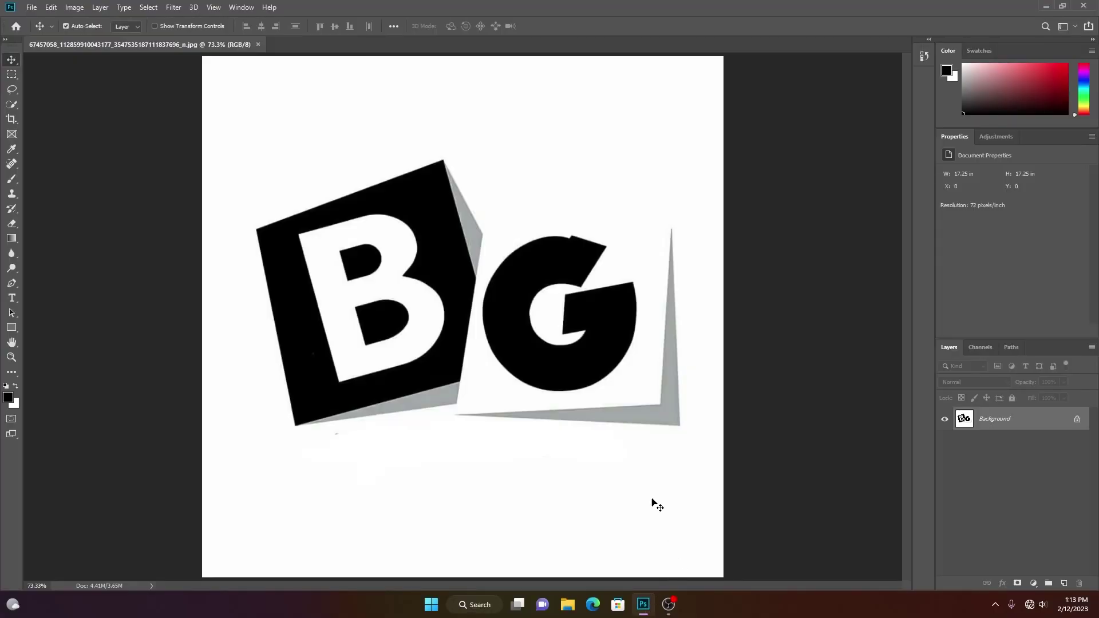
pyautogui.keyDown('alt'); pyautogui.scroll(5, 498, 269); pyautogui.keyUp('alt')
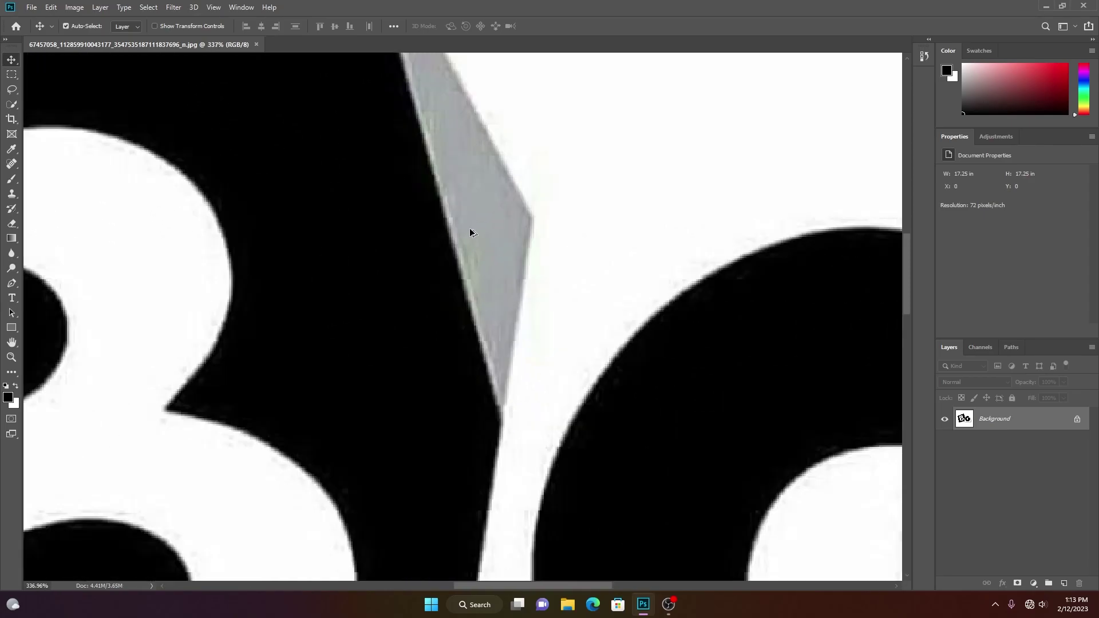
pyautogui.keyDown('alt'); pyautogui.scroll(-5, 472, 241); pyautogui.keyUp('alt')
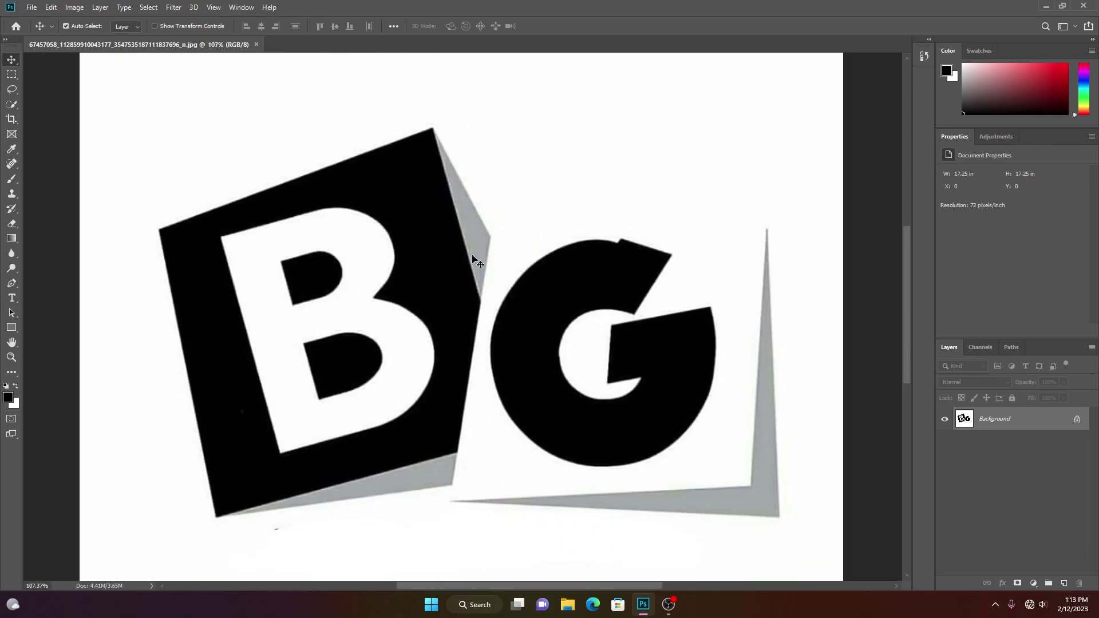
pyautogui.keyDown('alt'); pyautogui.scroll(-3, 473, 259); pyautogui.keyUp('alt')
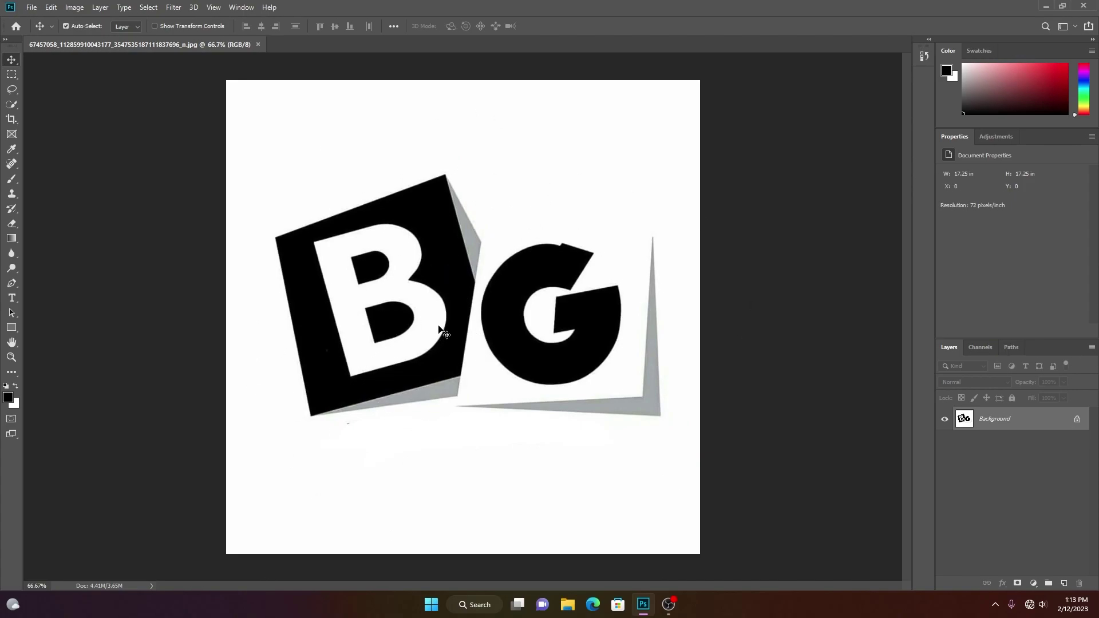
pyautogui.press('p')
pyautogui.keyDown('alt'); pyautogui.scroll(3, 280, 241); pyautogui.keyUp('alt')
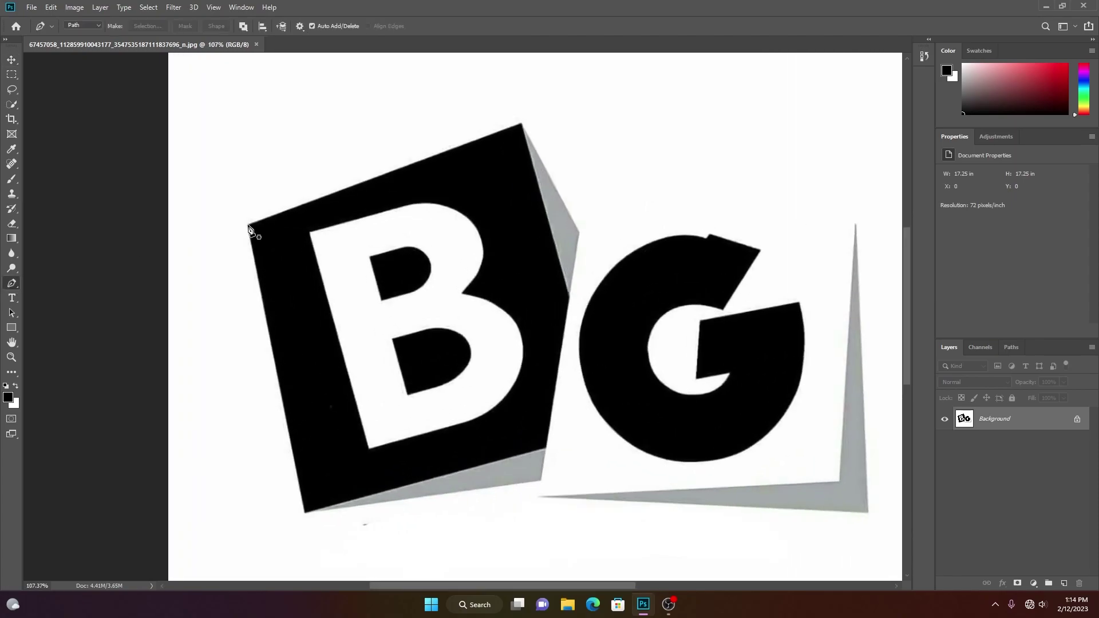
pyautogui.click(246, 225)
pyautogui.click(522, 123)
pyautogui.click(579, 232)
pyautogui.click(855, 223)
pyautogui.click(868, 512)
pyautogui.click(538, 496)
pyautogui.click(539, 481)
pyautogui.click(304, 513)
pyautogui.click(246, 225)
# Convert the path to a selection, copy it to Layer 1, and delete the Background layer
pyautogui.keyDown('alt'); pyautogui.scroll(-3, 484, 311); pyautogui.keyUp('alt')
pyautogui.rightClick(480, 304)
pyautogui.click(550, 353)
pyautogui.click(608, 160)
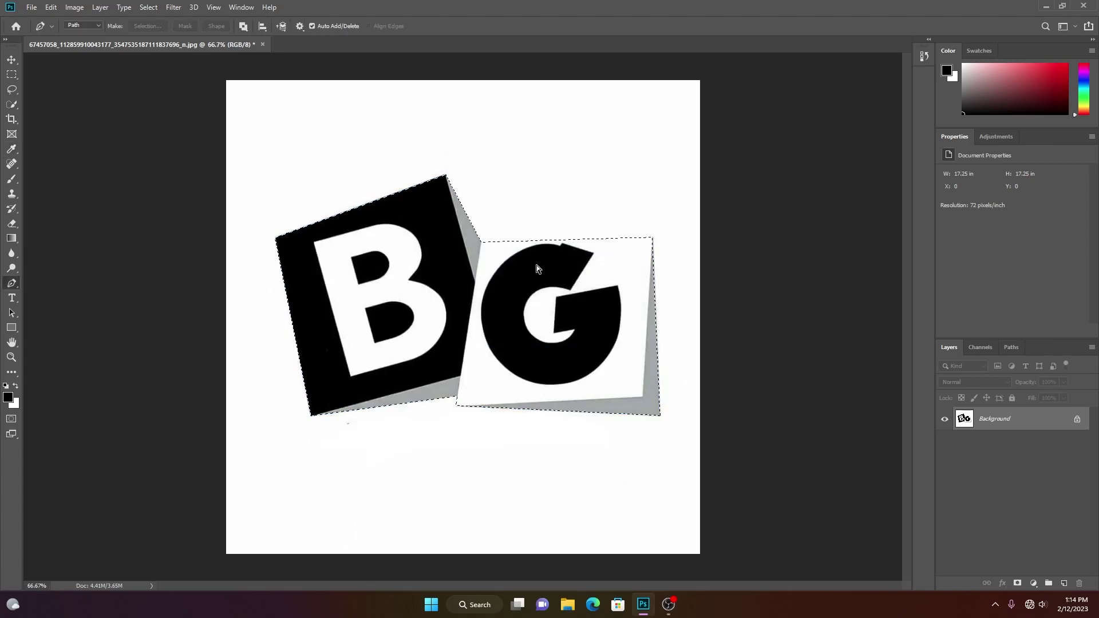
pyautogui.hotkey('ctrl', 'j')
pyautogui.click(986, 440)
pyautogui.press('Delete')
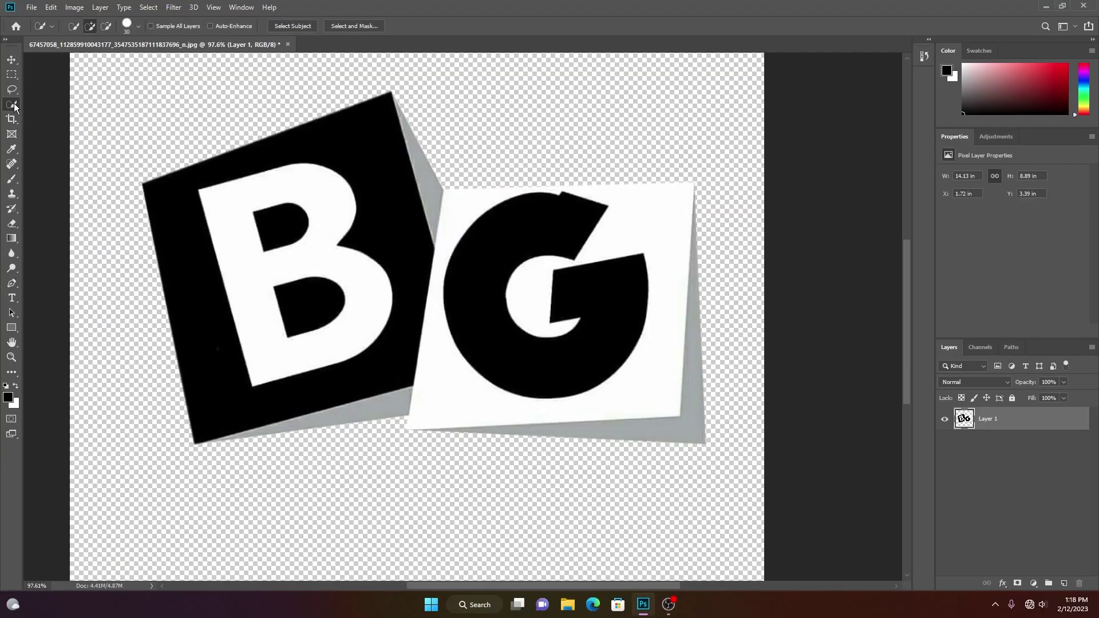
# Magic Wand the black B square plus its upper hole and copy them to a new layer
pyautogui.rightClick(12, 104)
pyautogui.click(43, 116)
pyautogui.click(374, 165)
pyautogui.keyDown('shift'); pyautogui.click(294, 225); pyautogui.keyUp('shift')
pyautogui.hotkey('ctrl', 'j')
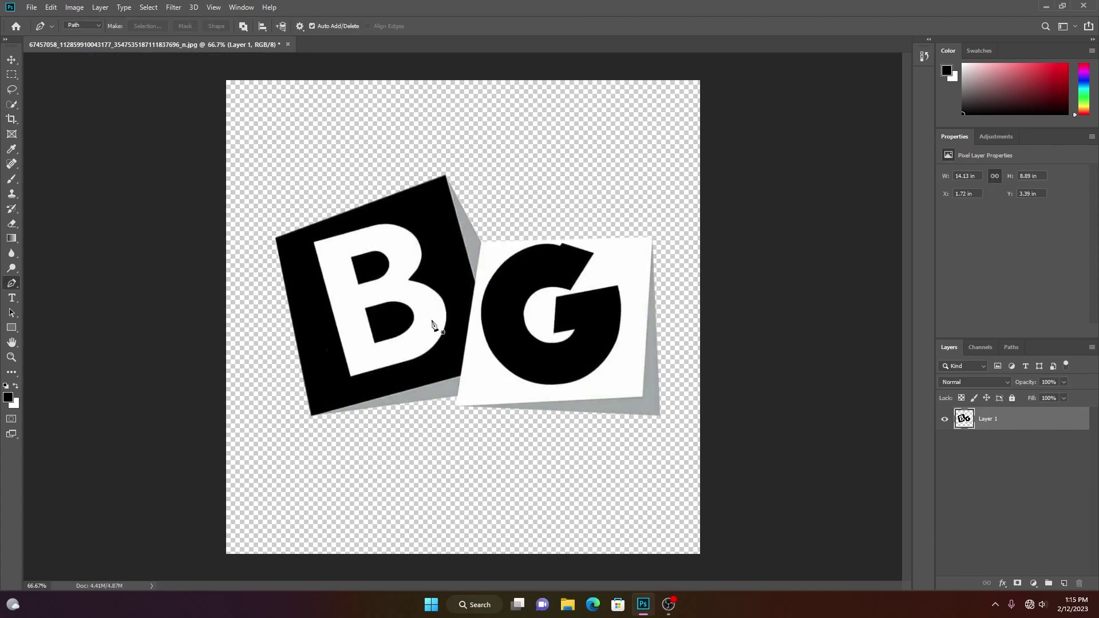
pyautogui.keyDown('alt'); pyautogui.scroll(1, 419, 294); pyautogui.keyUp('alt')
pyautogui.keyDown('alt'); pyautogui.scroll(6, 418, 295); pyautogui.keyUp('alt')
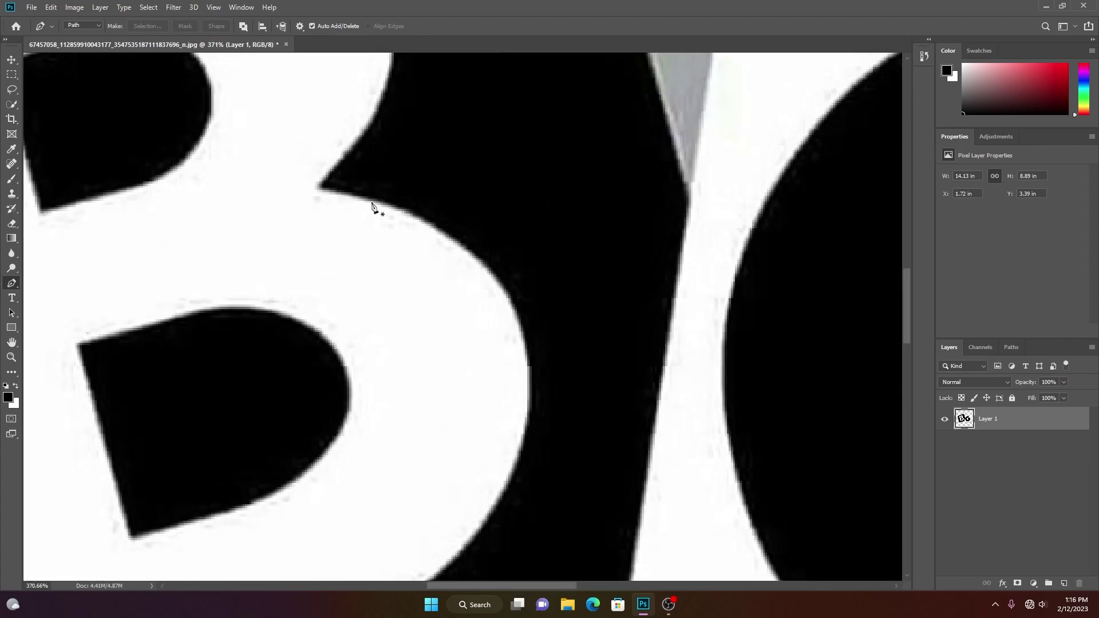
pyautogui.keyDown('alt'); pyautogui.scroll(-6, 452, 270); pyautogui.keyUp('alt')
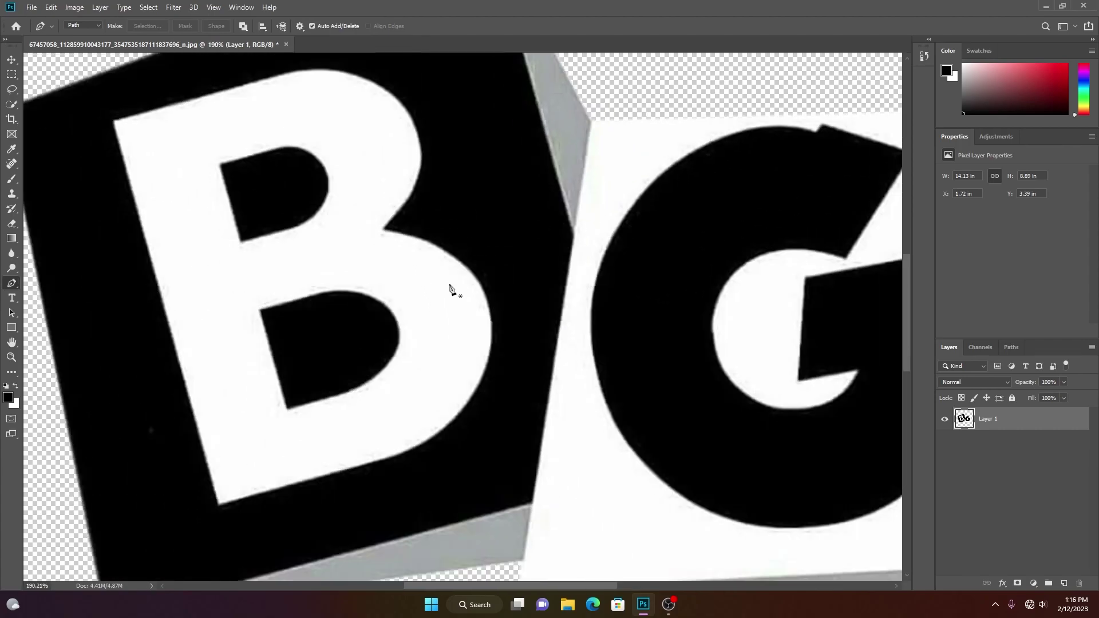
pyautogui.keyDown('alt'); pyautogui.scroll(-1, 453, 289); pyautogui.keyUp('alt')
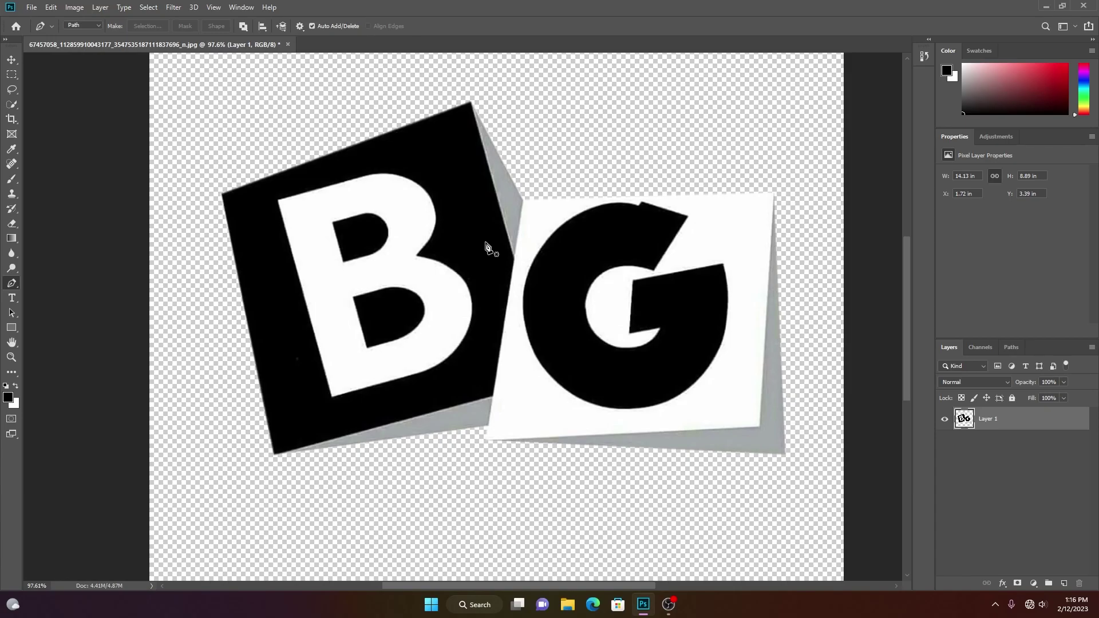
pyautogui.keyDown('alt'); pyautogui.scroll(-2, 486, 247); pyautogui.keyUp('alt')
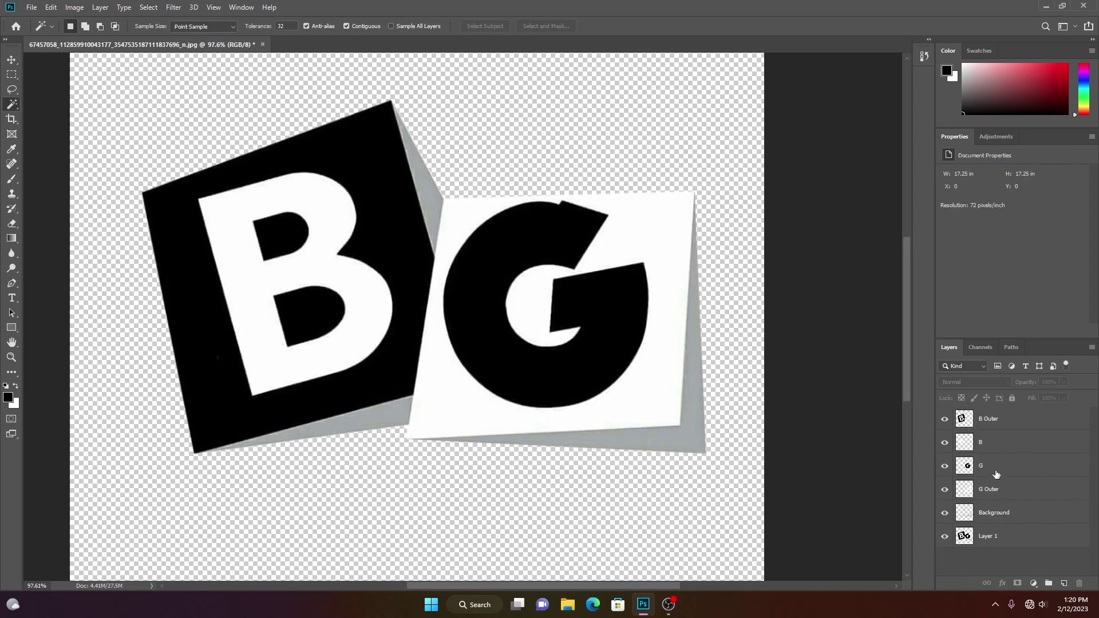
# Load the B Outer selection and make a work path with tolerance 5
pyautogui.keyDown('ctrl'); pyautogui.click(964, 419); pyautogui.keyUp('ctrl')
pyautogui.click(12, 74)
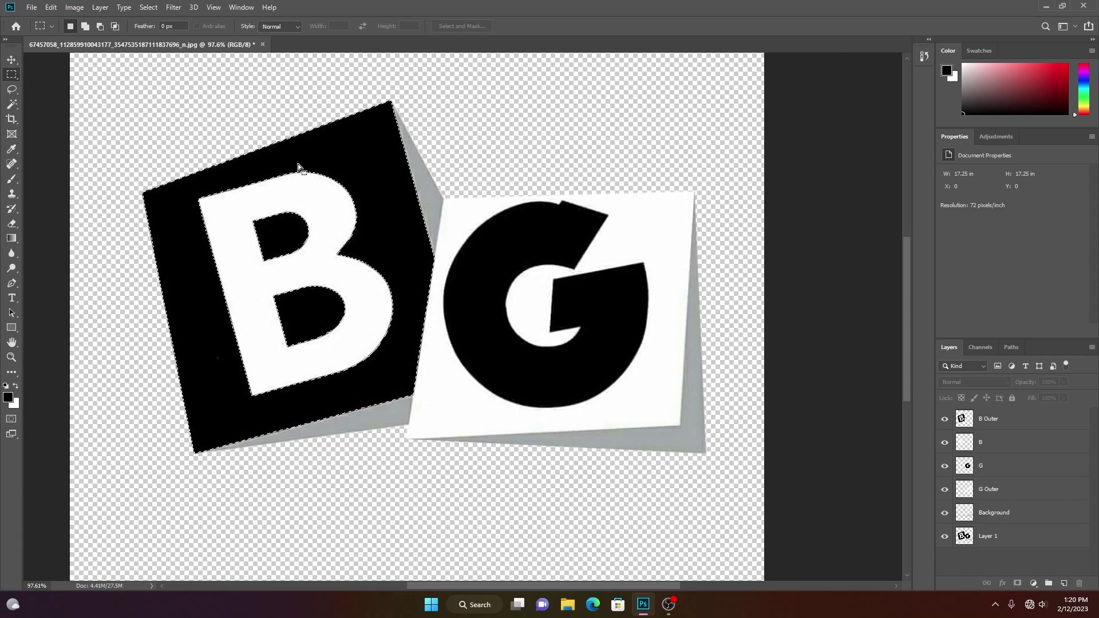
pyautogui.rightClick(338, 179)
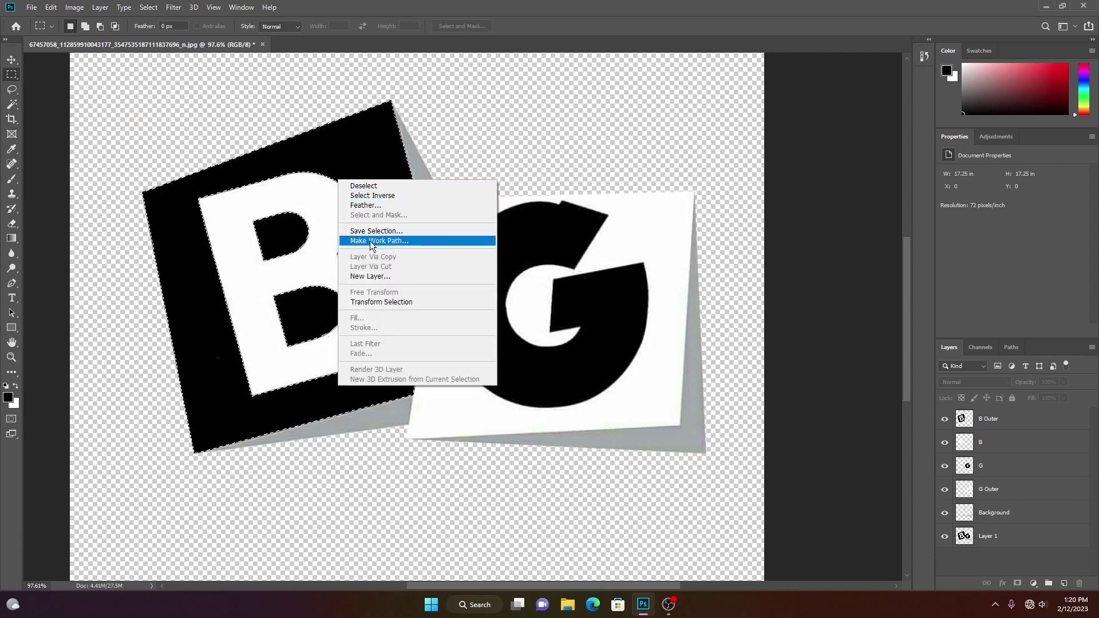
pyautogui.click(386, 241)
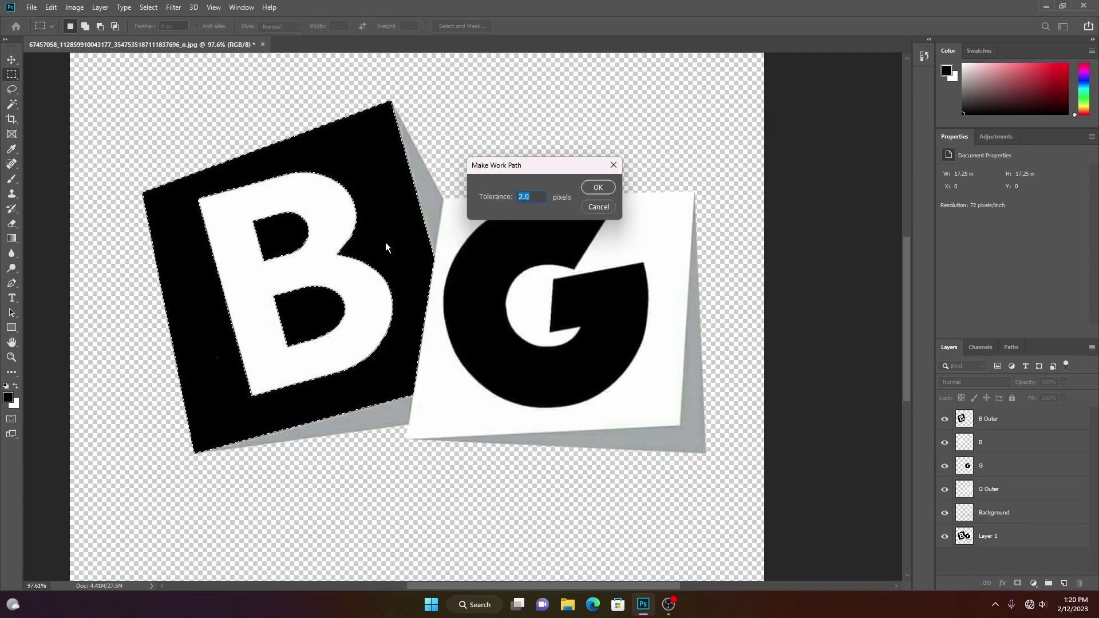
pyautogui.write('5')
pyautogui.click(598, 187)
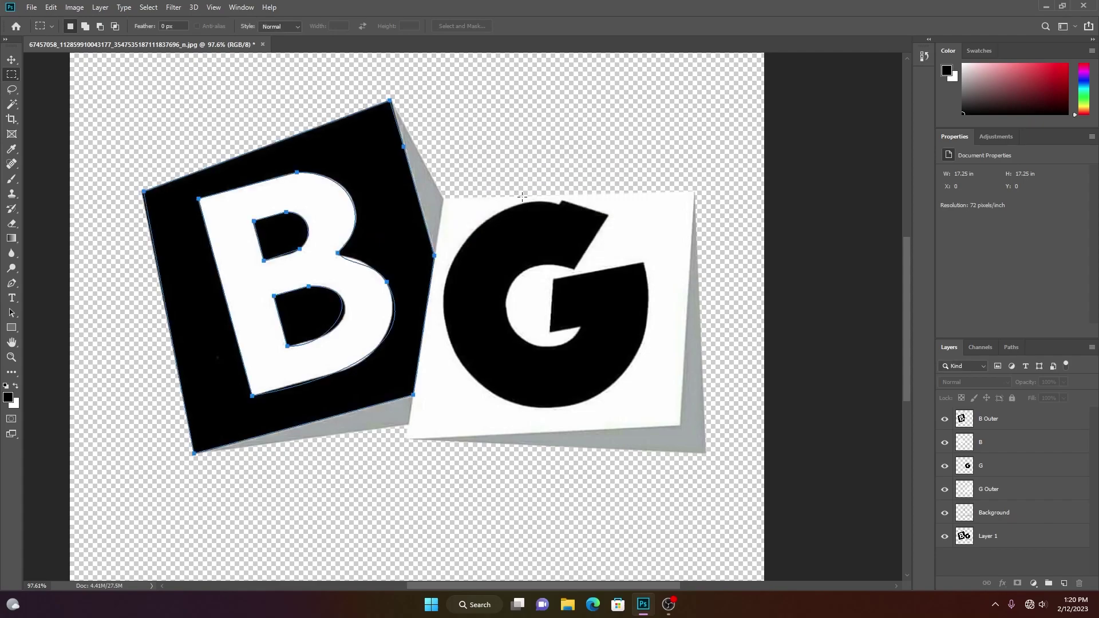
# Undo that path and retry the work path at tolerance 0.5
pyautogui.keyDown('alt'); pyautogui.scroll(3, 363, 278); pyautogui.keyUp('alt')
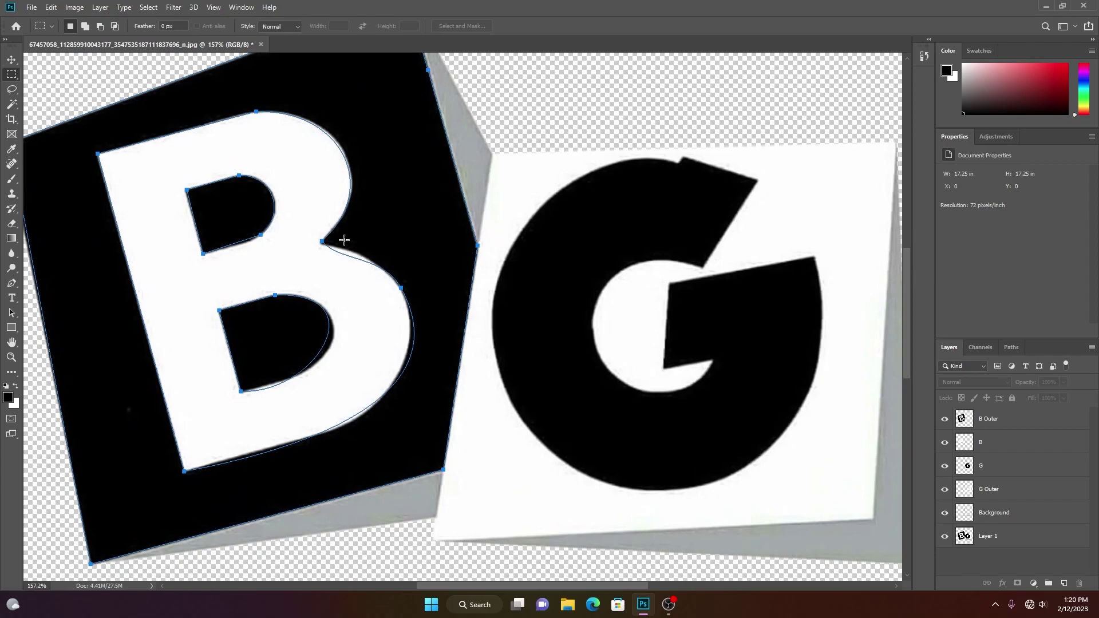
pyautogui.hotkey('ctrl', '0')
pyautogui.hotkey('ctrl', 'z')
pyautogui.rightClick(266, 197)
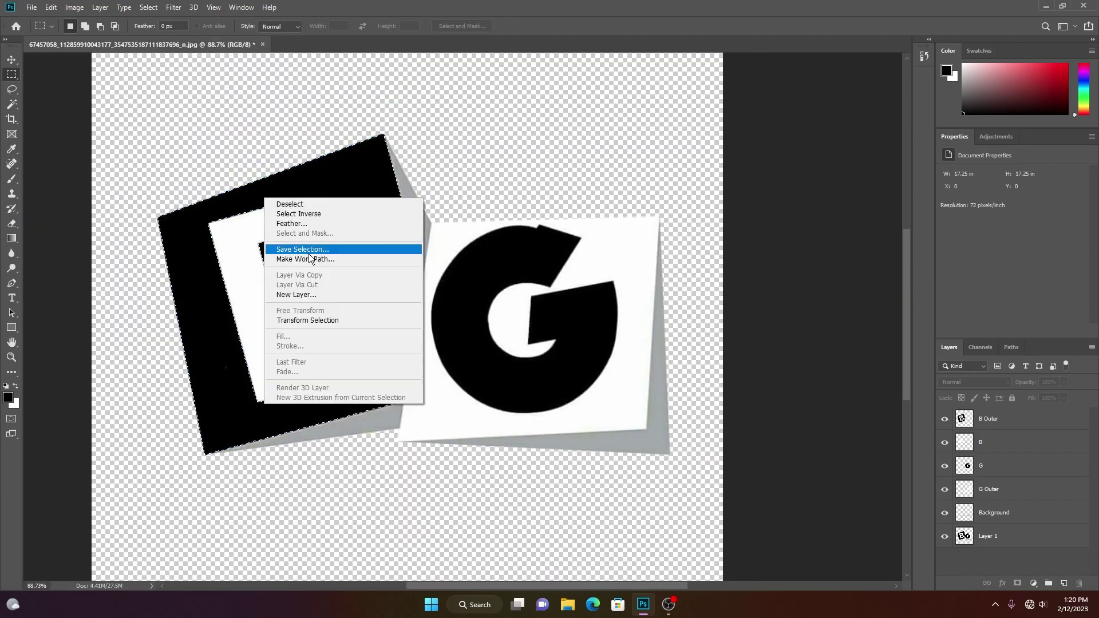
pyautogui.click(309, 259)
pyautogui.click(597, 187)
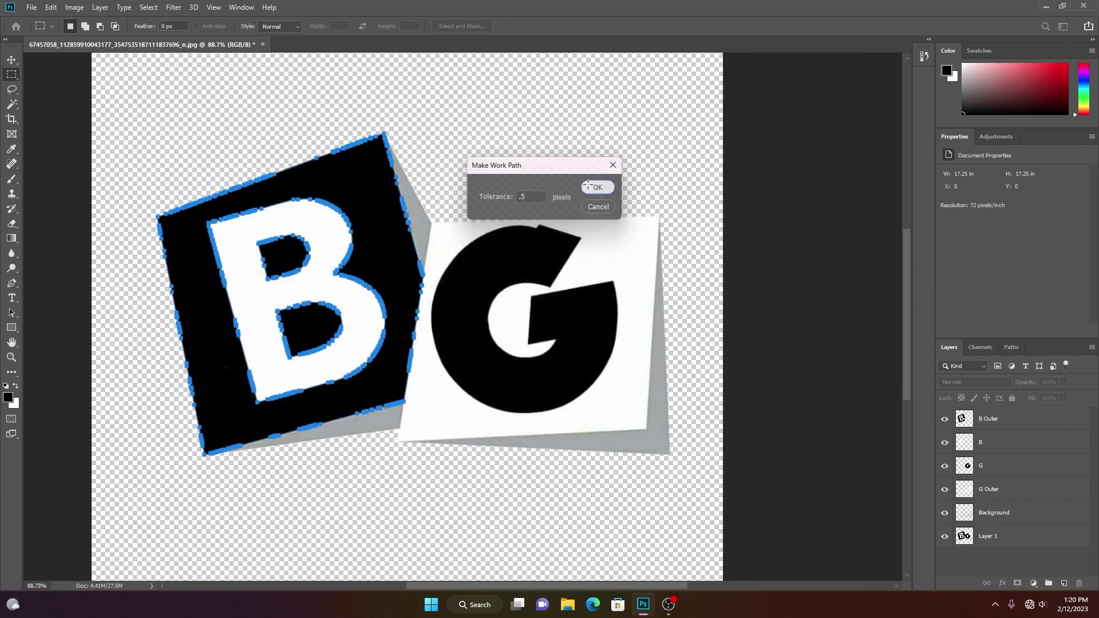
pyautogui.keyDown('alt'); pyautogui.scroll(6, 364, 240); pyautogui.keyUp('alt')
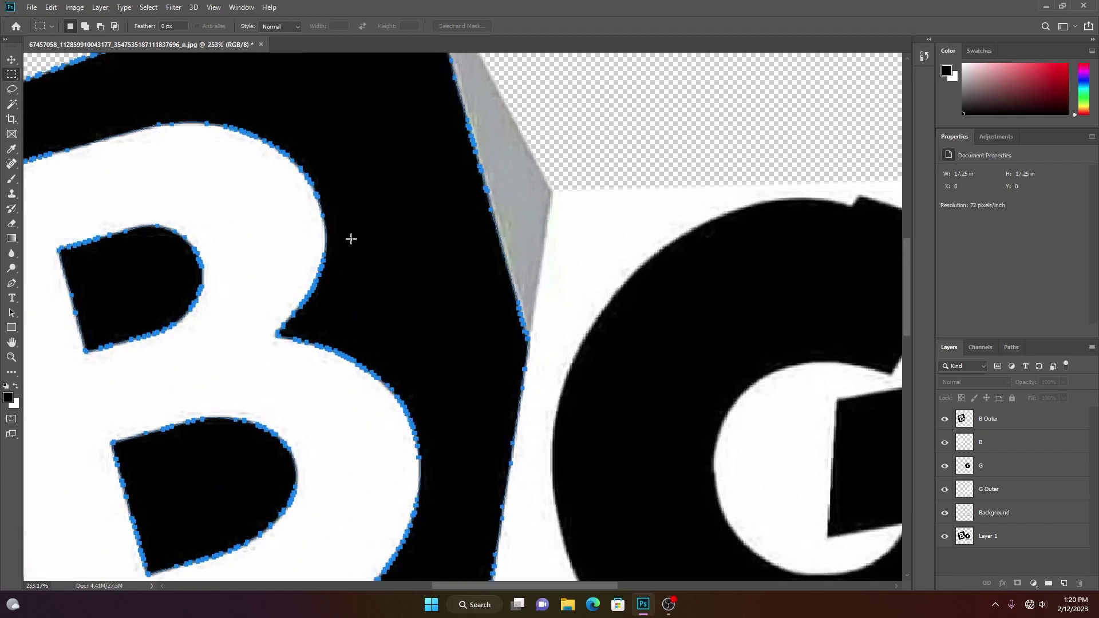
pyautogui.keyDown('alt'); pyautogui.scroll(-4, 341, 245); pyautogui.keyUp('alt')
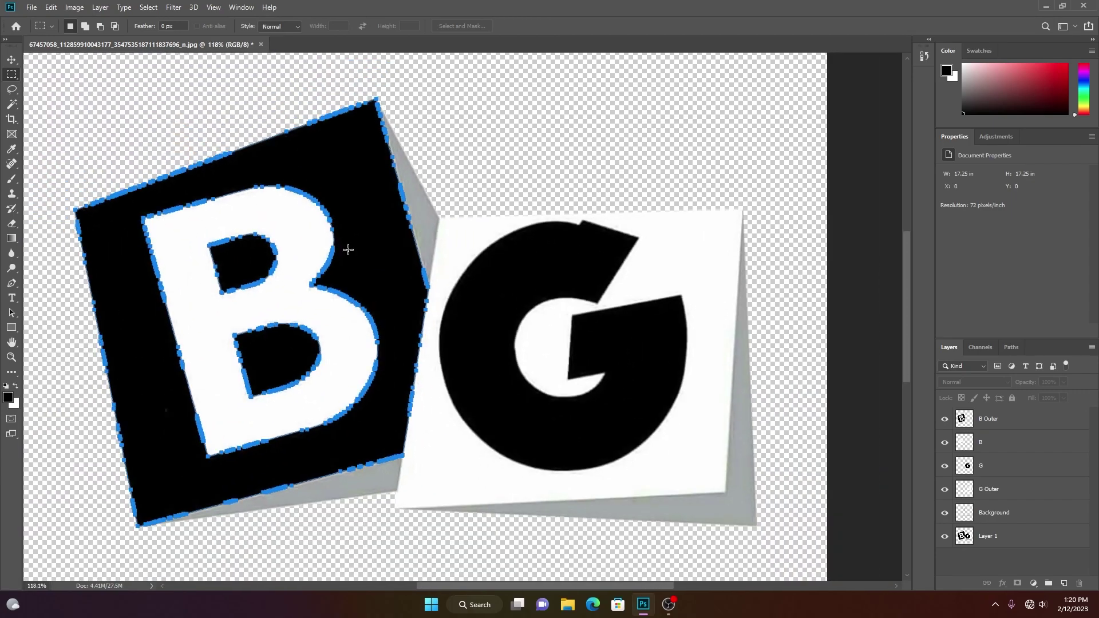
# Undo again and make the work path with a 2-pixel tolerance
pyautogui.hotkey('ctrl', 'z')
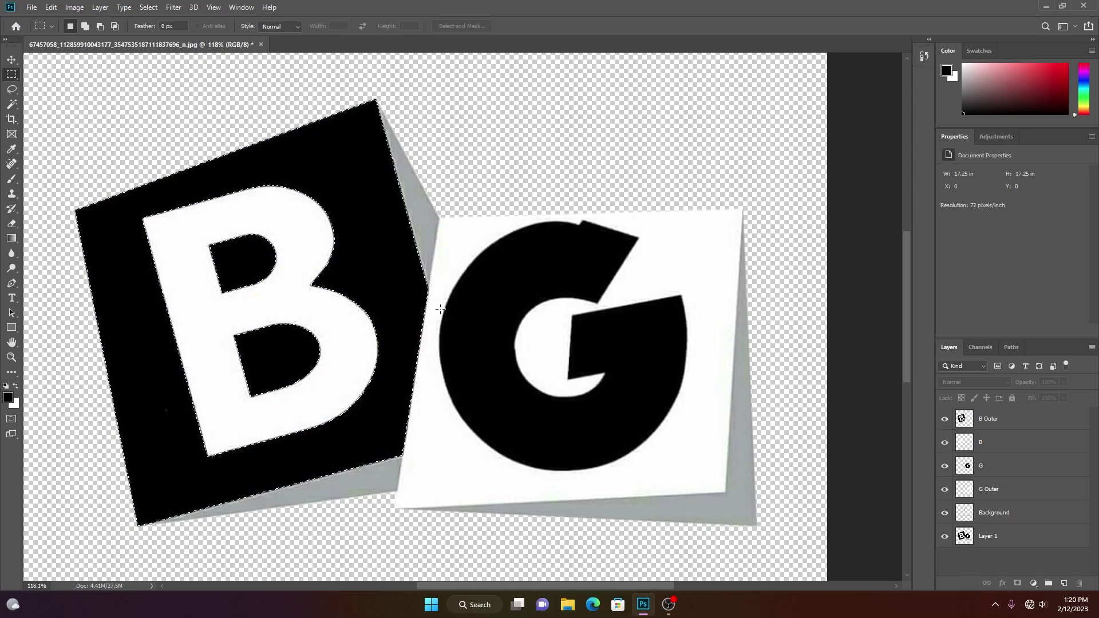
pyautogui.rightClick(334, 265)
pyautogui.click(371, 327)
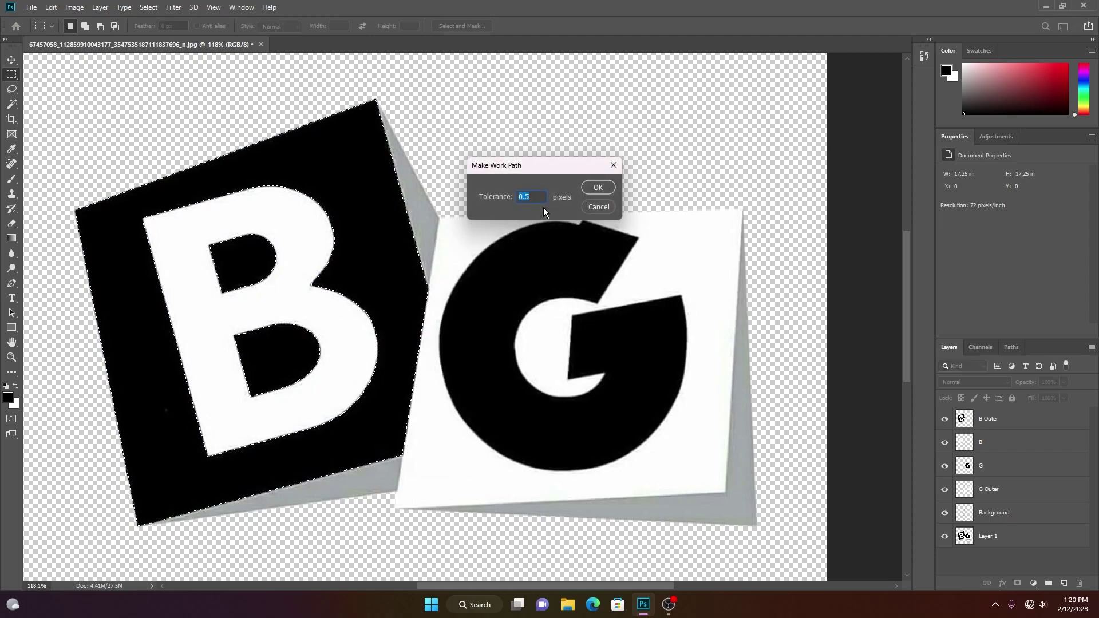
pyautogui.write('2')
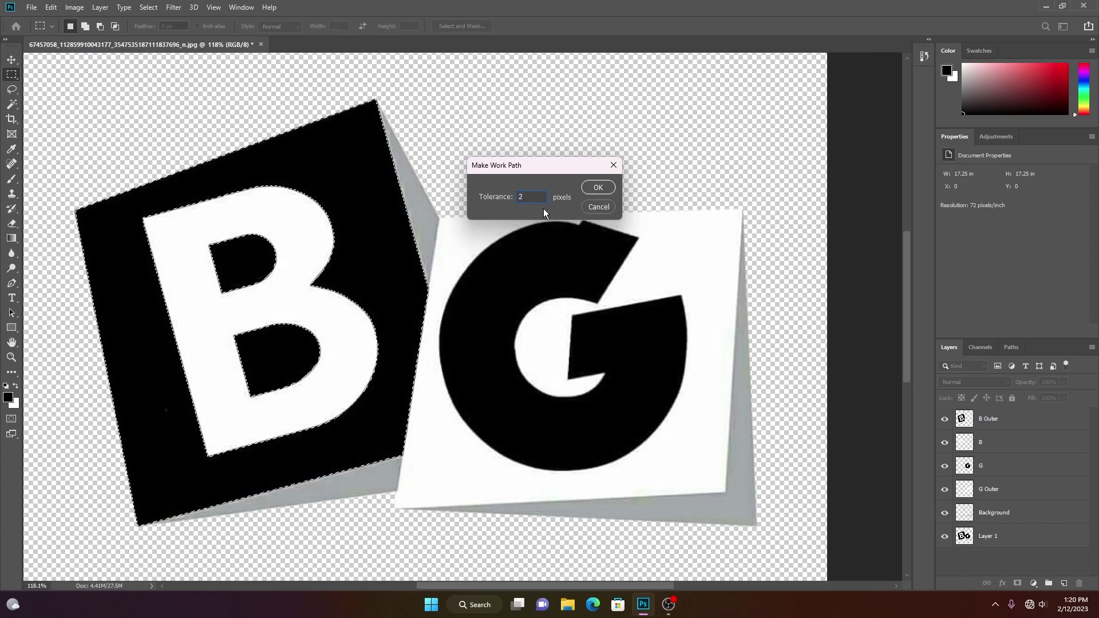
pyautogui.press('Tab')
pyautogui.click(598, 188)
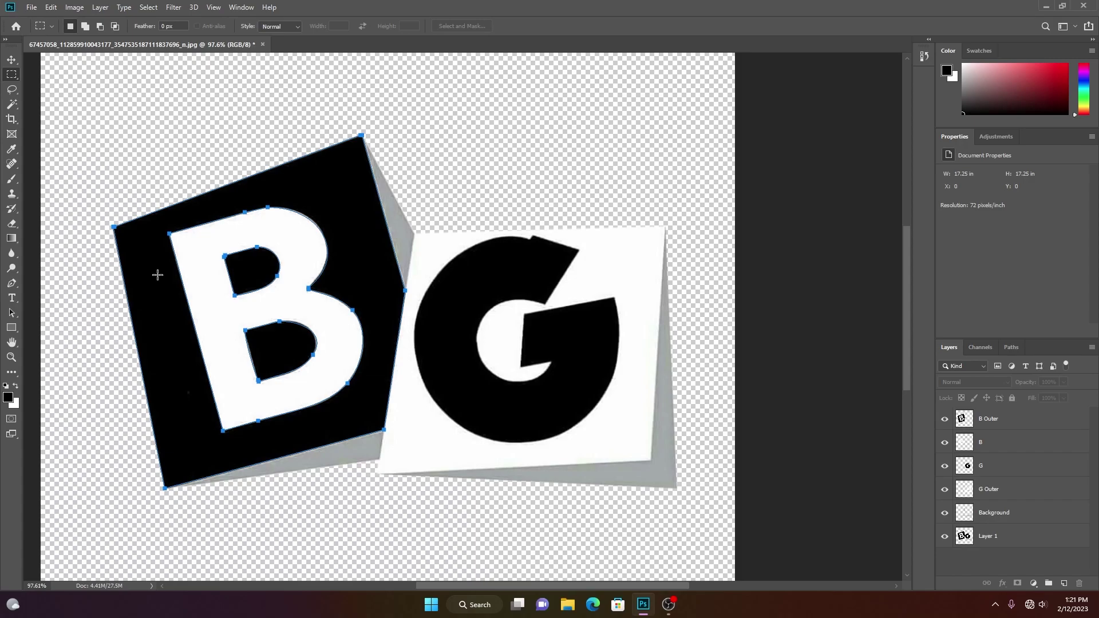
pyautogui.keyDown('alt'); pyautogui.scroll(-3, 157, 275); pyautogui.keyUp('alt')
pyautogui.rightClick(11, 327)
pyautogui.click(49, 381)
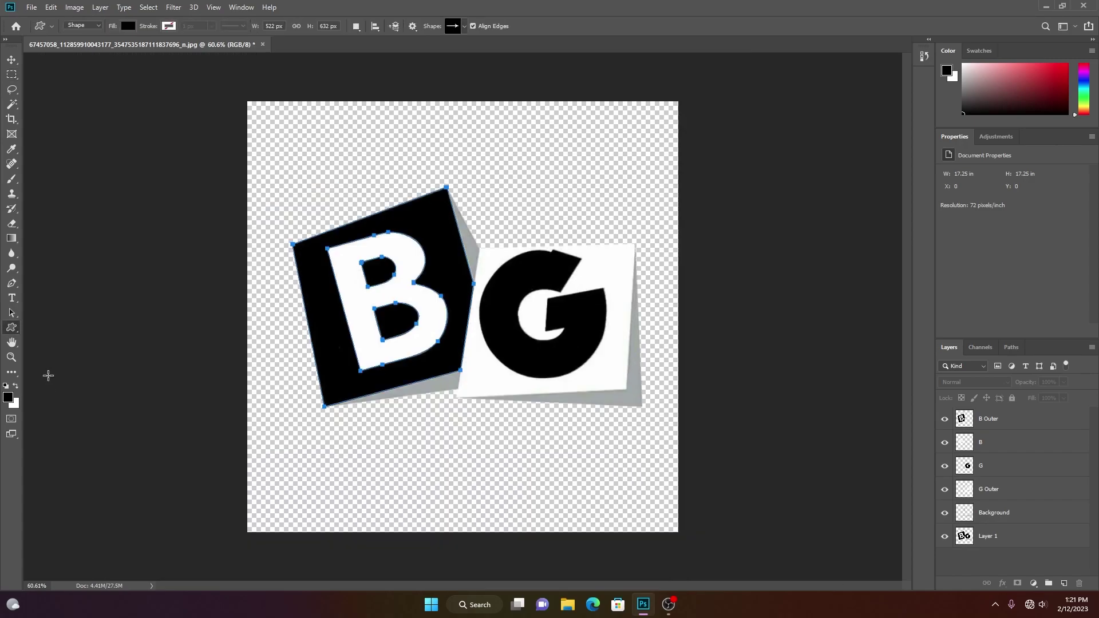
pyautogui.moveTo(356, 124); pyautogui.dragTo(554, 198)
pyautogui.click(31, 8)
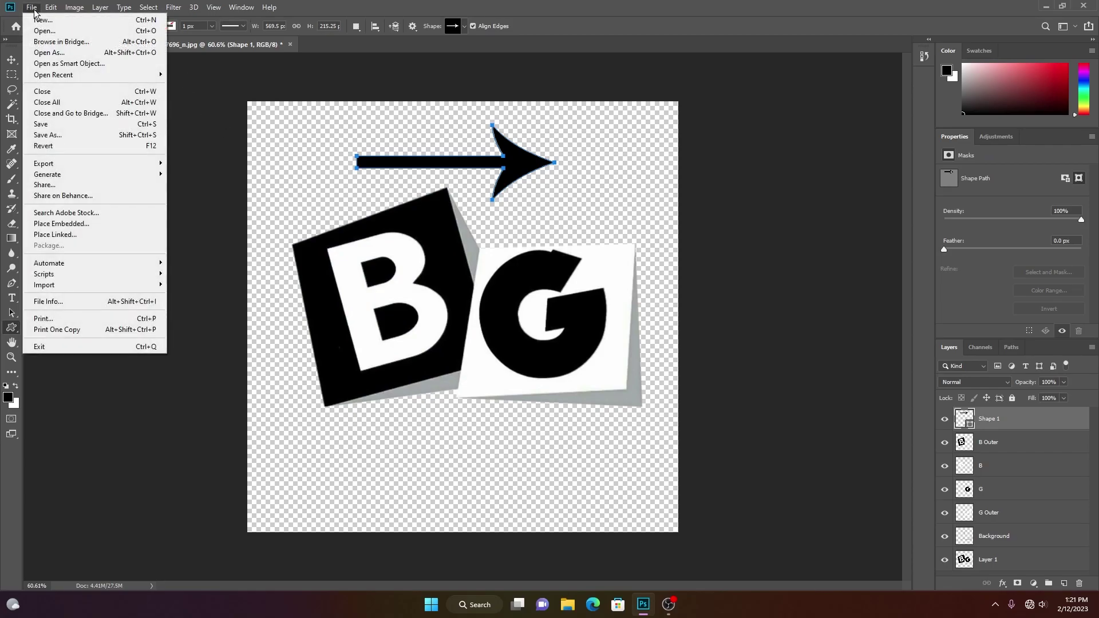
pyautogui.moveTo(71, 166)
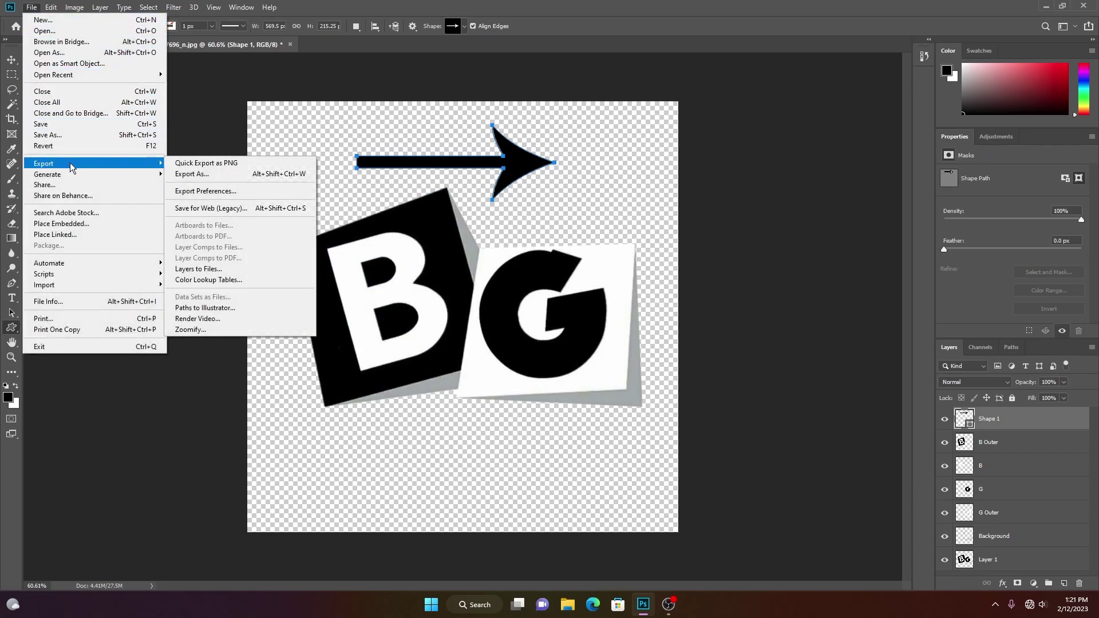
pyautogui.click(201, 179)
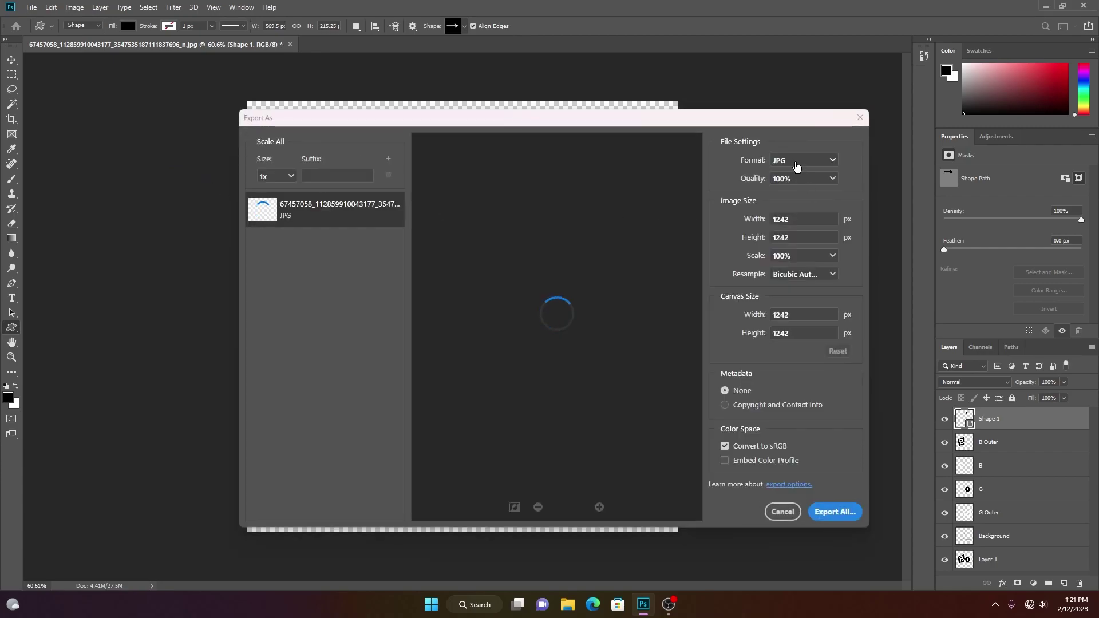
pyautogui.click(797, 161)
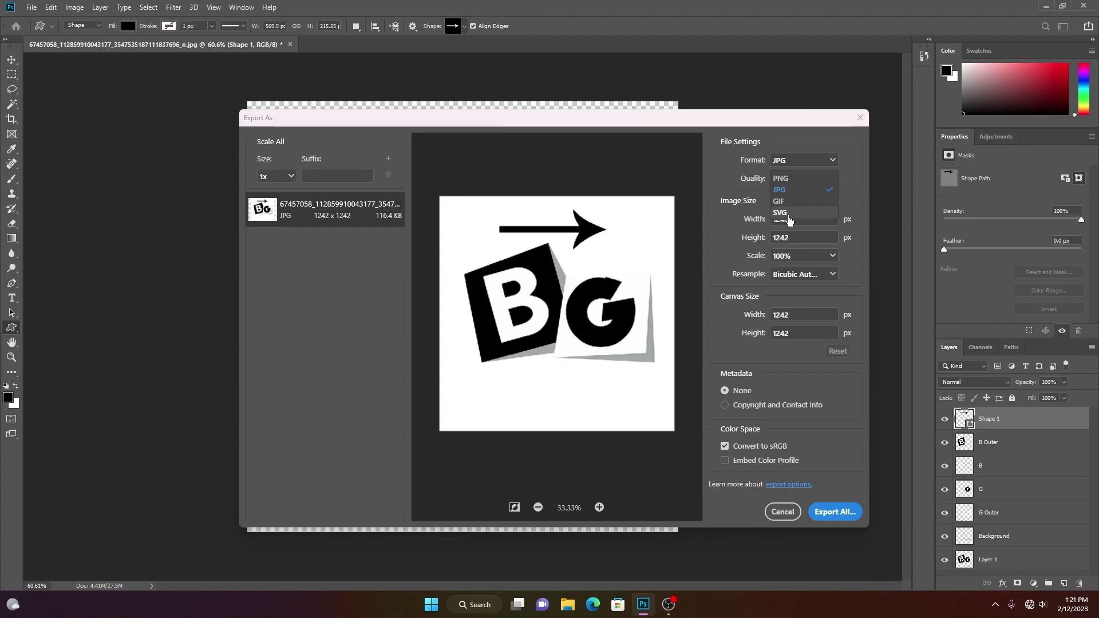
pyautogui.click(783, 512)
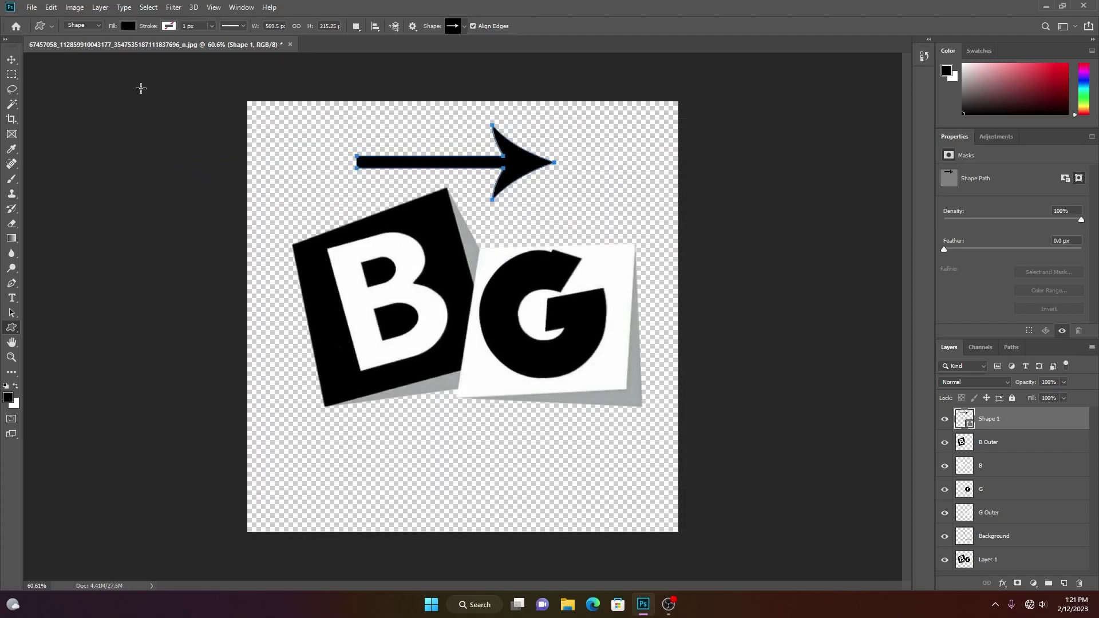
pyautogui.click(31, 7)
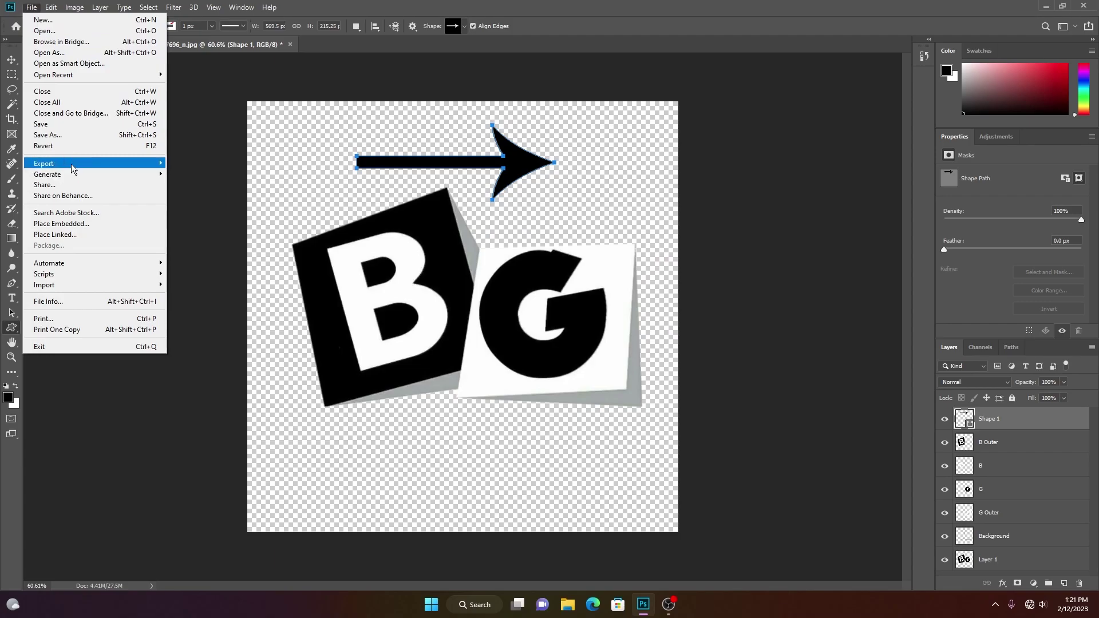
pyautogui.moveTo(74, 168)
pyautogui.click(207, 193)
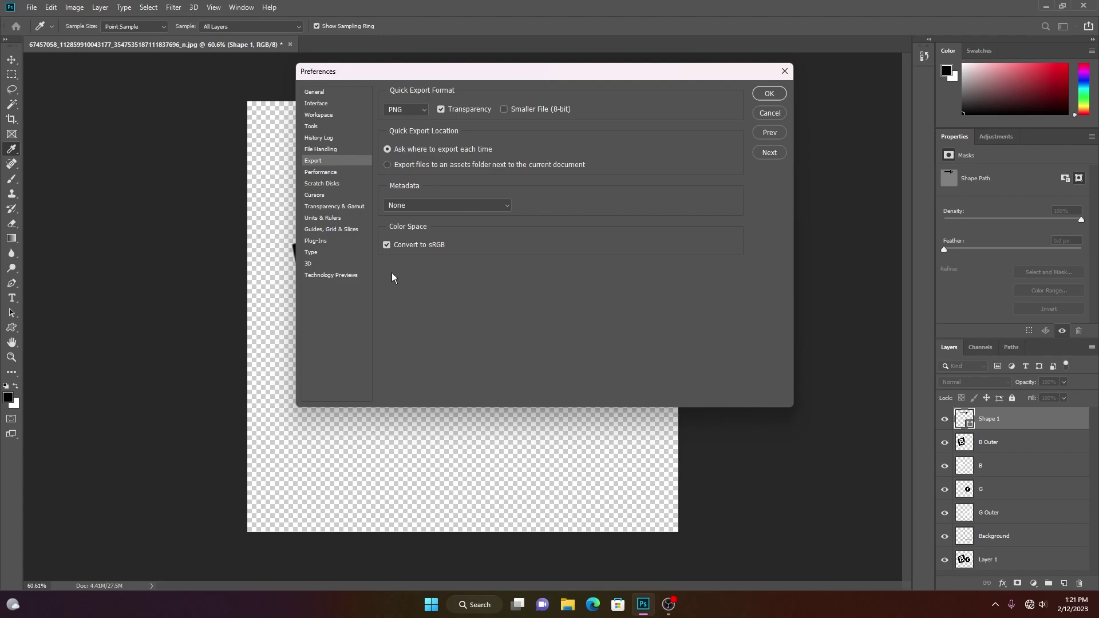
pyautogui.click(768, 94)
pyautogui.click(32, 7)
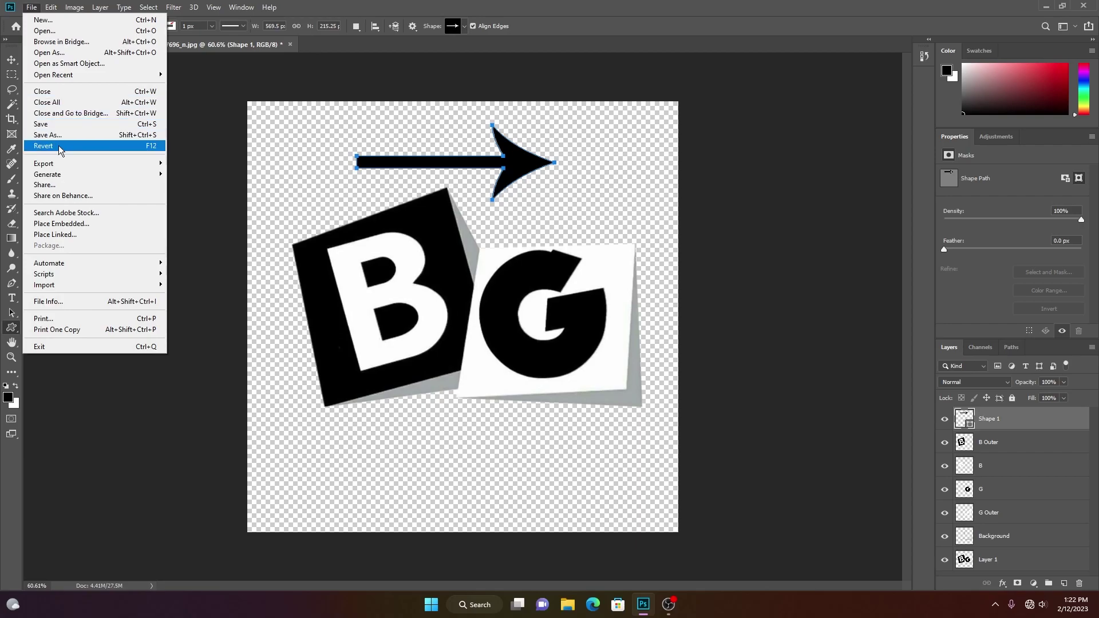
pyautogui.moveTo(63, 166)
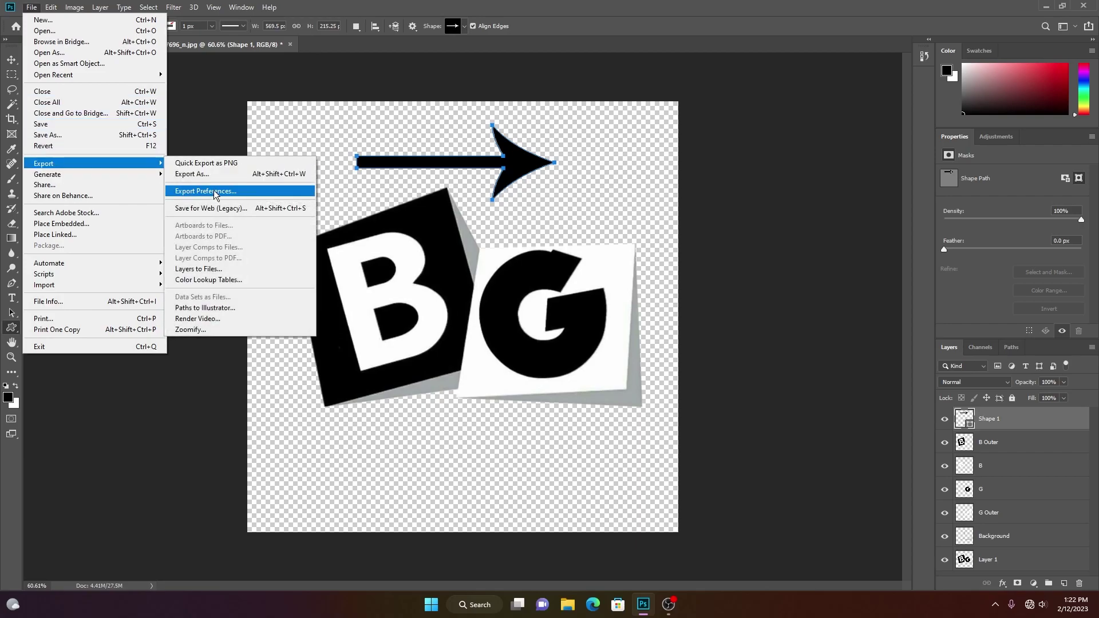
pyautogui.click(217, 175)
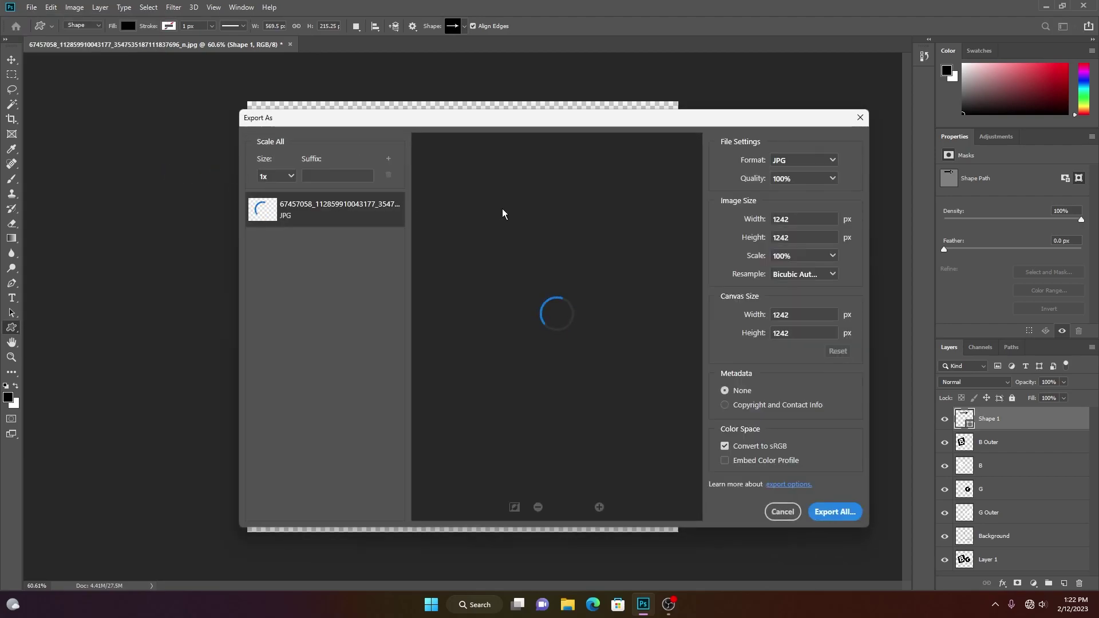
pyautogui.click(796, 163)
pyautogui.click(795, 215)
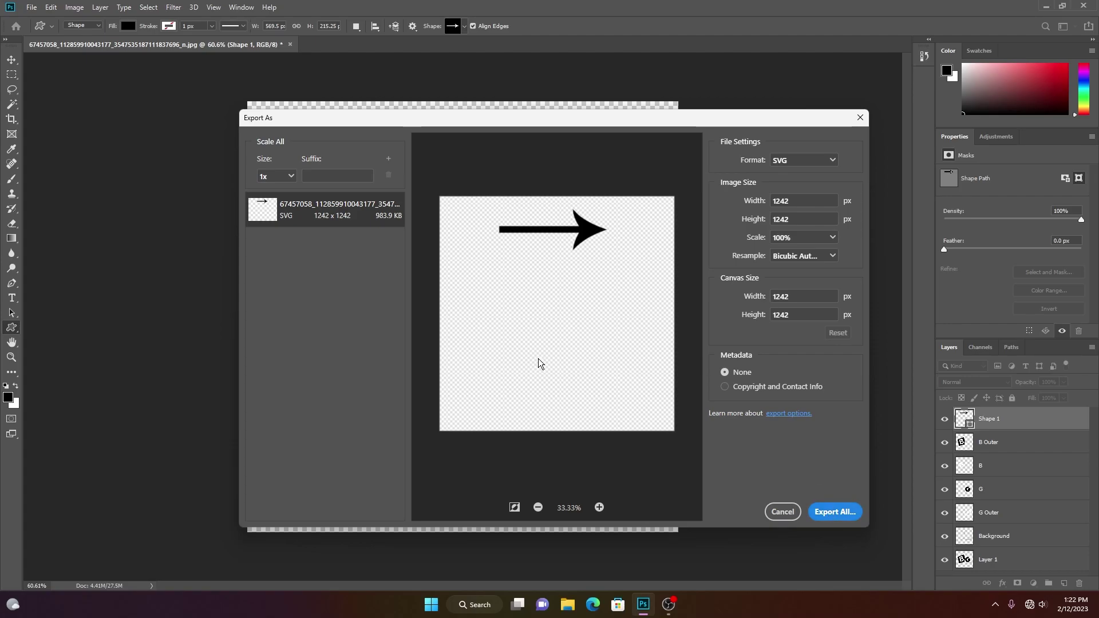
pyautogui.click(782, 511)
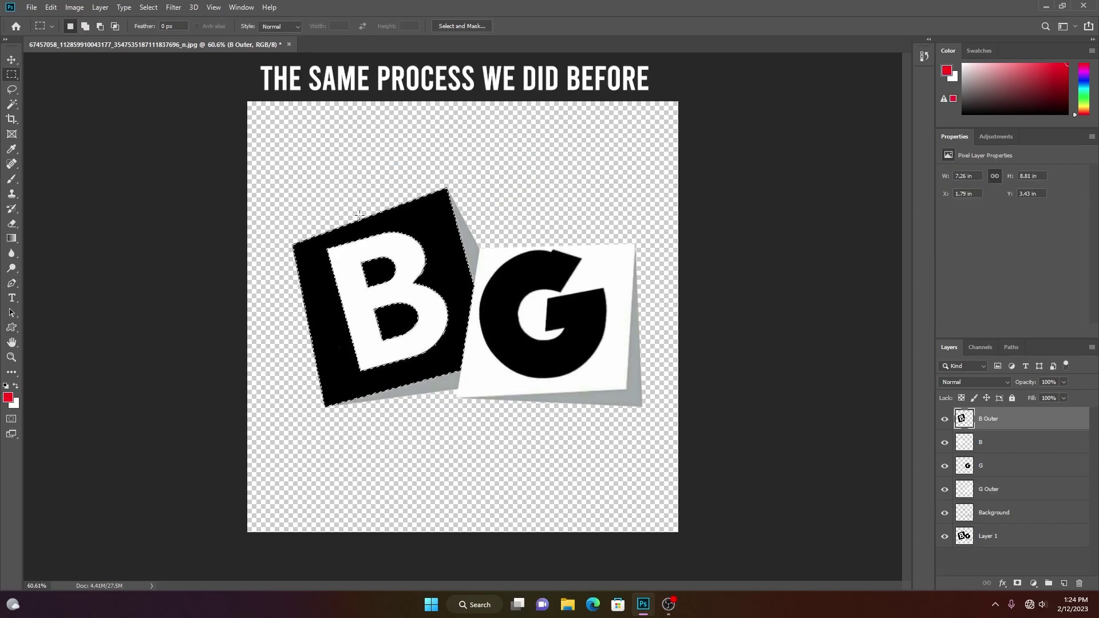
# Make a 2.0-pixel work path from the B Outer selection and convert it to red Shape 1
pyautogui.rightClick(407, 246)
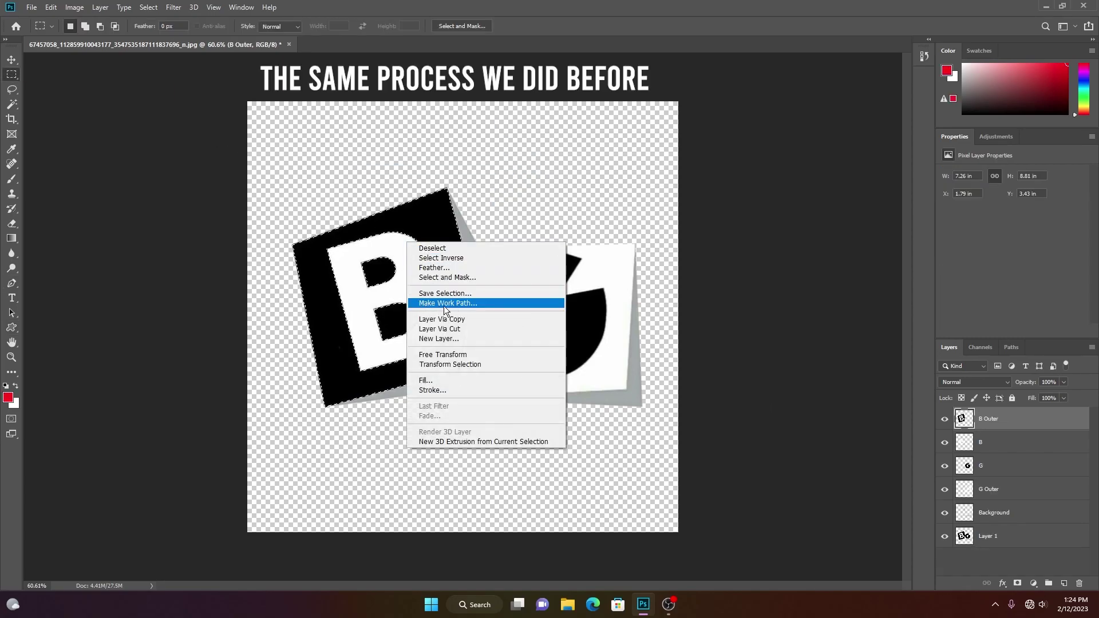
pyautogui.click(444, 303)
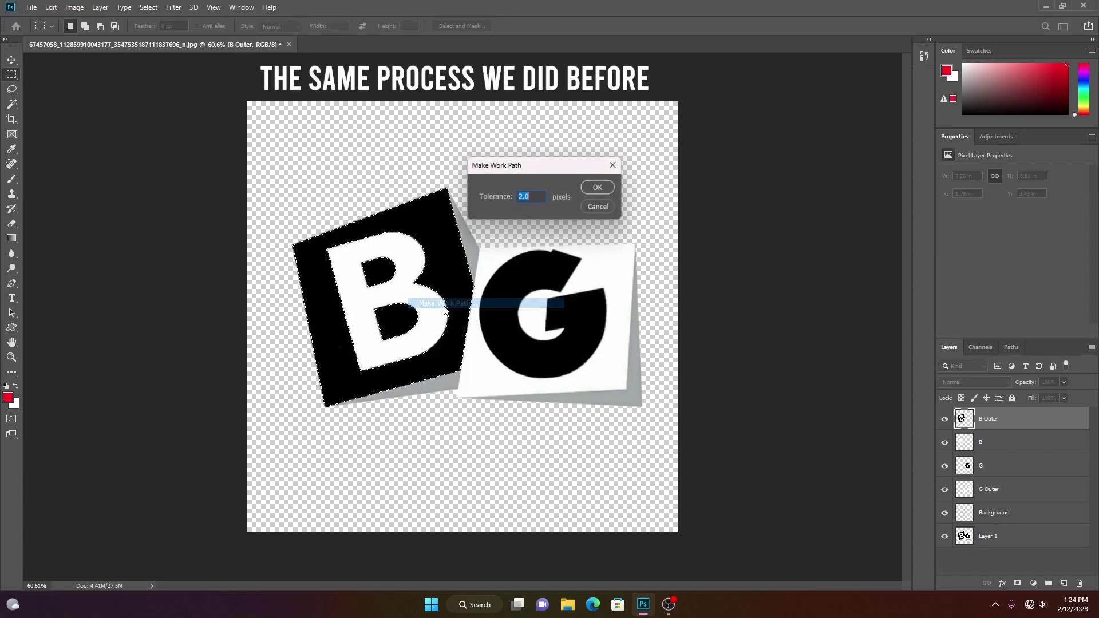
pyautogui.click(606, 188)
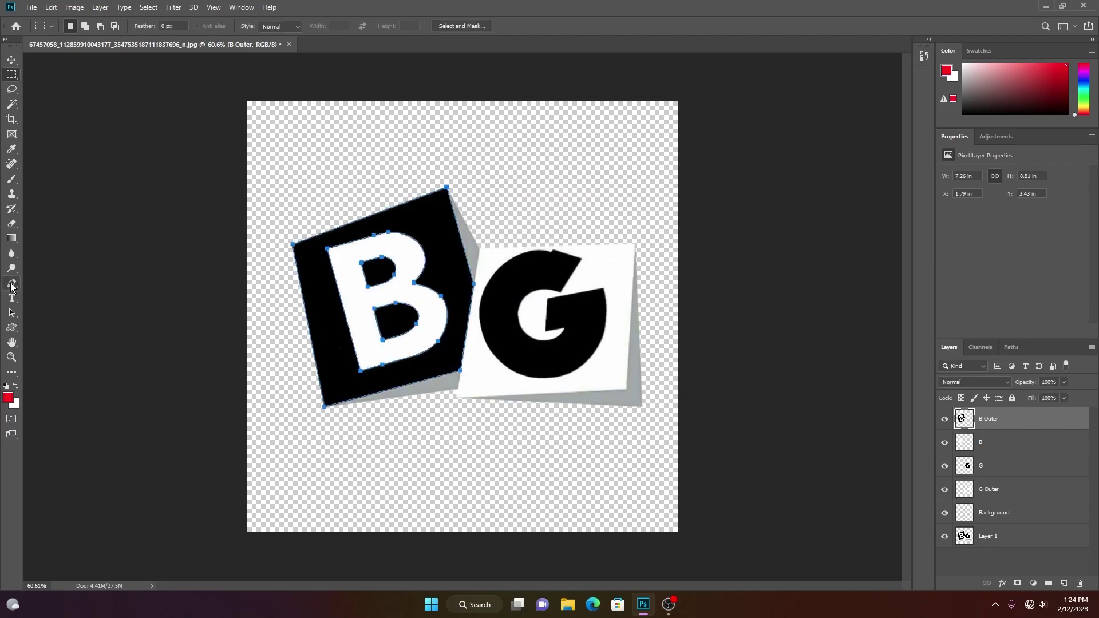
pyautogui.click(11, 286)
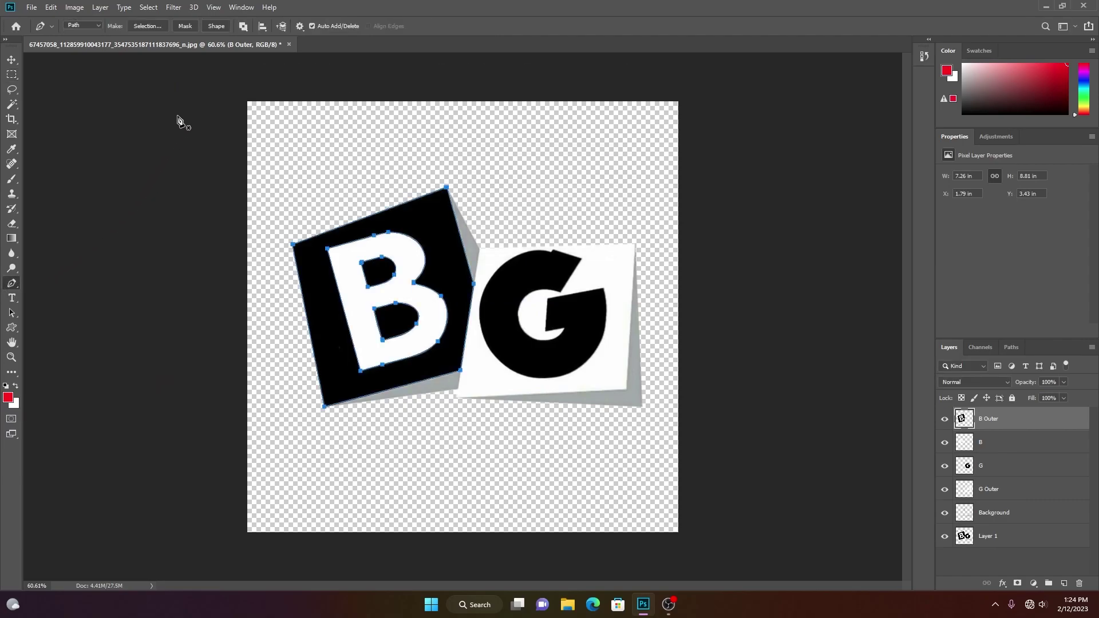
pyautogui.click(218, 26)
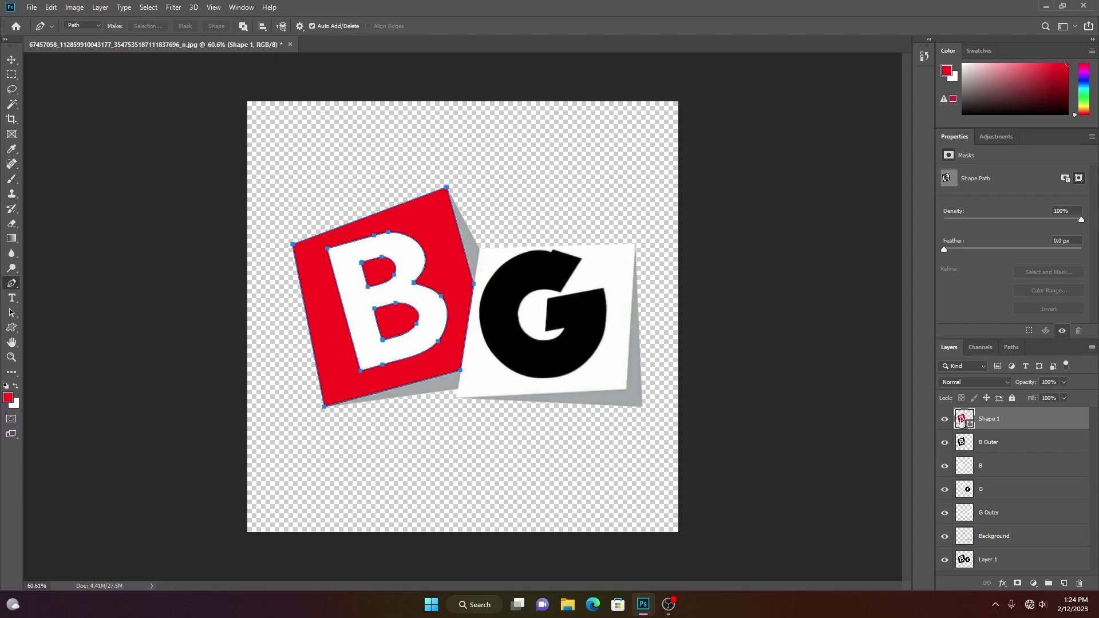
# Hide B Outer, then turn the B letter into a red shape layer and hide its original
pyautogui.click(1008, 465)
pyautogui.click(944, 442)
pyautogui.keyDown('ctrl'); pyautogui.click(964, 466); pyautogui.keyUp('ctrl')
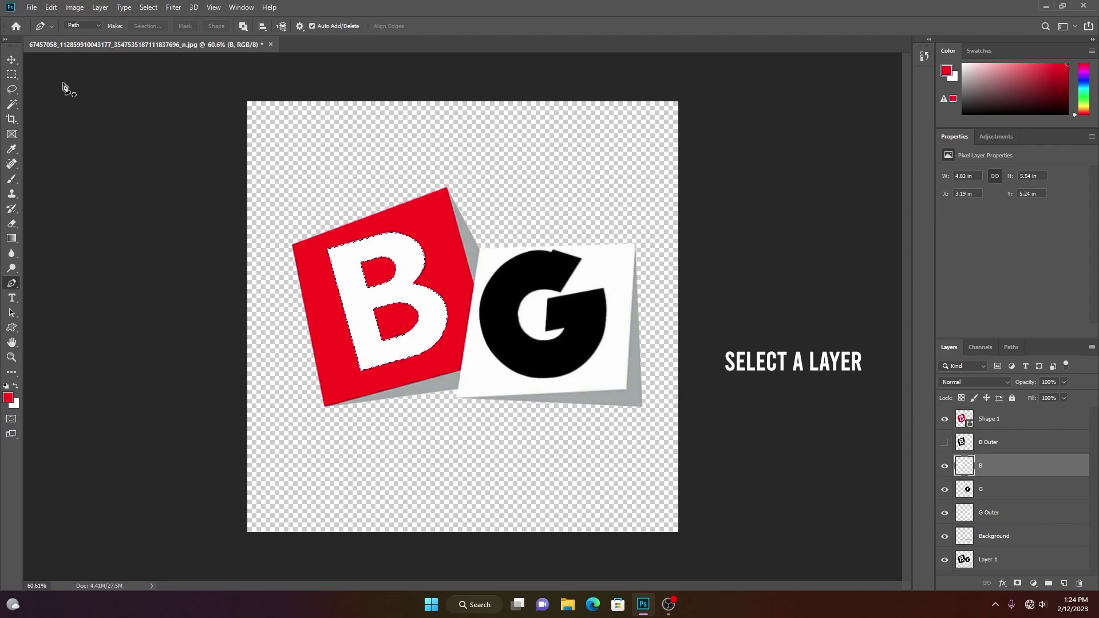
pyautogui.press('m')
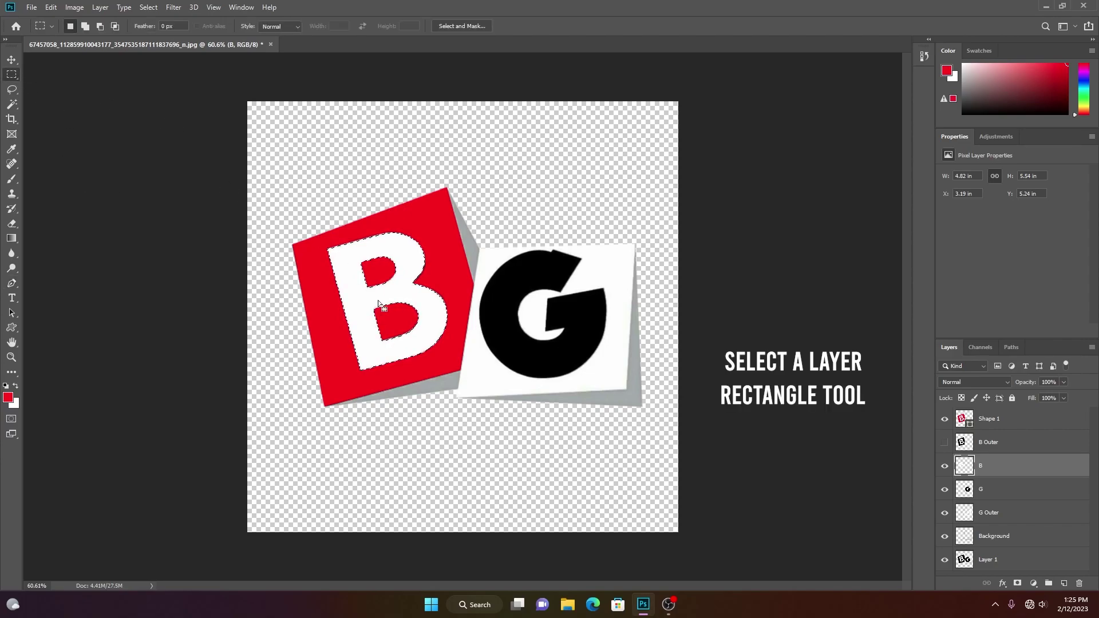
pyautogui.rightClick(385, 309)
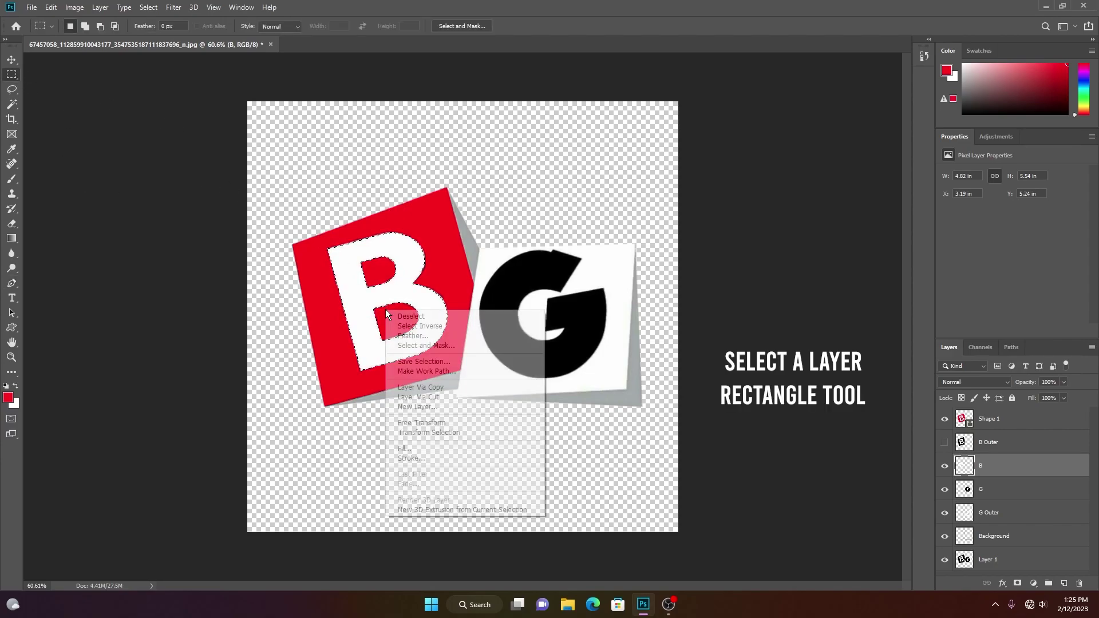
pyautogui.click(421, 372)
pyautogui.click(598, 188)
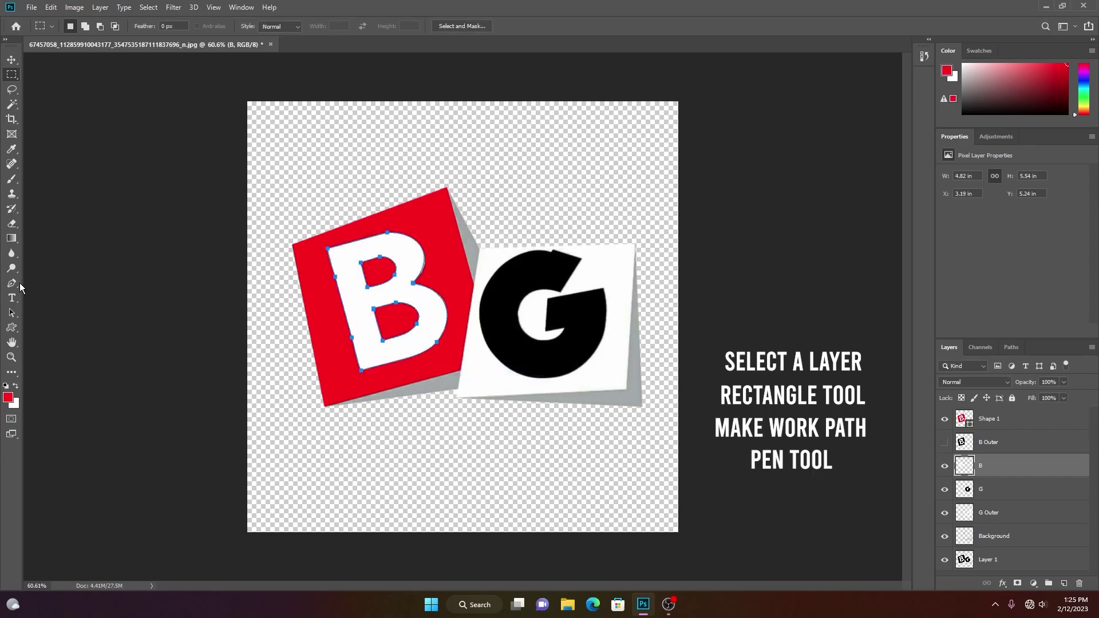
pyautogui.click(12, 283)
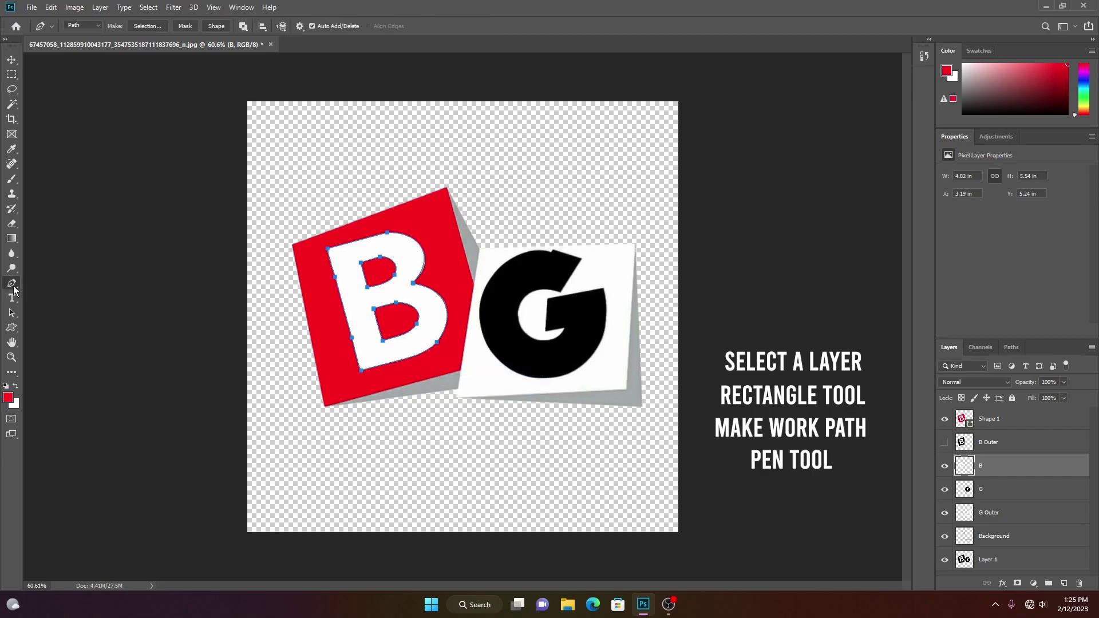
pyautogui.click(216, 26)
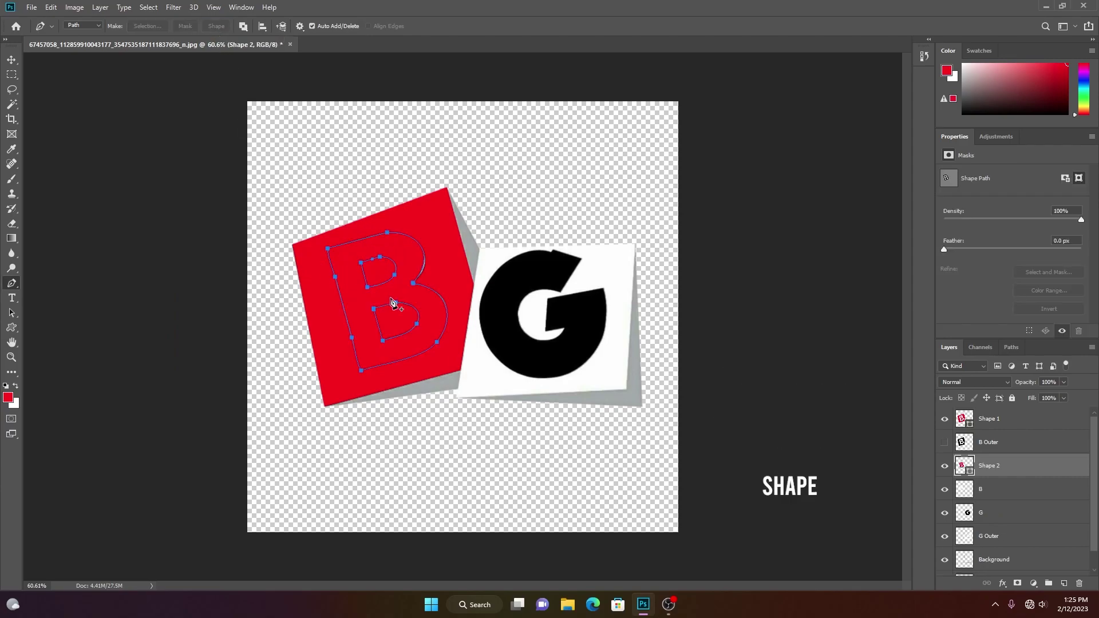
pyautogui.click(945, 491)
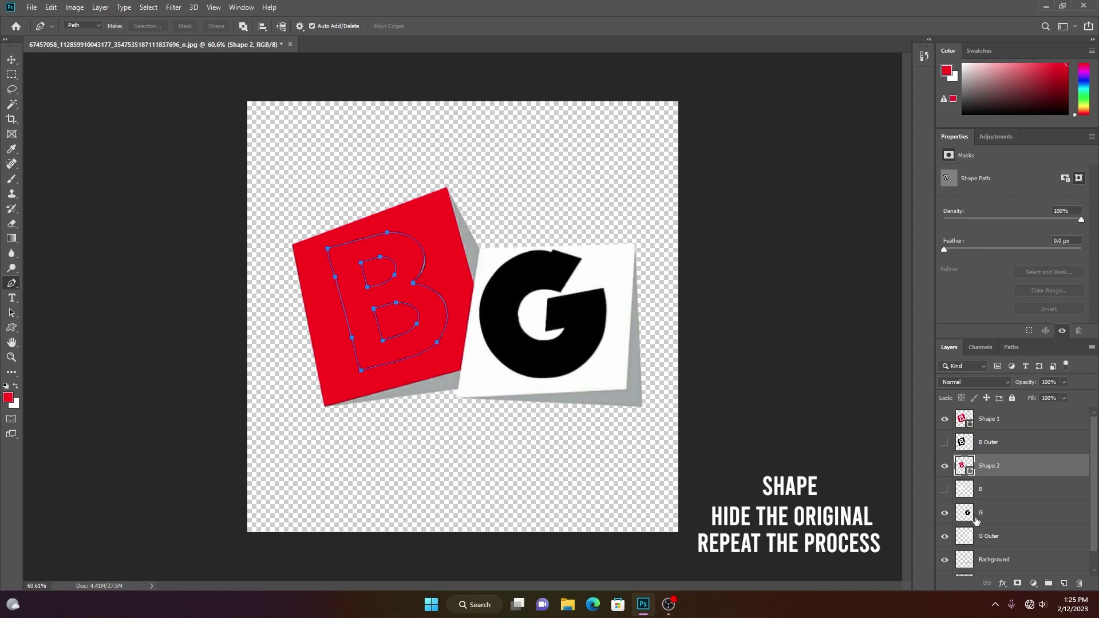
# Turn the G letter into a red shape layer and hide its original layer
pyautogui.click(978, 515)
pyautogui.press('m')
pyautogui.keyDown('ctrl'); pyautogui.click(967, 513); pyautogui.keyUp('ctrl')
pyautogui.rightClick(506, 258)
pyautogui.click(543, 327)
pyautogui.press('Return')
pyautogui.press('p')
pyautogui.click(216, 25)
pyautogui.click(945, 493)
# Turn the G Outer square into a red shape layer and hide its original
pyautogui.click(967, 517)
pyautogui.keyDown('ctrl'); pyautogui.click(968, 518); pyautogui.keyUp('ctrl')
pyautogui.rightClick(524, 250)
pyautogui.click(549, 321)
pyautogui.click(216, 26)
pyautogui.click(945, 540)
# Turn the Background layer's outline into a red shape layer
pyautogui.scroll(-1, 946, 548)
pyautogui.click(994, 540)
pyautogui.keyDown('ctrl'); pyautogui.click(965, 541); pyautogui.keyUp('ctrl')
pyautogui.press('m')
pyautogui.rightClick(475, 269)
pyautogui.click(509, 338)
pyautogui.press('Return')
pyautogui.press('p')
pyautogui.click(216, 25)
pyautogui.scroll(2, 1013, 492)
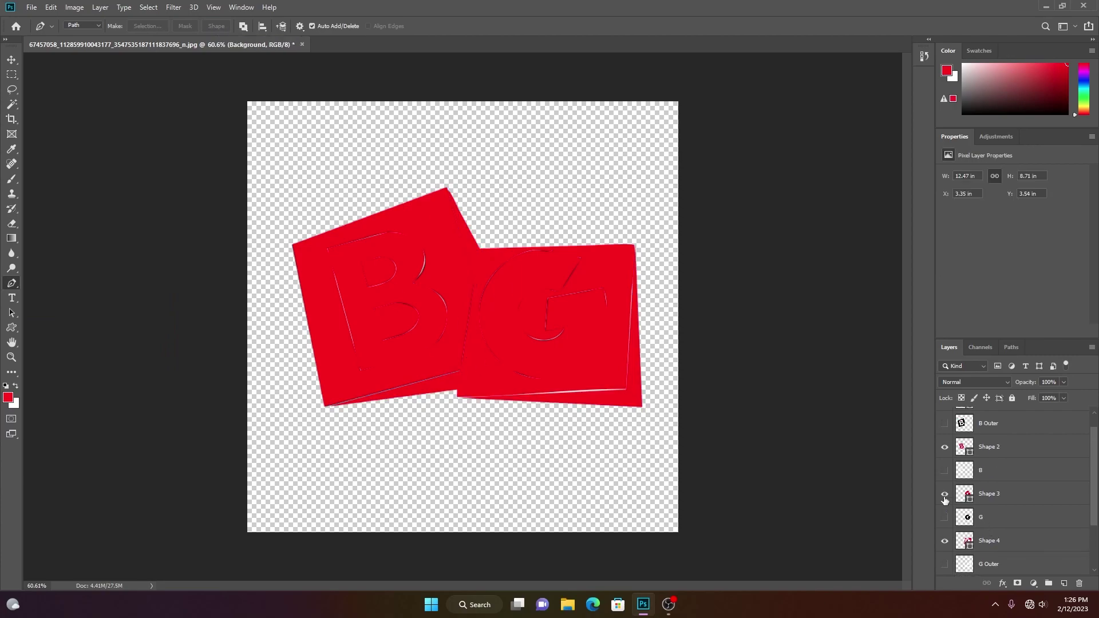
# Open File > Export As and set the export format to SVG
pyautogui.click(32, 9)
pyautogui.moveTo(58, 159)
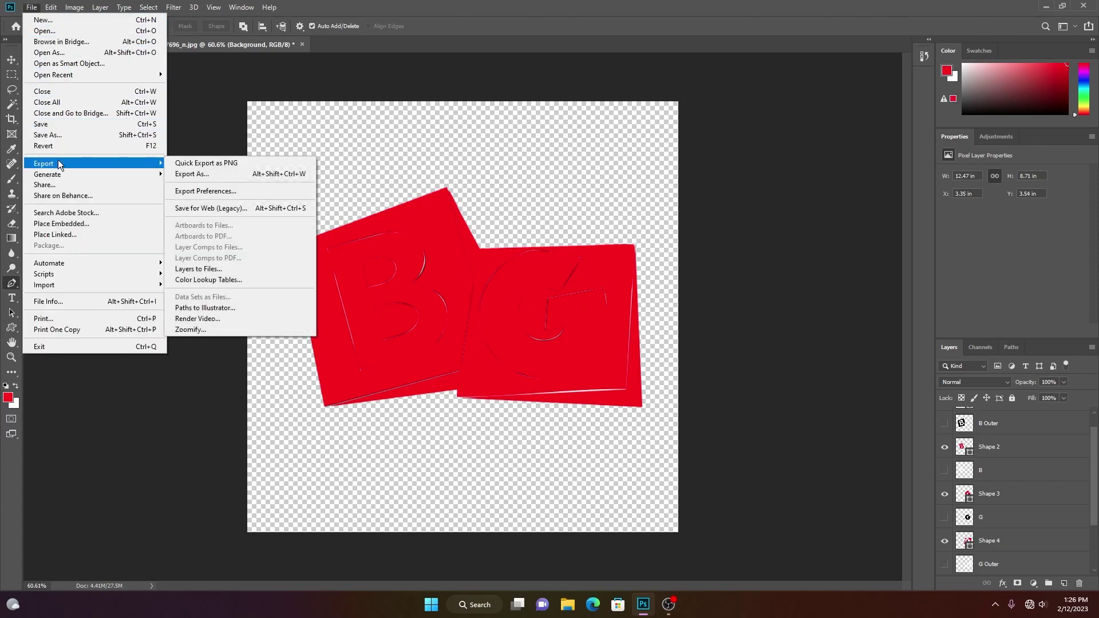
pyautogui.click(194, 174)
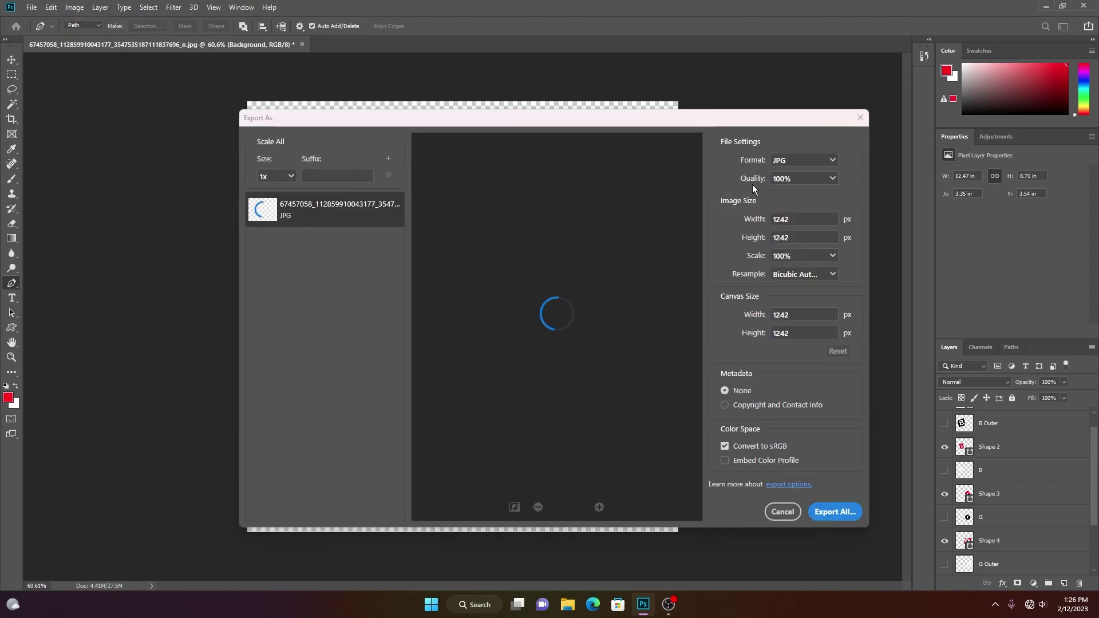
pyautogui.click(796, 164)
pyautogui.click(780, 213)
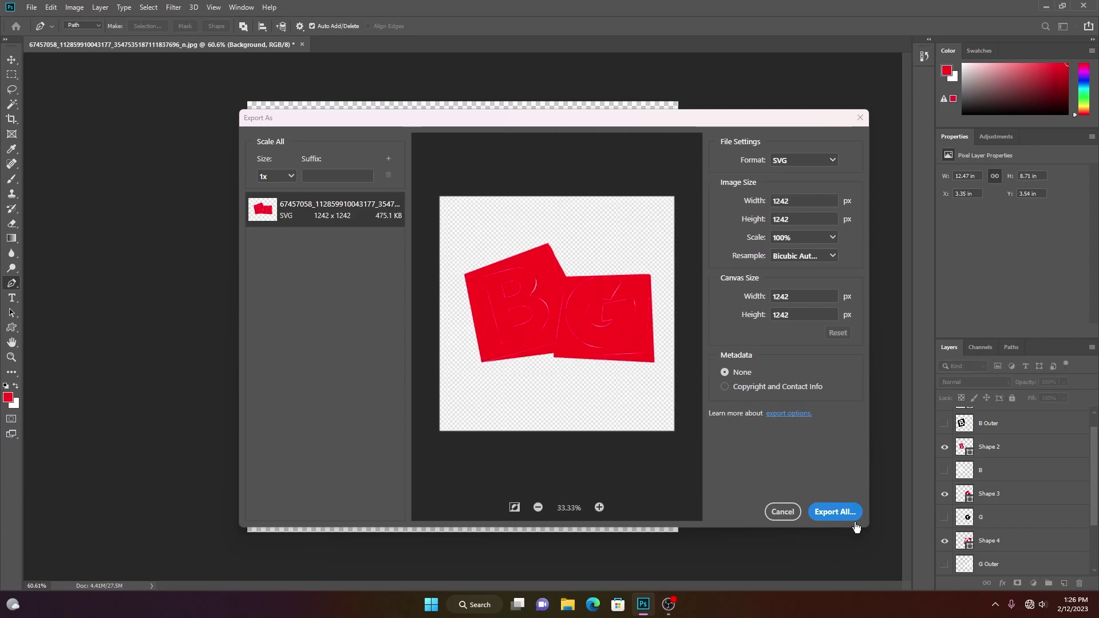
# Save the SVG export as 'Logo in SVG' in the Temp (Delete Me) folder
pyautogui.click(836, 512)
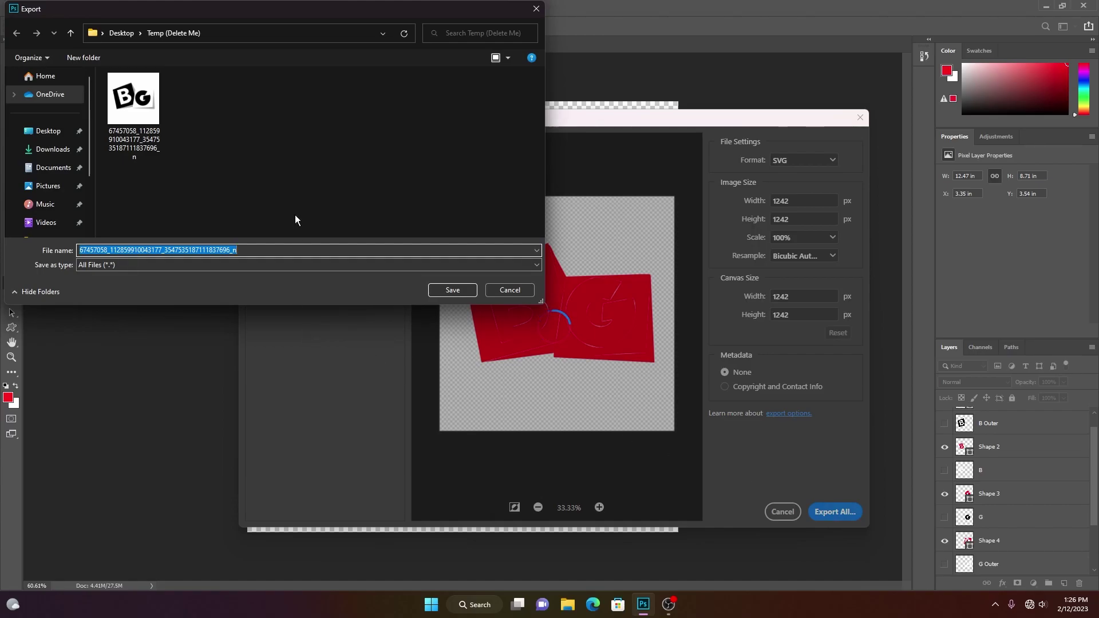
pyautogui.write('Lo')
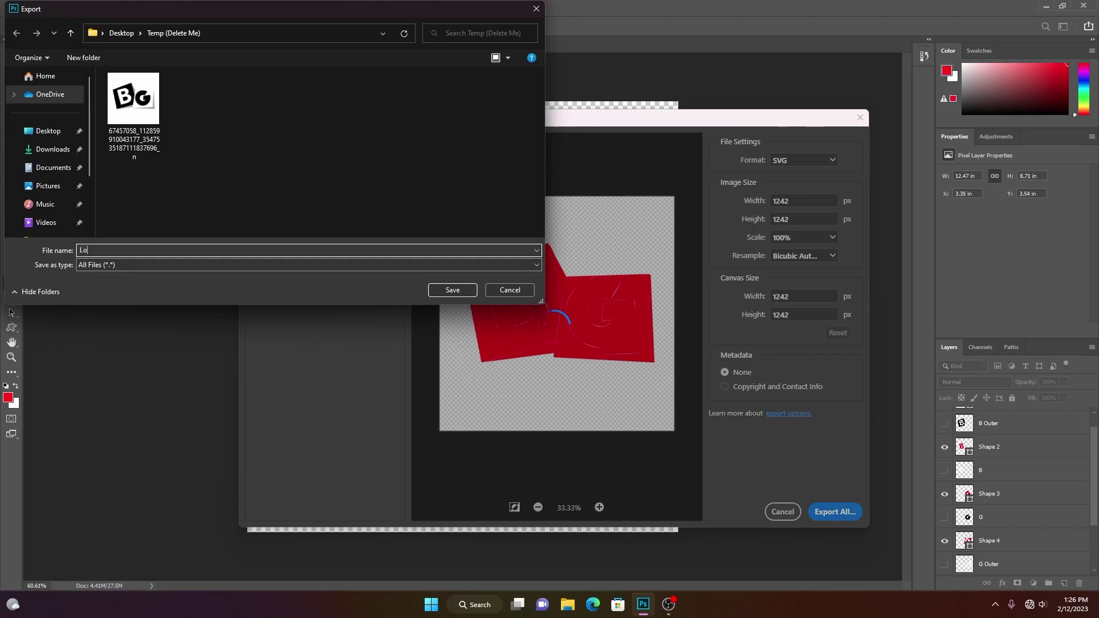
pyautogui.write('go in SVG')
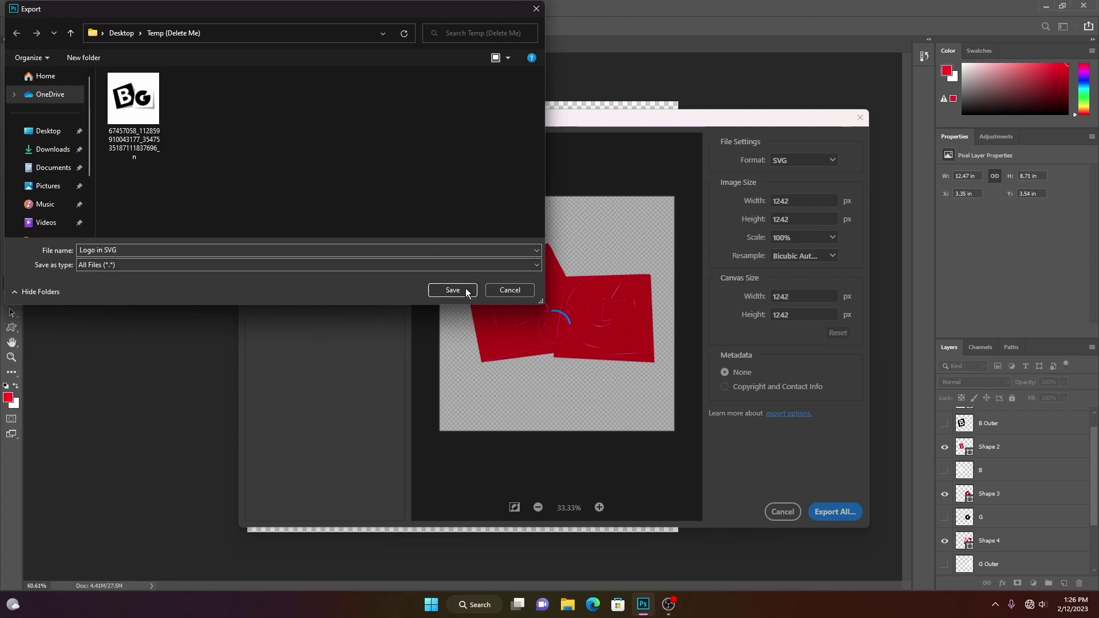
pyautogui.click(444, 265)
pyautogui.click(446, 276)
pyautogui.click(449, 291)
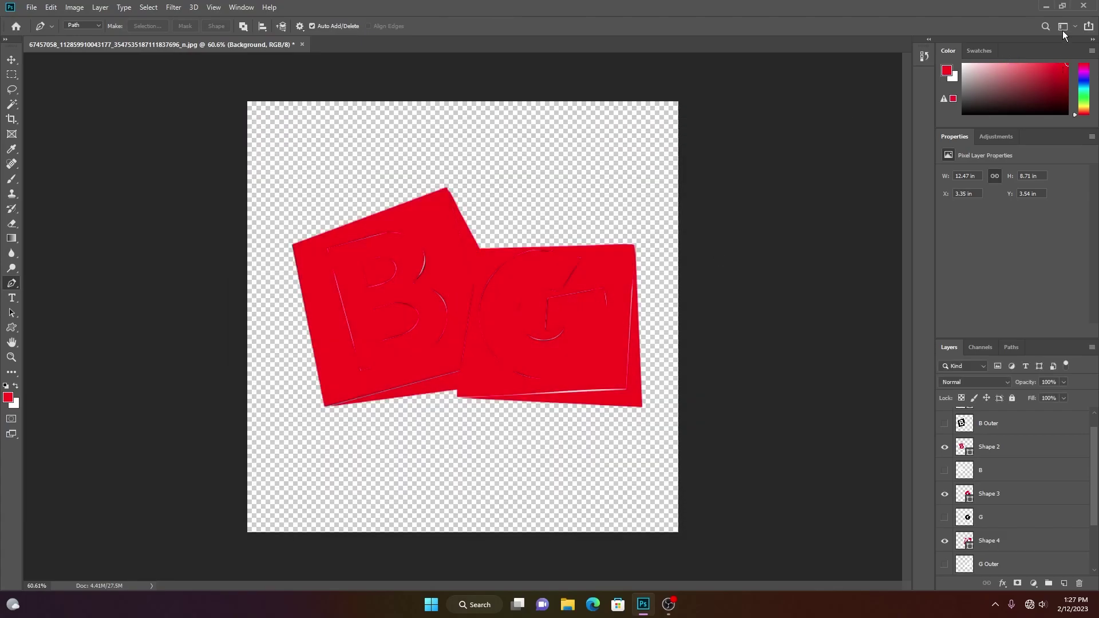
# Minimize Photoshop, confirm Logo in SVG is in Temp (Delete Me), and close Explorer
pyautogui.click(1045, 6)
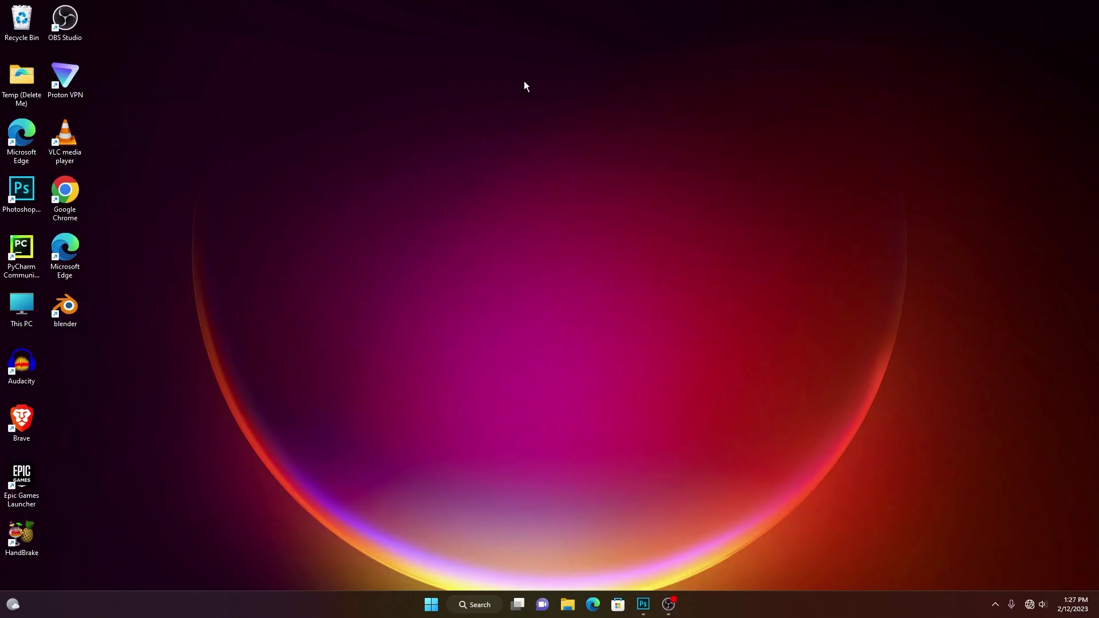
pyautogui.doubleClick(28, 76)
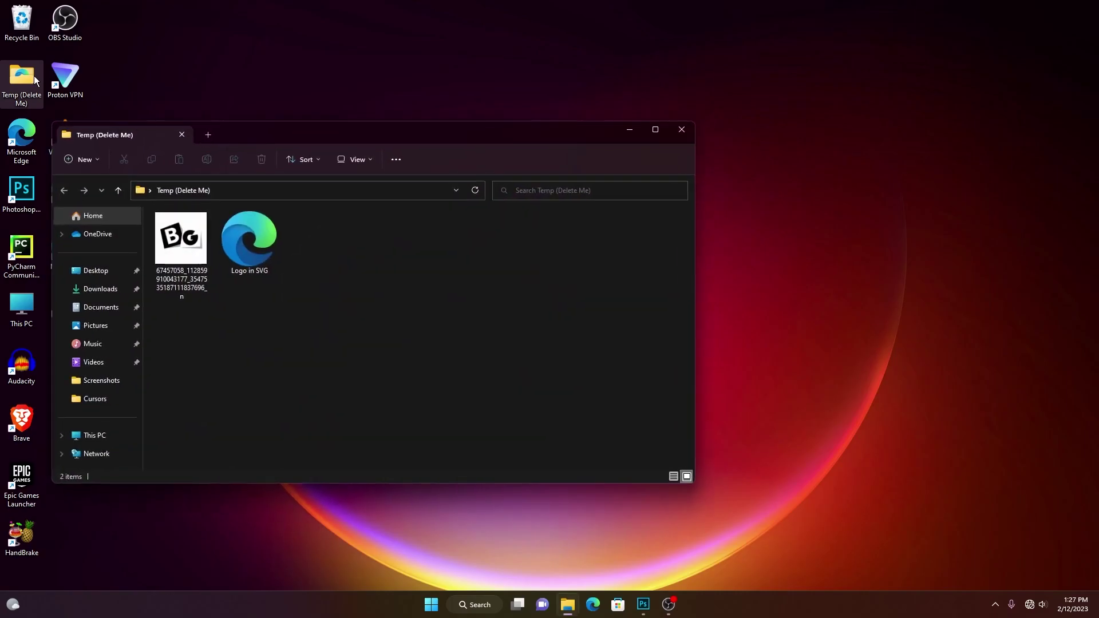
pyautogui.click(681, 128)
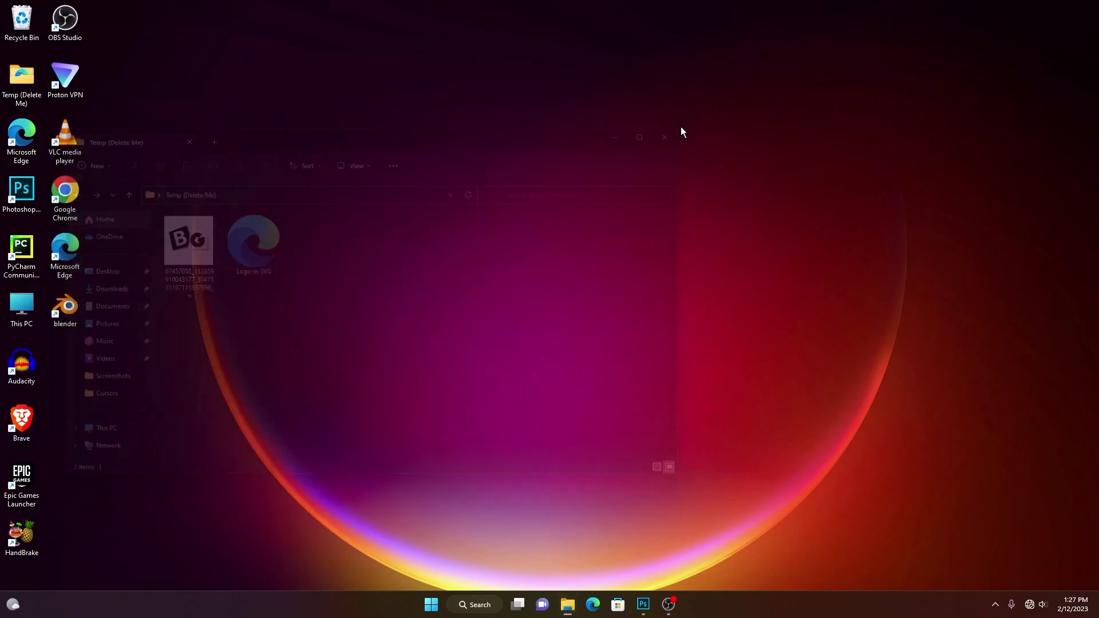
# Launch Blender and delete the default camera, cube and light
pyautogui.doubleClick(68, 305)
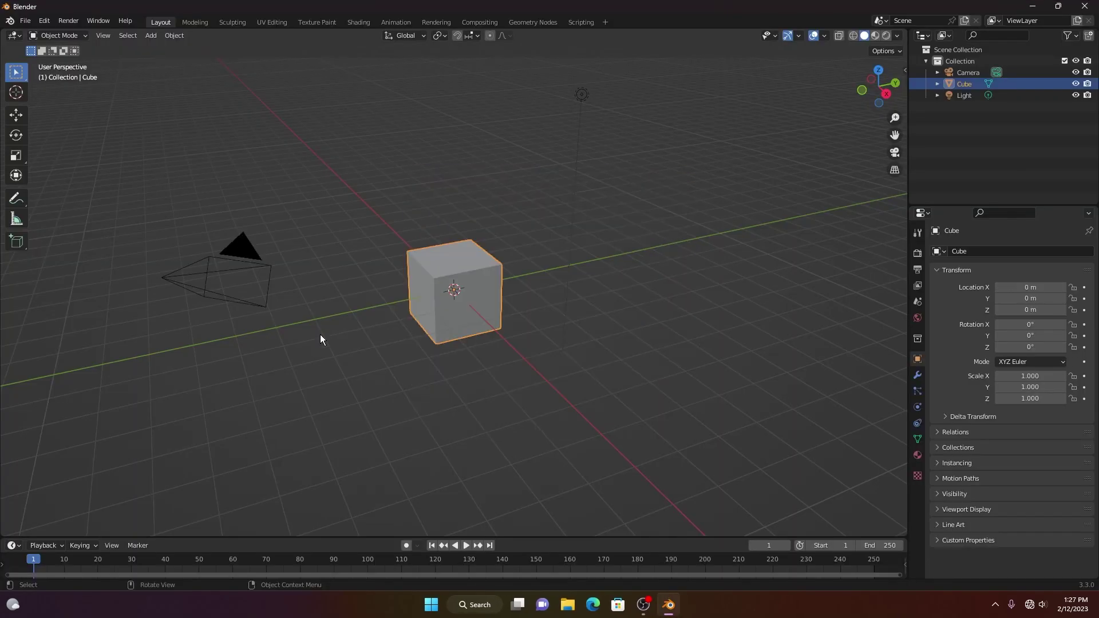
pyautogui.press('a')
pyautogui.press('x')
pyautogui.click(321, 334)
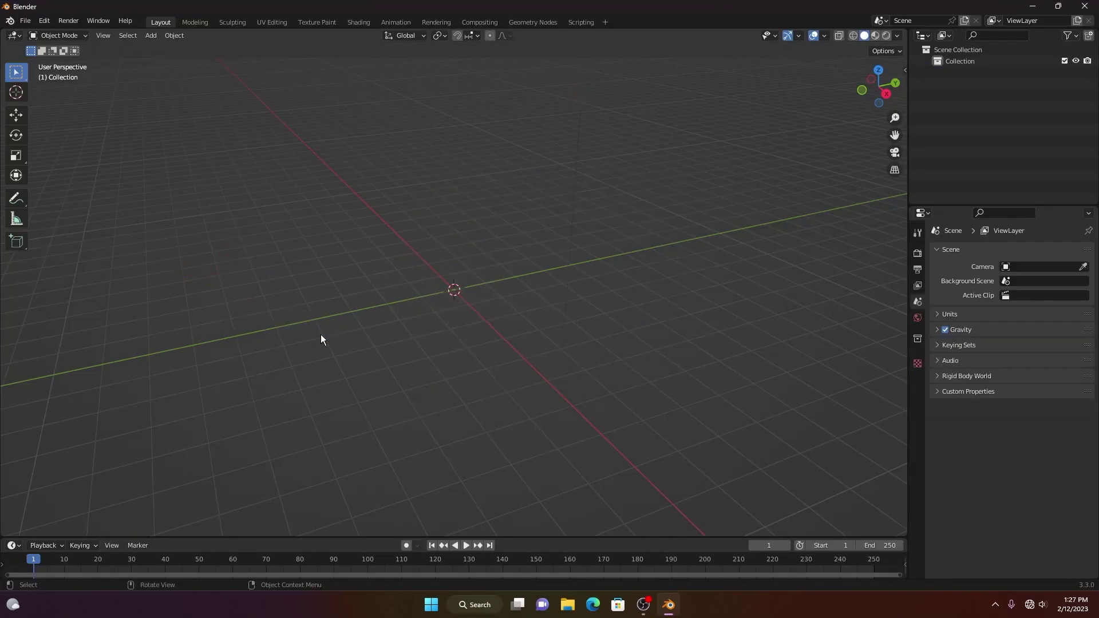
# Find the SVG add-on via an 'svg' search in Preferences, save preferences, and close
pyautogui.click(28, 24)
pyautogui.moveTo(54, 175)
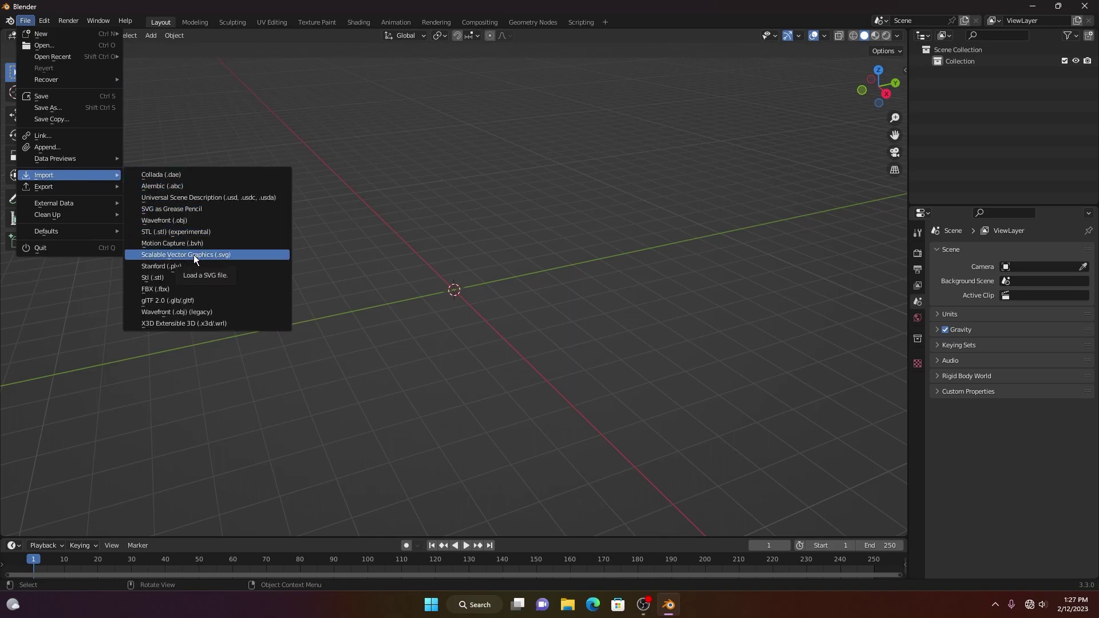
pyautogui.moveTo(47, 21)
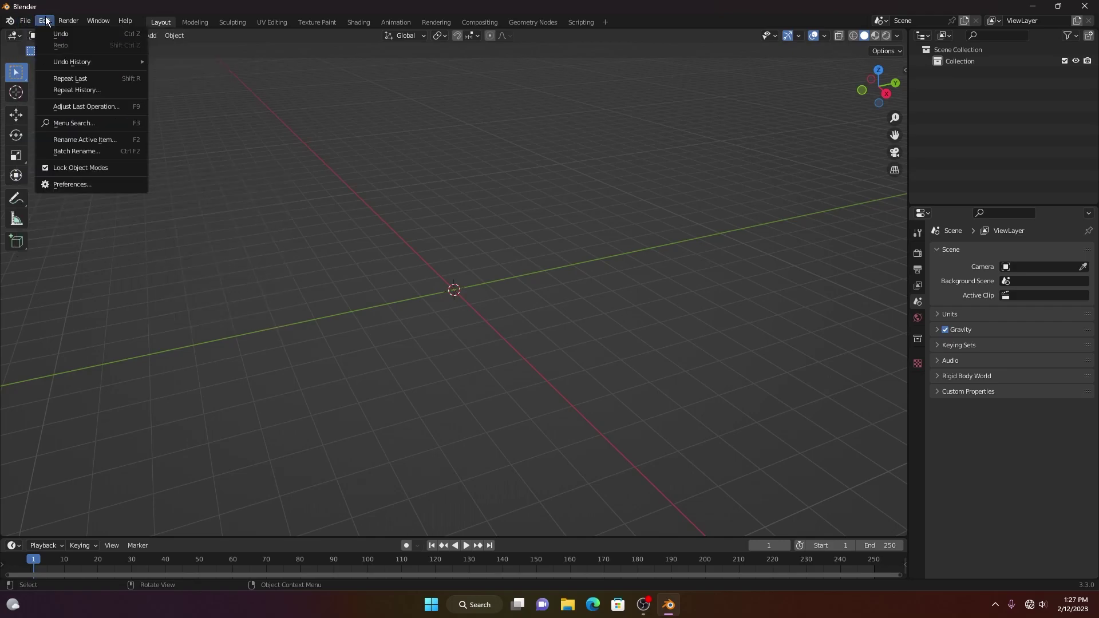
pyautogui.click(67, 182)
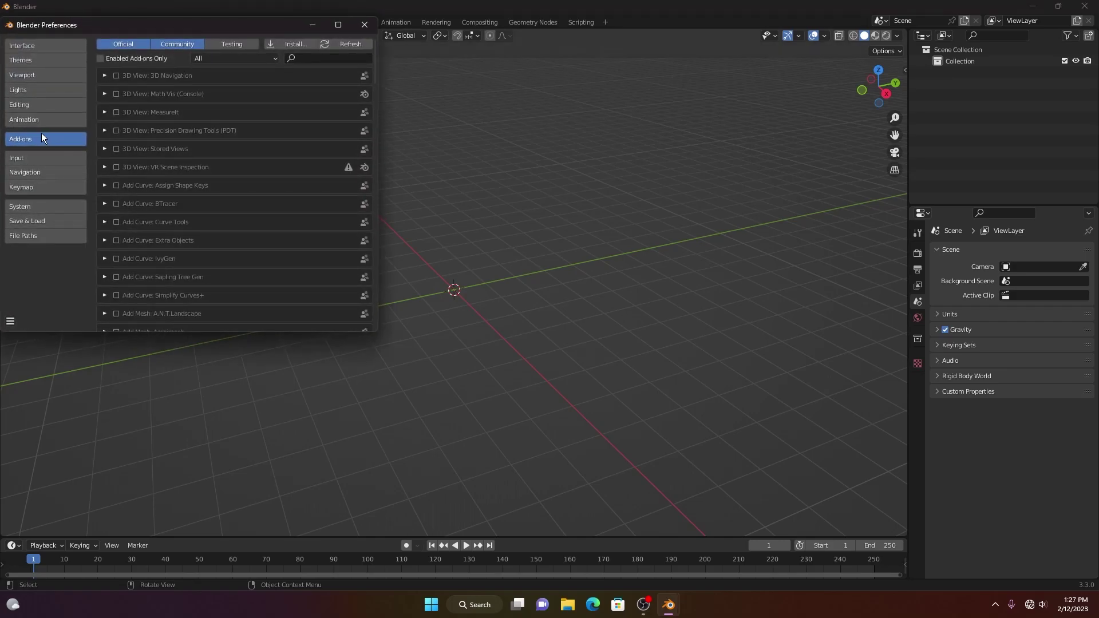
pyautogui.click(307, 59)
pyautogui.write('svg')
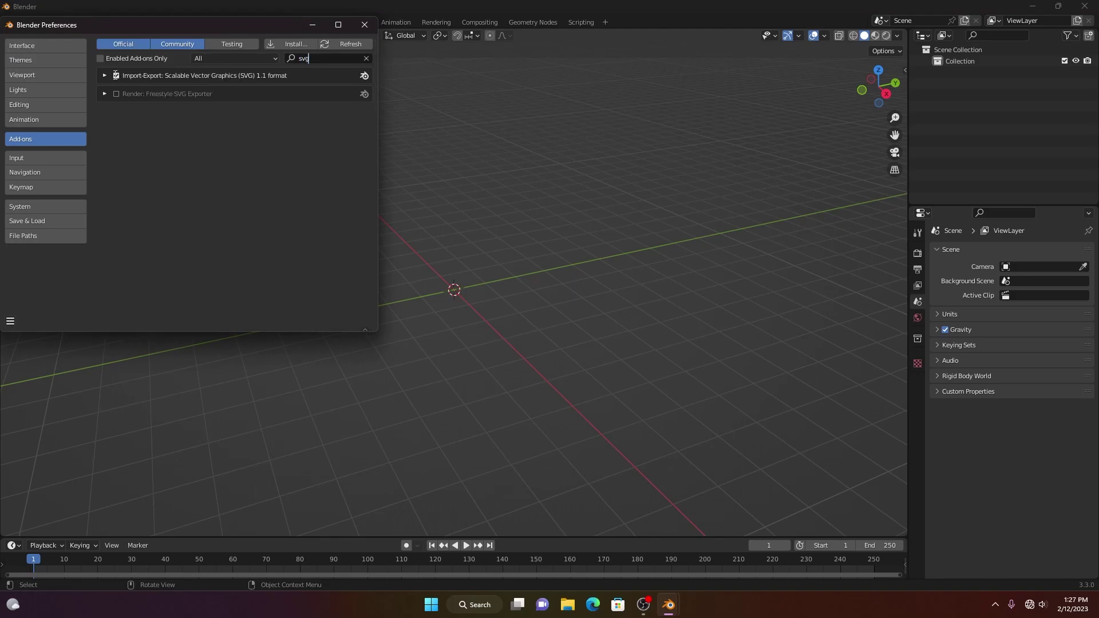
pyautogui.click(11, 322)
pyautogui.click(36, 287)
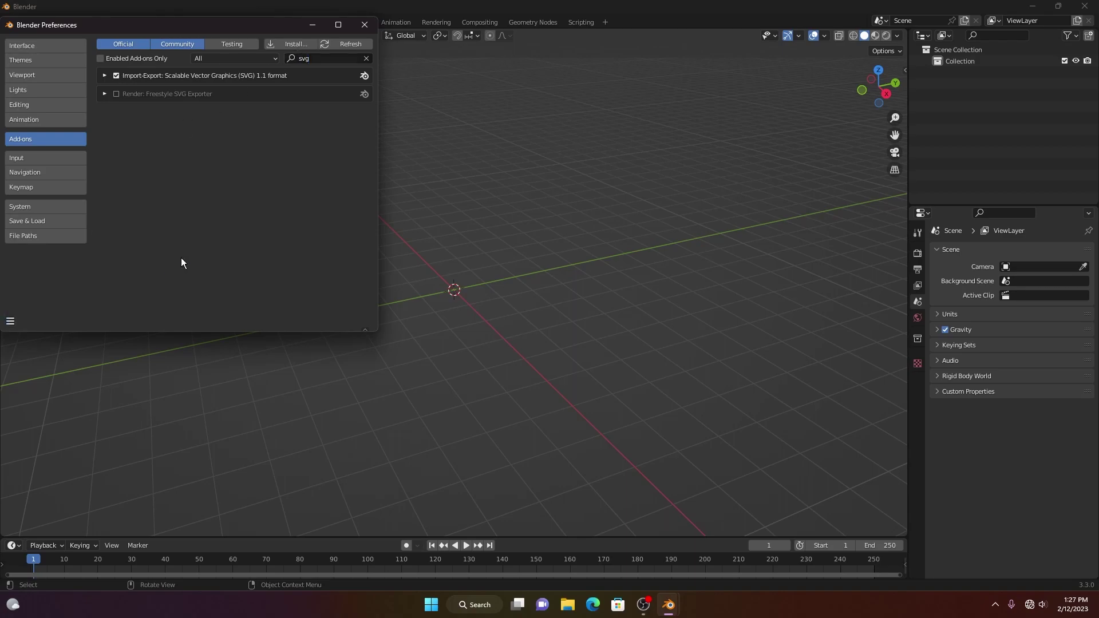
pyautogui.click(363, 26)
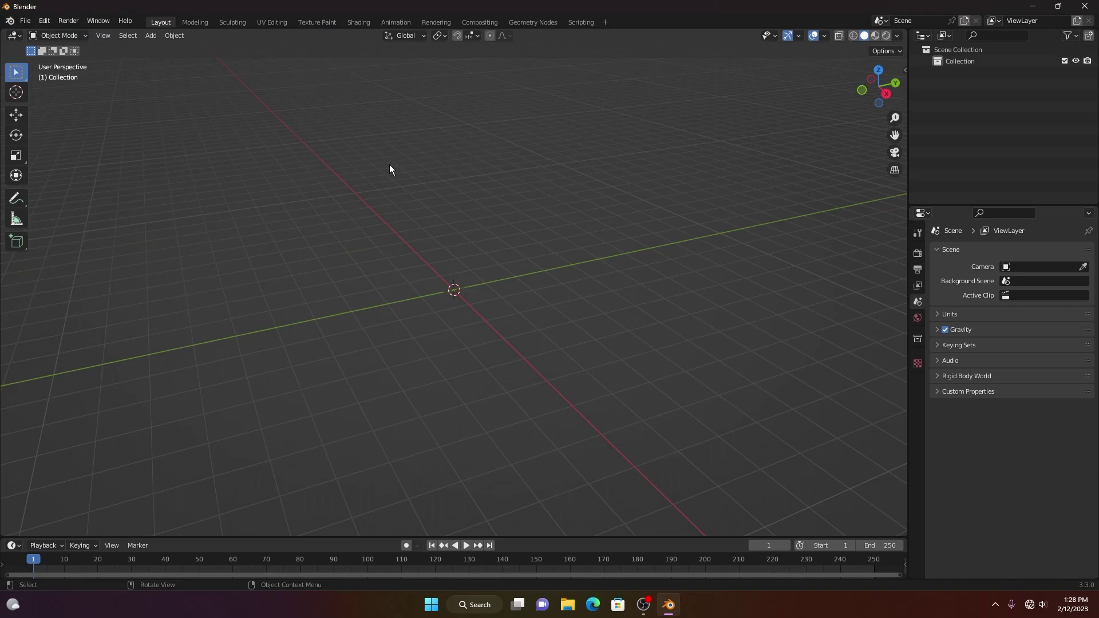
# Import Logo in SVG.svg from Desktop > Temp (Delete Me) as Scalable Vector Graphics
pyautogui.click(24, 21)
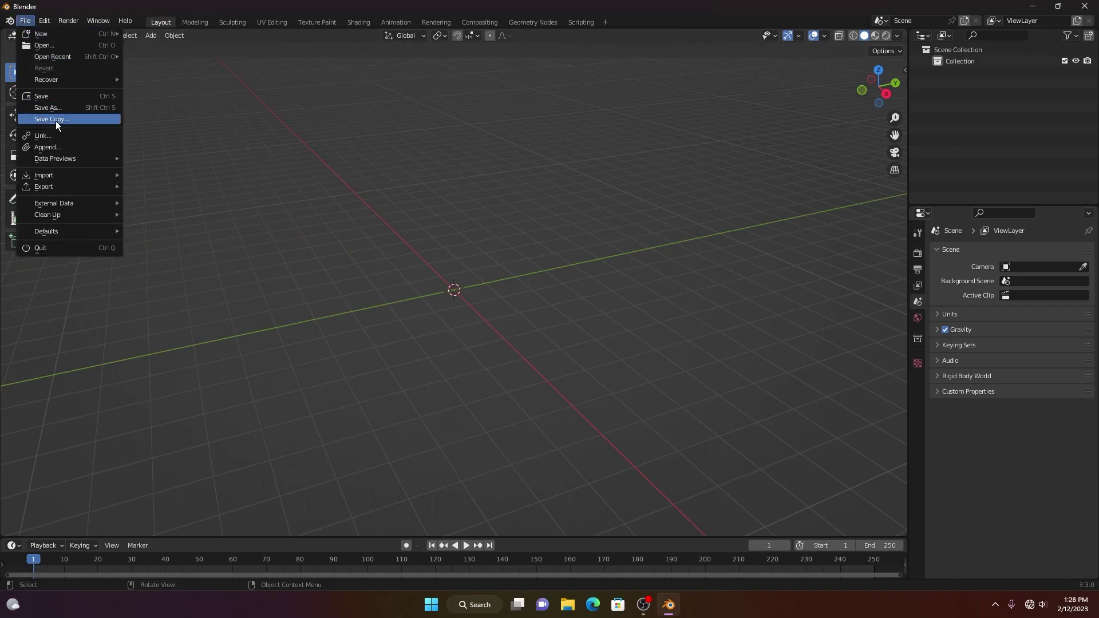
pyautogui.moveTo(60, 178)
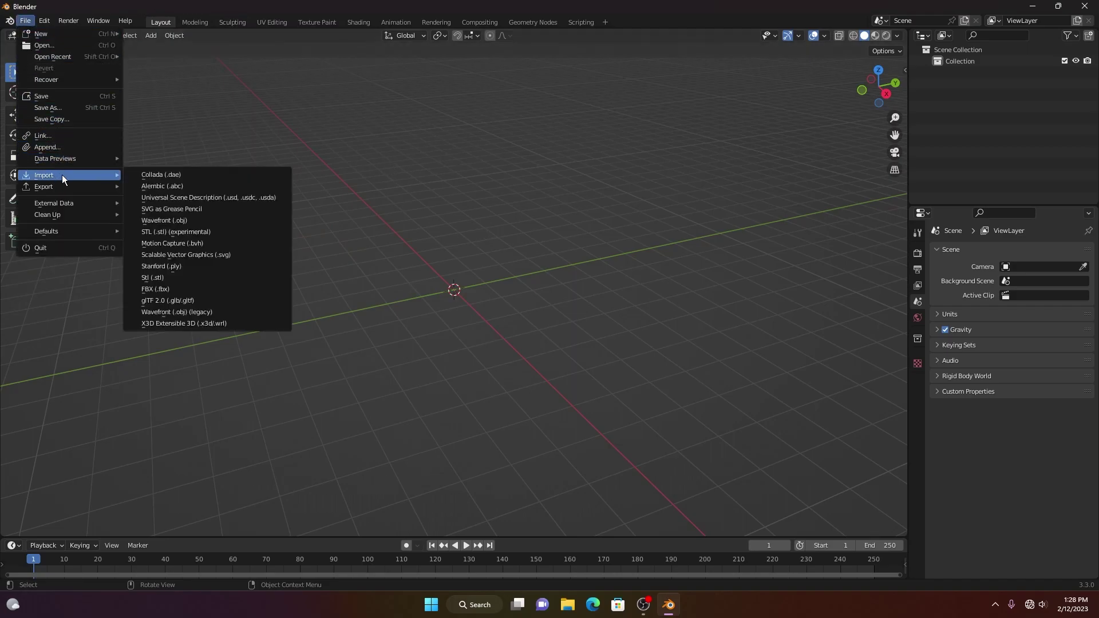
pyautogui.click(166, 255)
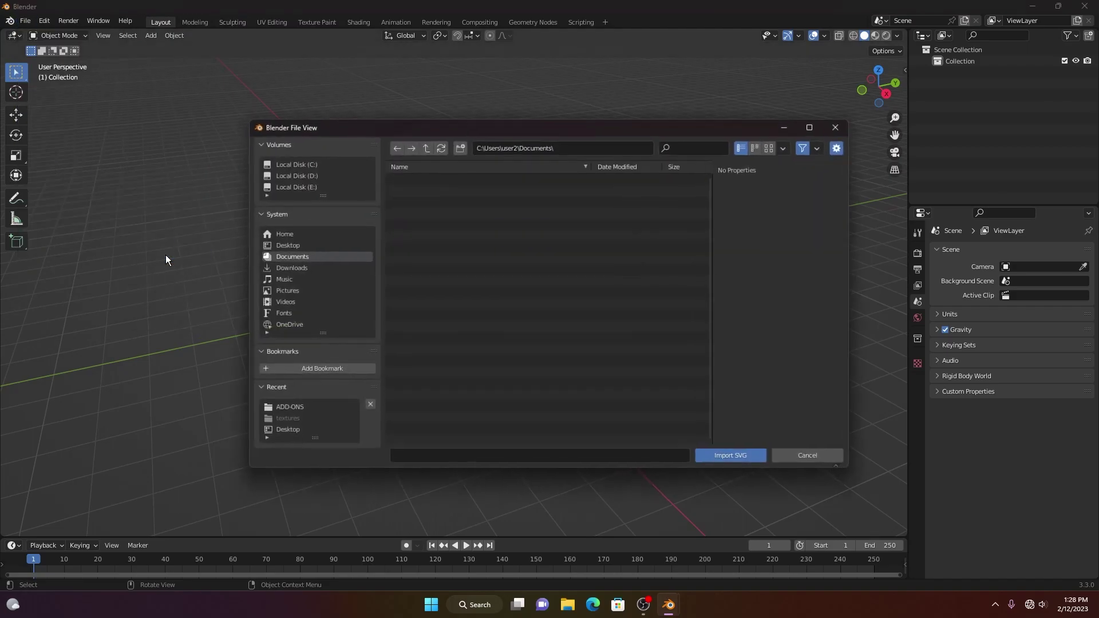
pyautogui.click(289, 246)
pyautogui.doubleClick(454, 179)
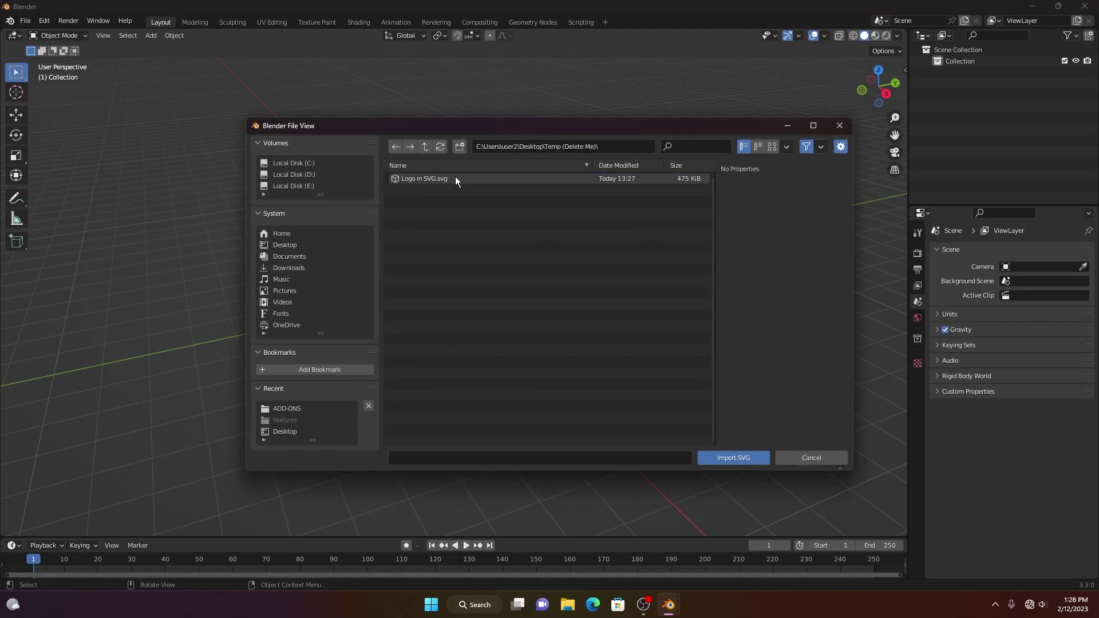
pyautogui.click(422, 178)
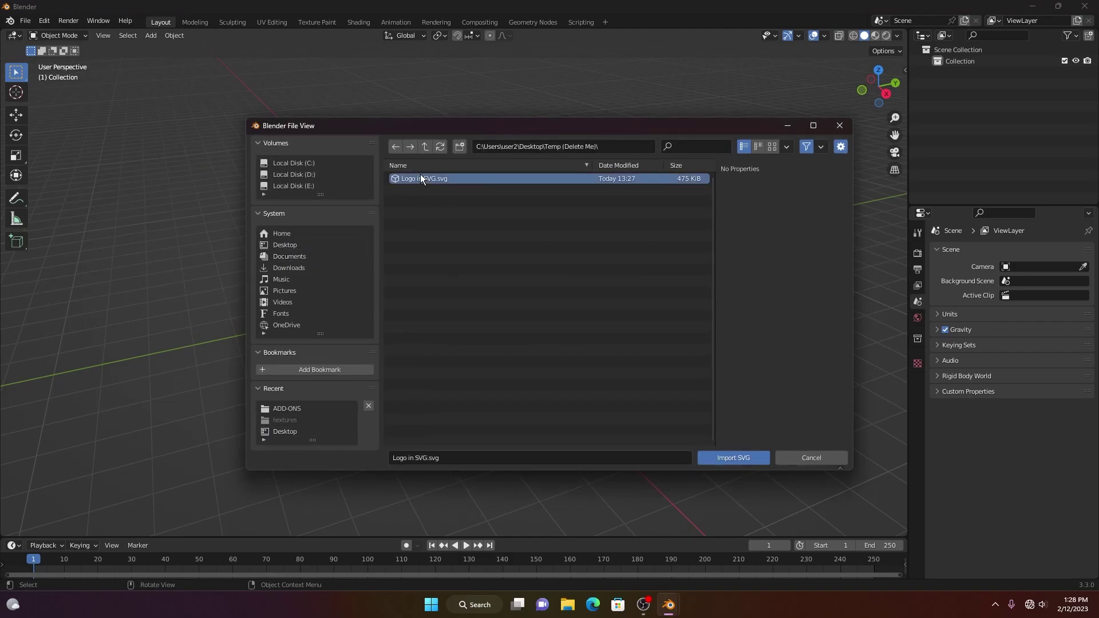
pyautogui.click(732, 457)
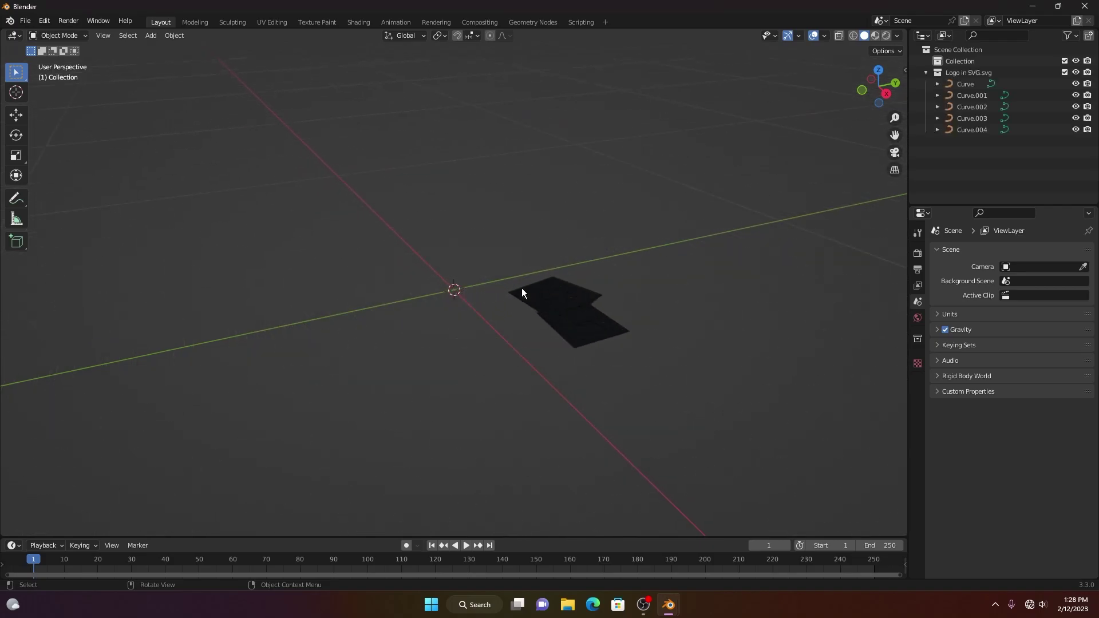
# Switch to numpad 7 top view, orbit briefly, and snap back top-down with the Z gizmo
pyautogui.scroll(-1, 521, 289)
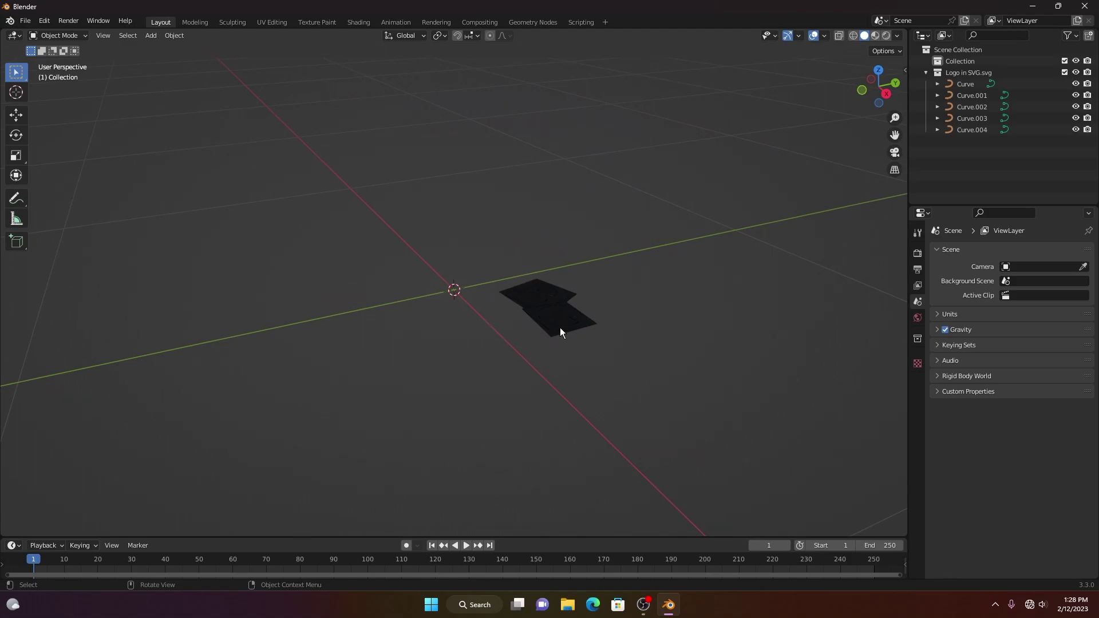
pyautogui.press('KP_7')
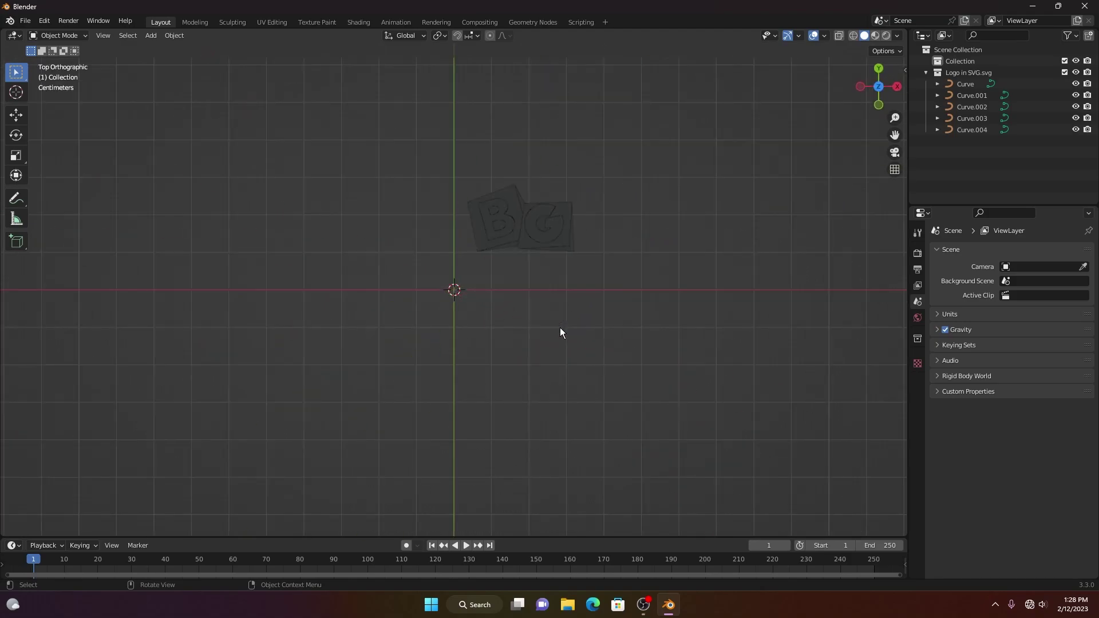
pyautogui.moveTo(561, 328); pyautogui.dragTo(545, 291, button='middle')
pyautogui.click(878, 67)
pyautogui.scroll(2, 475, 238)
# Select all curves, start a scale and cancel it, then select only the B tile
pyautogui.press('a')
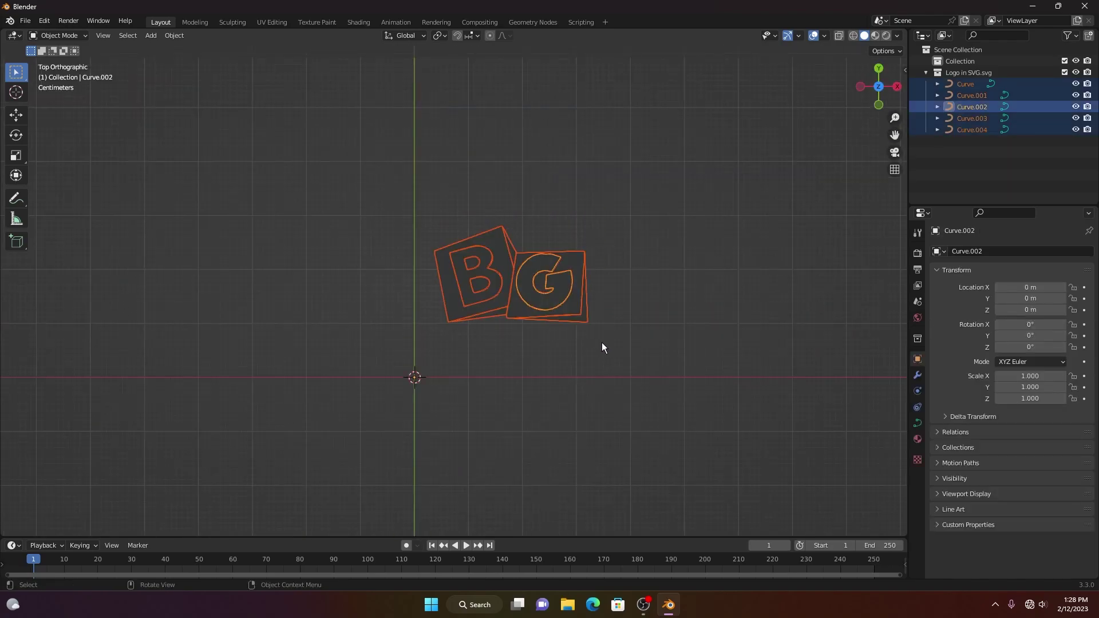
pyautogui.press('s')
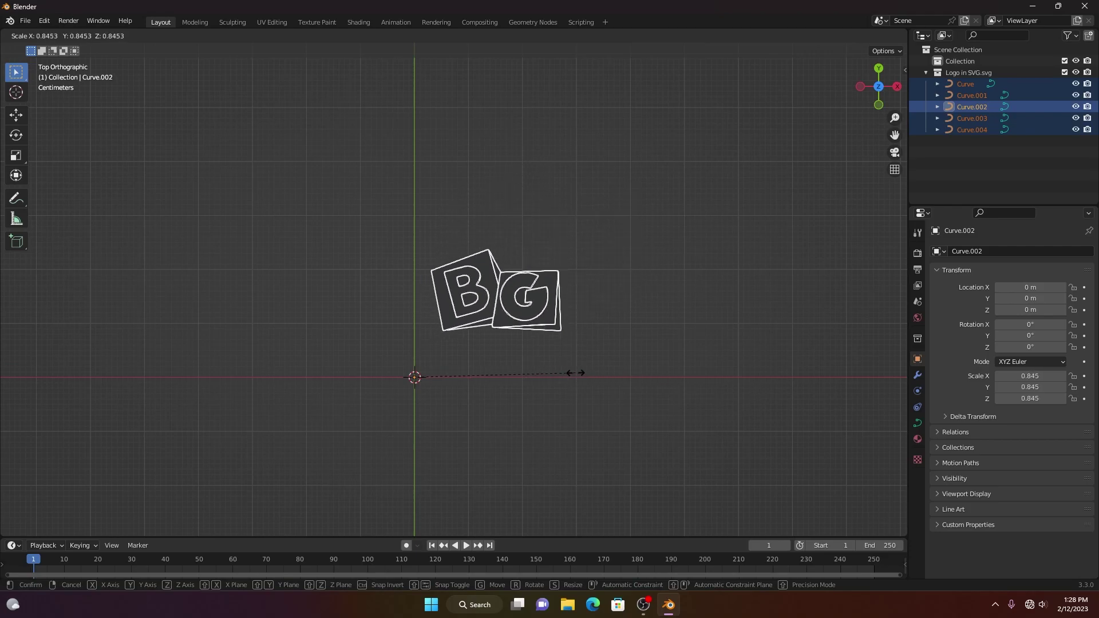
pyautogui.press('Escape')
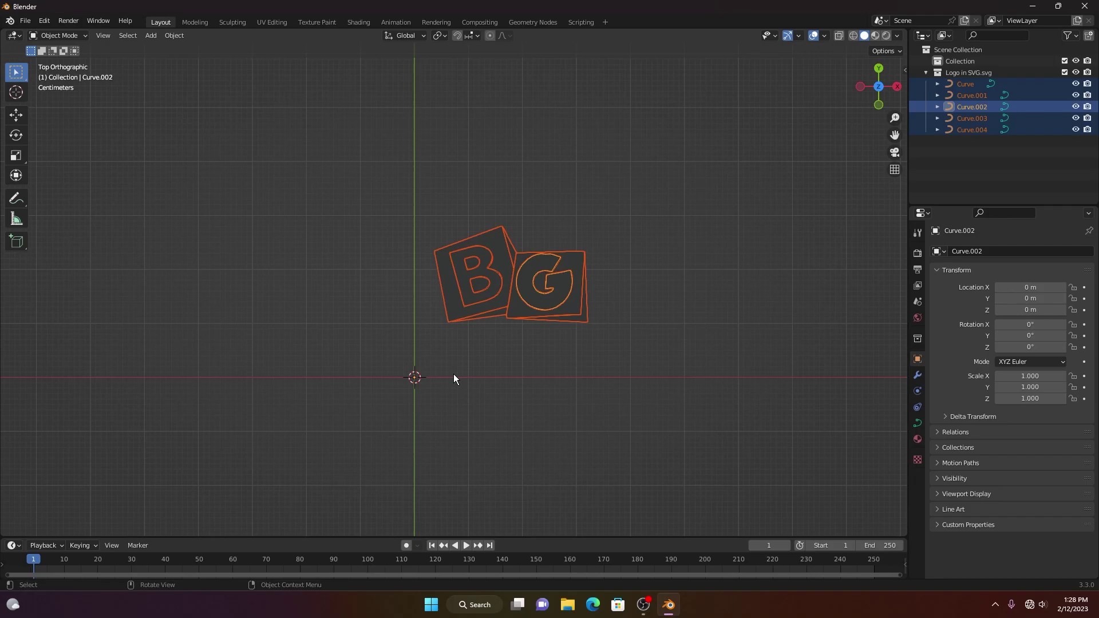
pyautogui.click(493, 319)
pyautogui.click(506, 268)
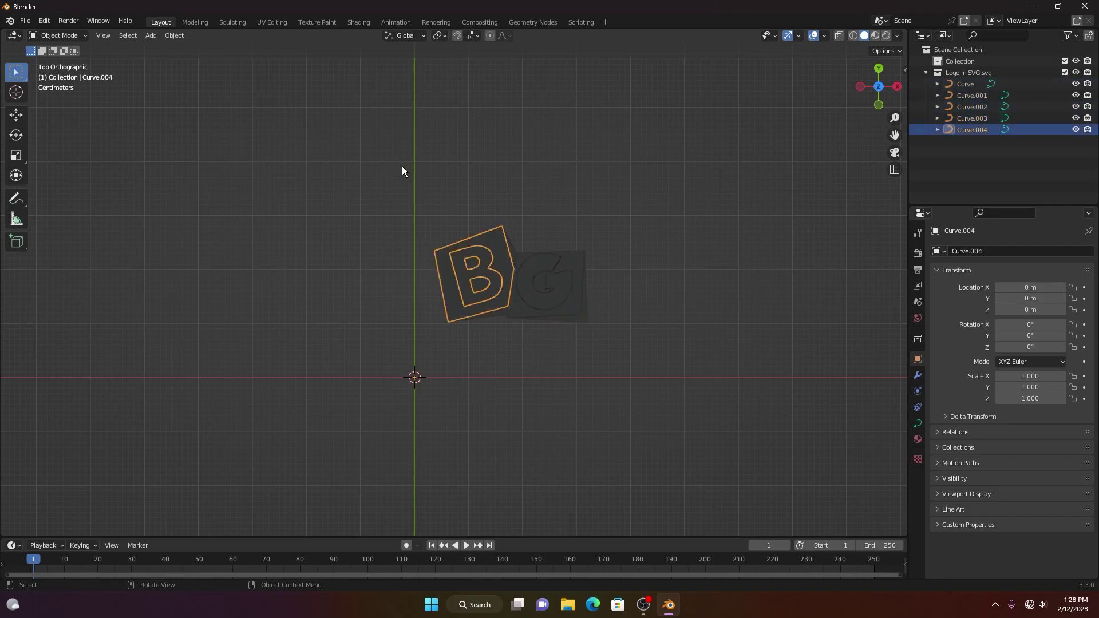
# Select all five logo curves and move their control points onto the origin in Edit Mode
pyautogui.moveTo(403, 168); pyautogui.dragTo(655, 333)
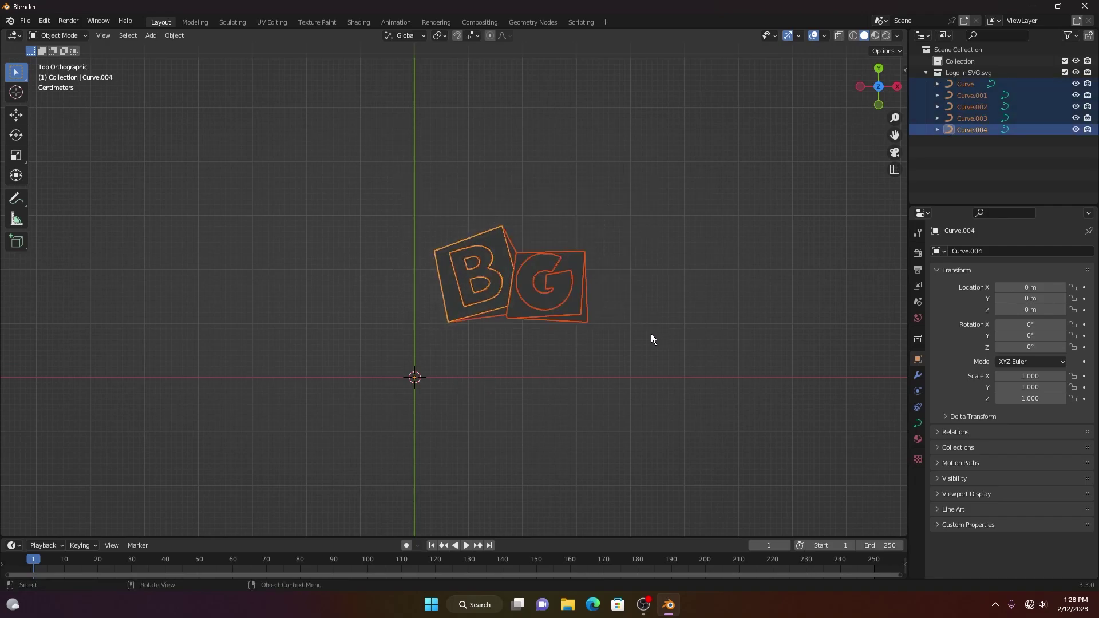
pyautogui.press('Tab')
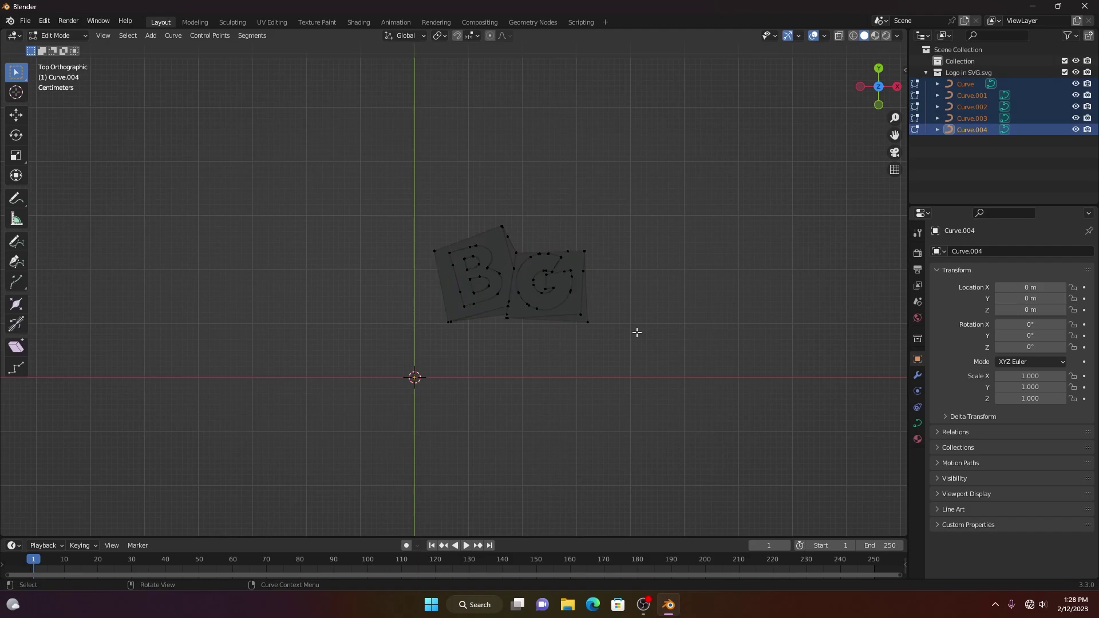
pyautogui.press('a')
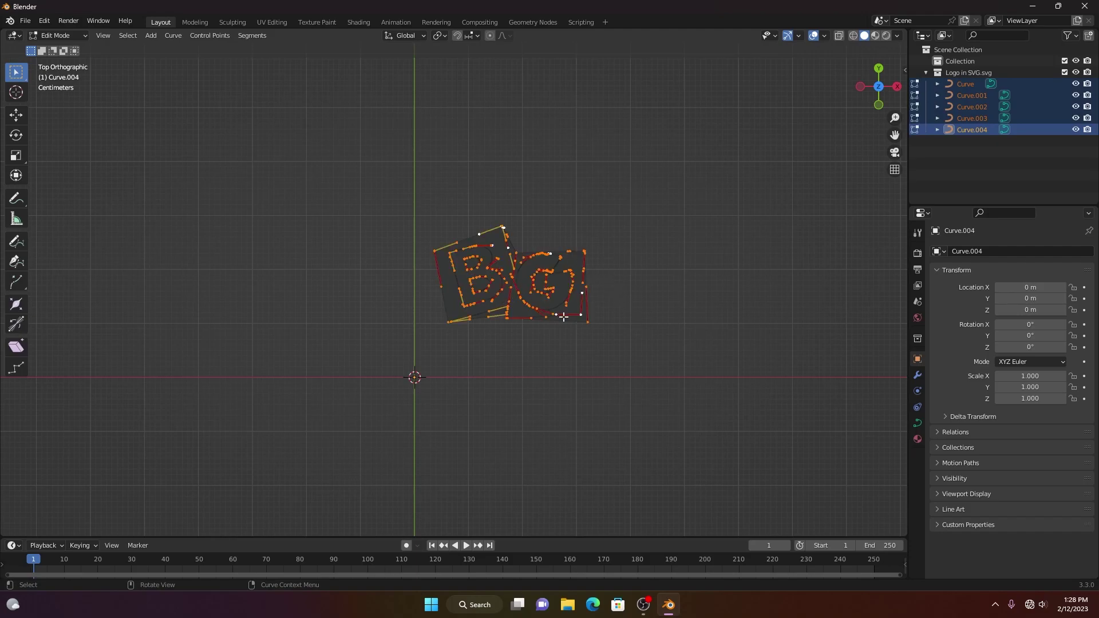
pyautogui.press('g')
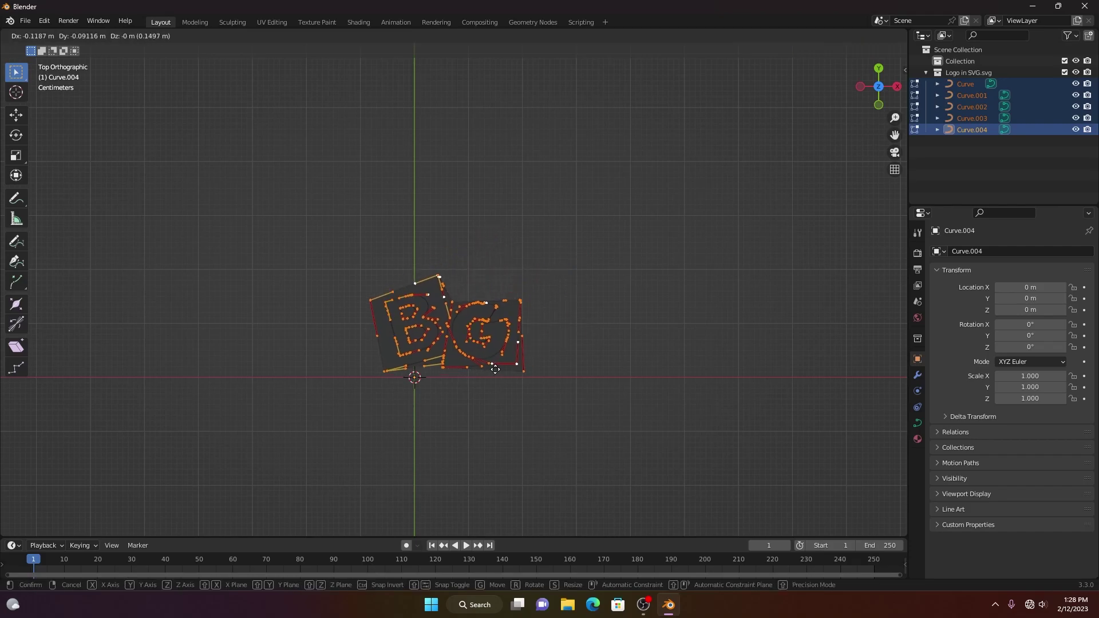
pyautogui.click(461, 407)
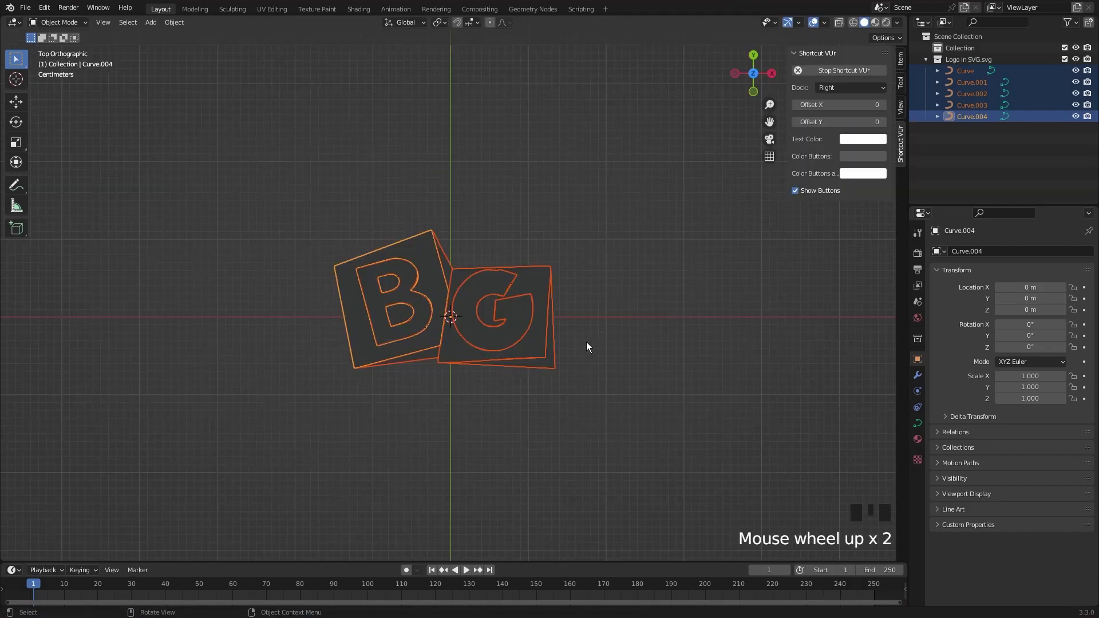
# Back in Object Mode, select all the logo curves and rotate them 90° around X
pyautogui.moveTo(586, 342); pyautogui.dragTo(596, 255, button='middle')
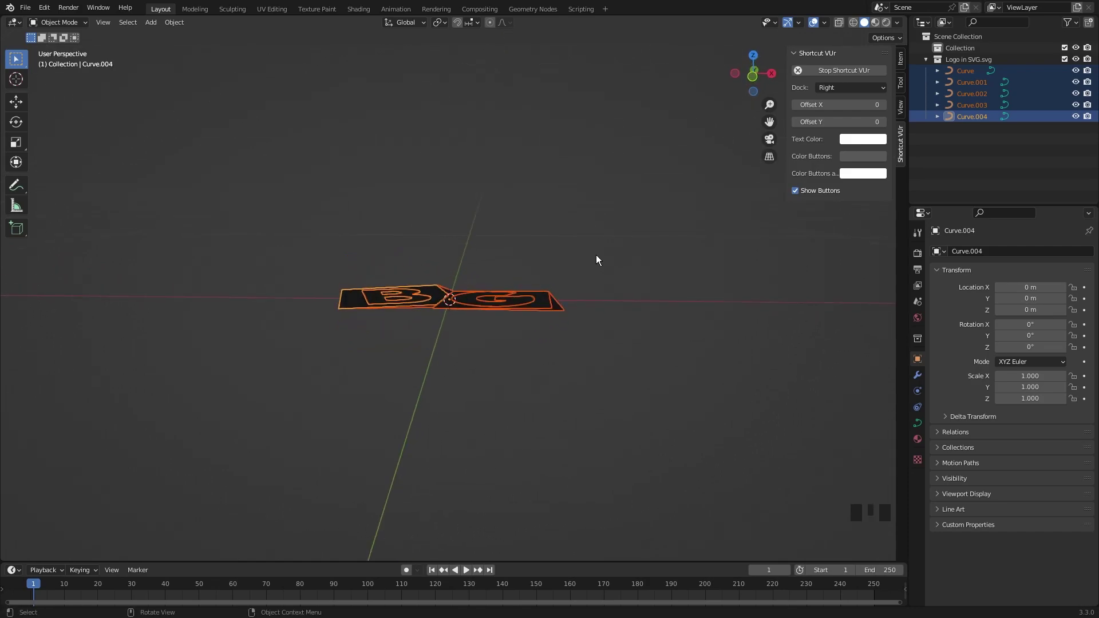
pyautogui.hotkey('alt', 'a')
pyautogui.press('a')
pyautogui.press('r')
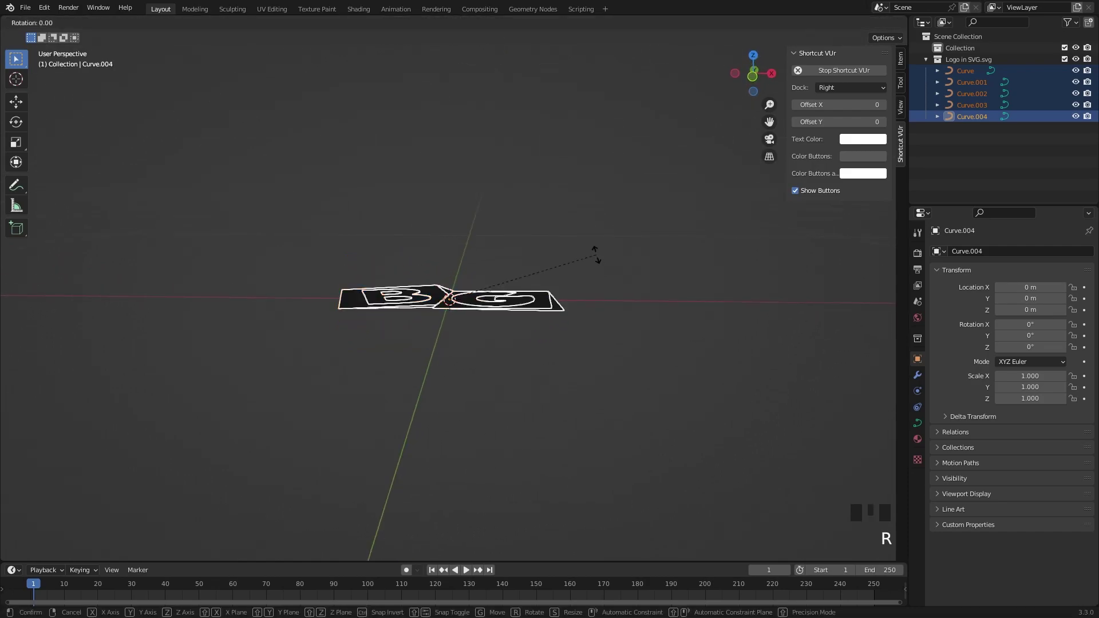
pyautogui.write('x')
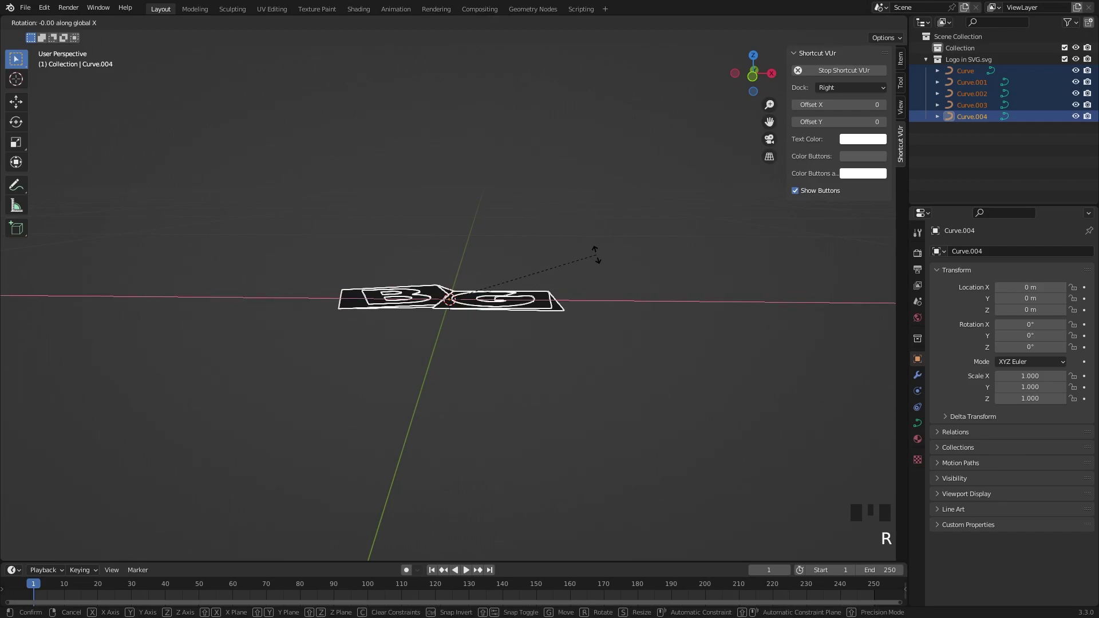
pyautogui.write('90')
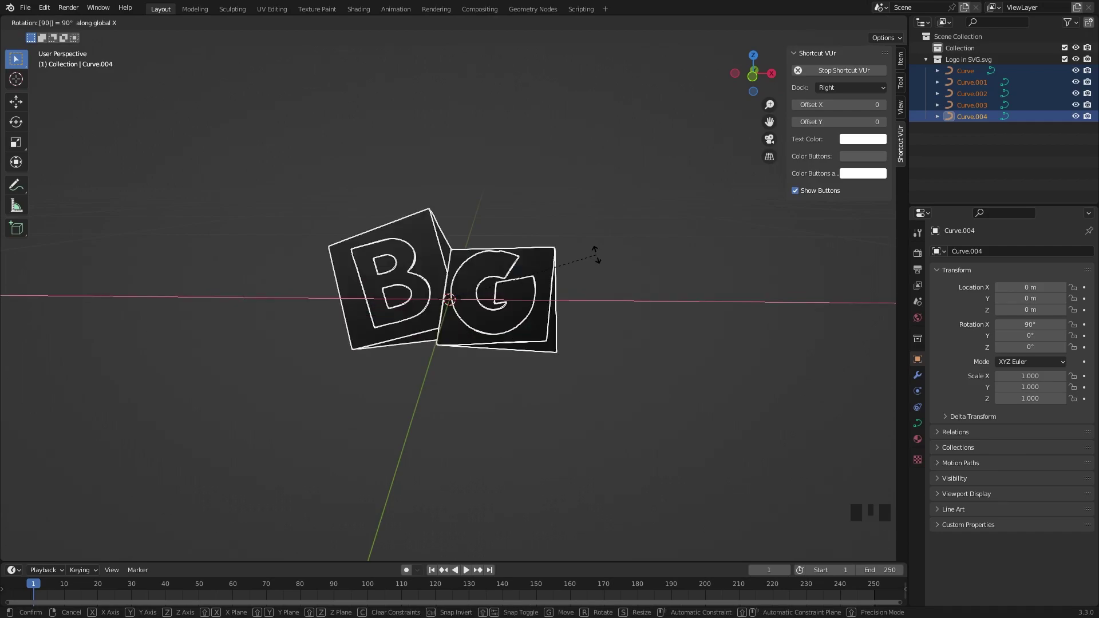
# Confirm the upright rotation, select the B curve and set its Resolution Preview U to 12
pyautogui.press('Return')
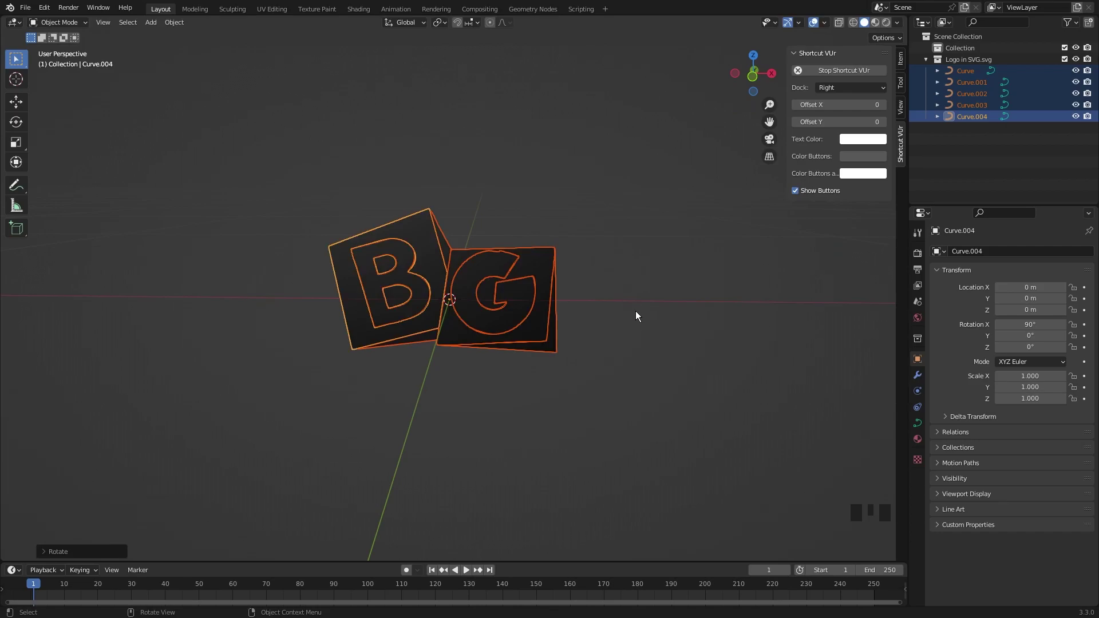
pyautogui.moveTo(638, 343); pyautogui.dragTo(511, 311, button='middle')
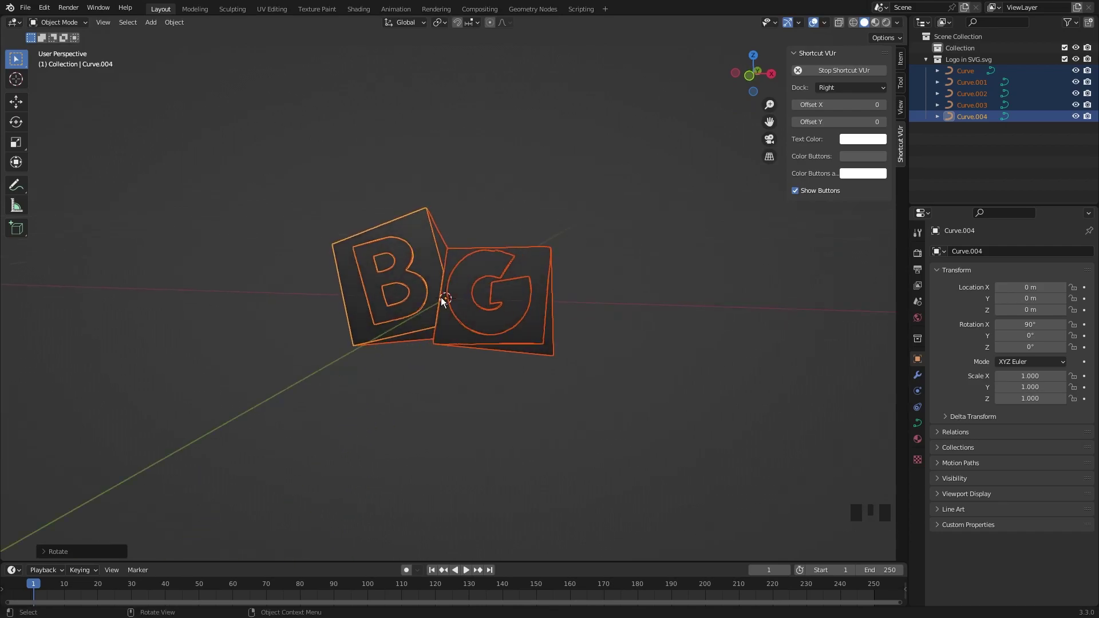
pyautogui.click(416, 298)
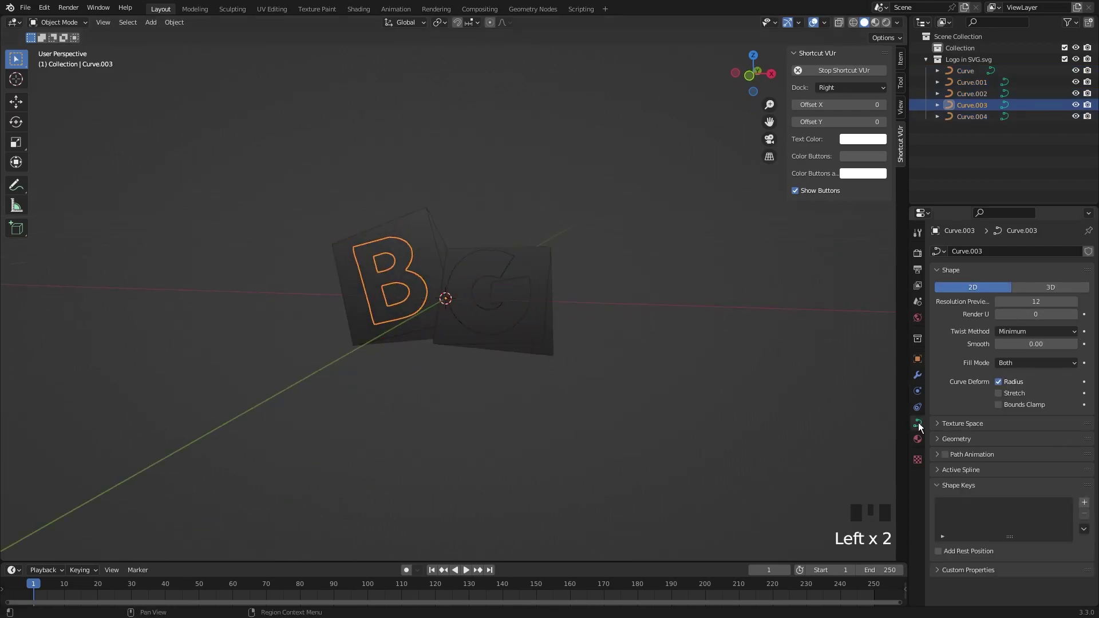
pyautogui.scroll(5, 441, 298)
pyautogui.keyDown('shift'); pyautogui.moveTo(336, 304); pyautogui.dragTo(550, 362, button='middle'); pyautogui.keyUp('shift')
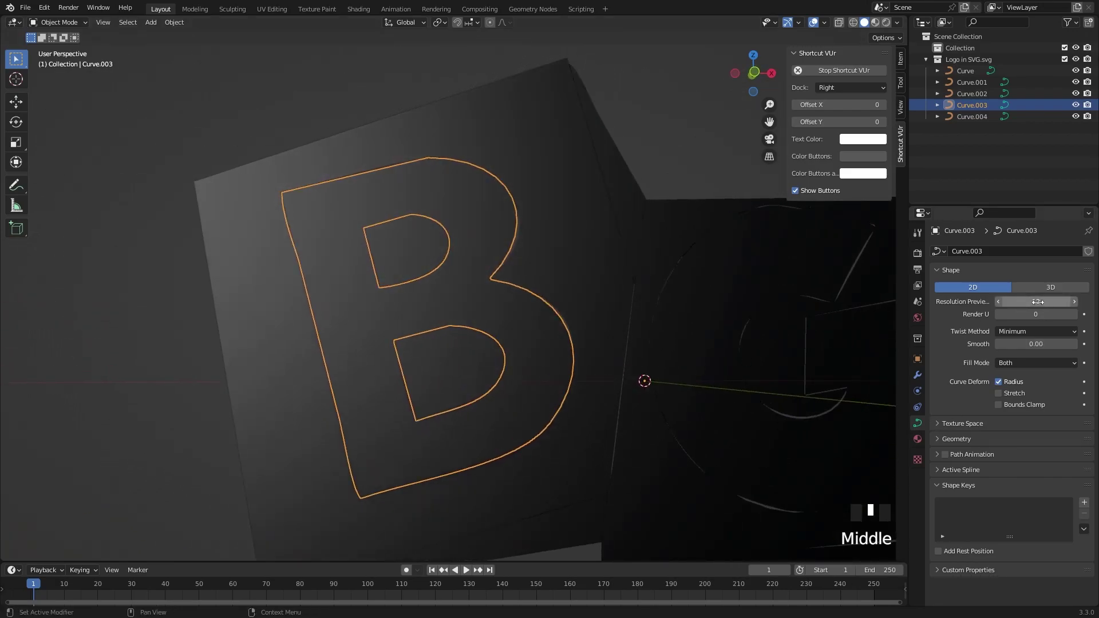
pyautogui.moveTo(1037, 302)
pyautogui.mouseDown()
pyautogui.moveTo(1008, 302)
pyautogui.moveTo(1033, 301)
pyautogui.mouseUp()
# Extrude the B letter curve to 0.06 m in its Geometry settings
pyautogui.scroll(-7, 688, 312)
pyautogui.moveTo(688, 311); pyautogui.dragTo(496, 366, button='middle')
pyautogui.scroll(4, 496, 365)
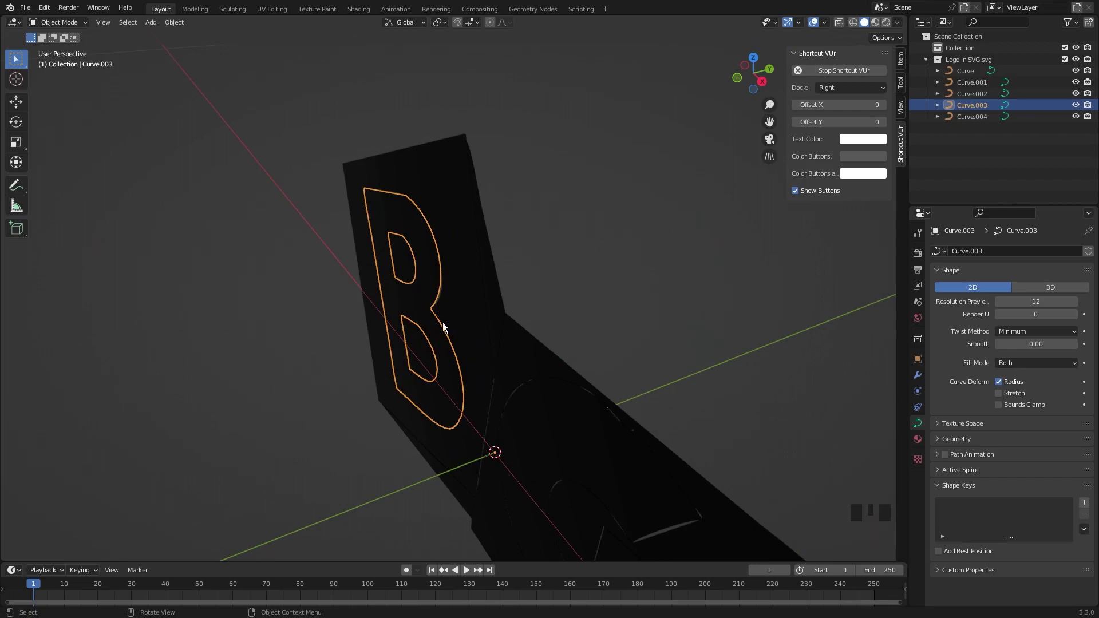
pyautogui.click(939, 437)
pyautogui.scroll(-3, 942, 438)
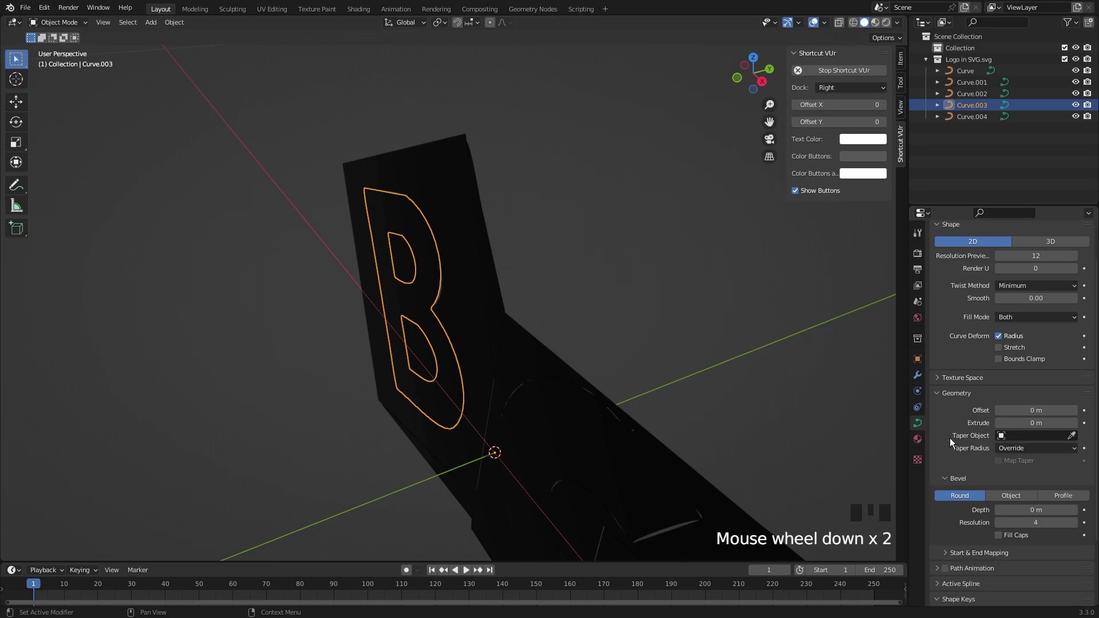
pyautogui.moveTo(1030, 400); pyautogui.dragTo(1057, 400)
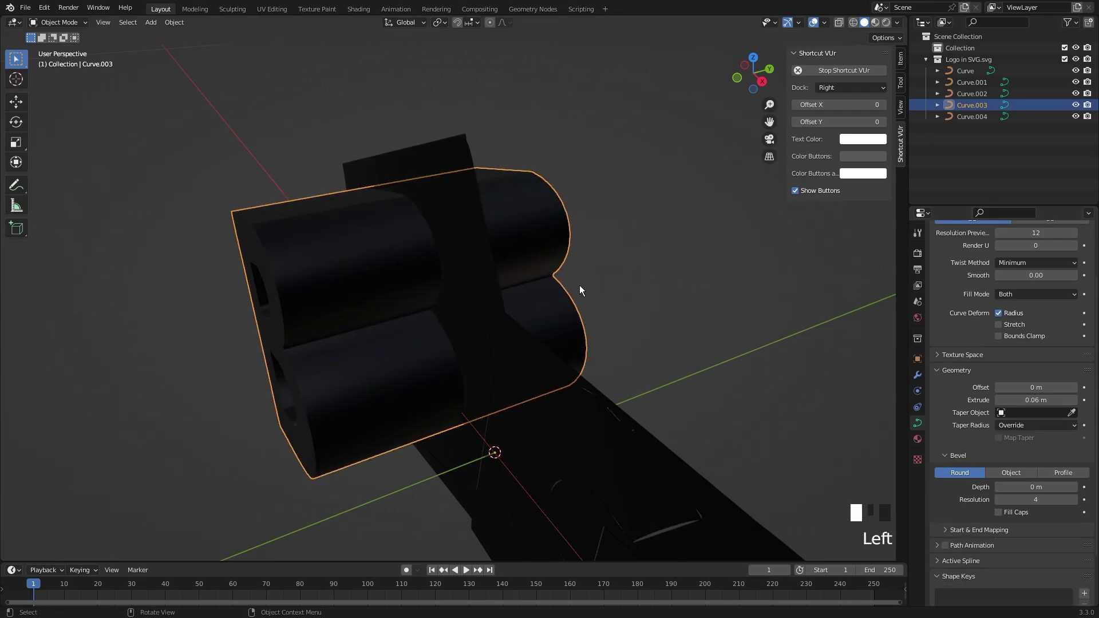
# Change the shared SVGMat Base Color from black to light grey
pyautogui.click(917, 439)
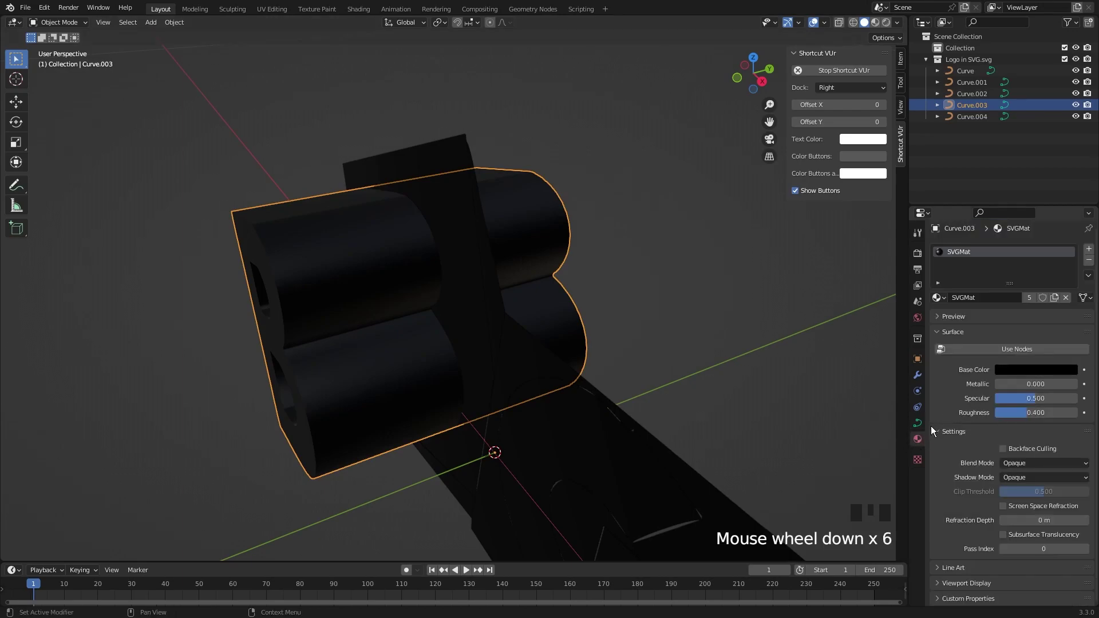
pyautogui.click(1024, 369)
pyautogui.moveTo(1068, 288); pyautogui.dragTo(1068, 207)
pyautogui.moveTo(572, 321); pyautogui.dragTo(442, 373, button='middle')
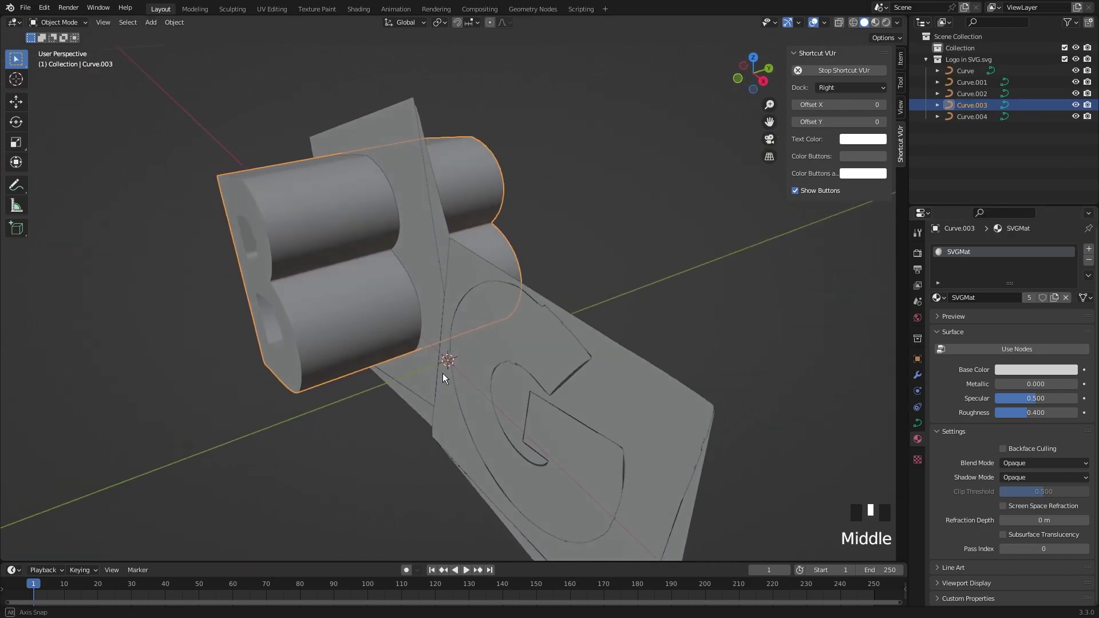
# Give the extruded B a 0.002 m bevel depth to round its edges
pyautogui.click(918, 422)
pyautogui.scroll(-4, 983, 485)
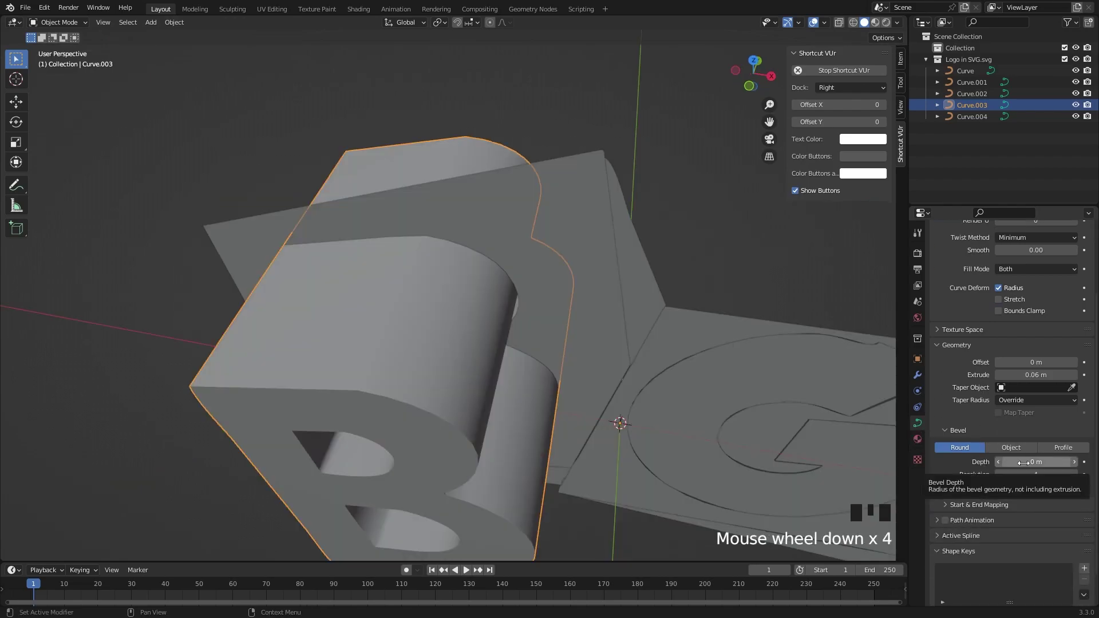
pyautogui.moveTo(1023, 463); pyautogui.dragTo(955, 456)
pyautogui.moveTo(478, 441); pyautogui.dragTo(457, 328, button='middle')
pyautogui.scroll(-3, 459, 380)
pyautogui.click(459, 380)
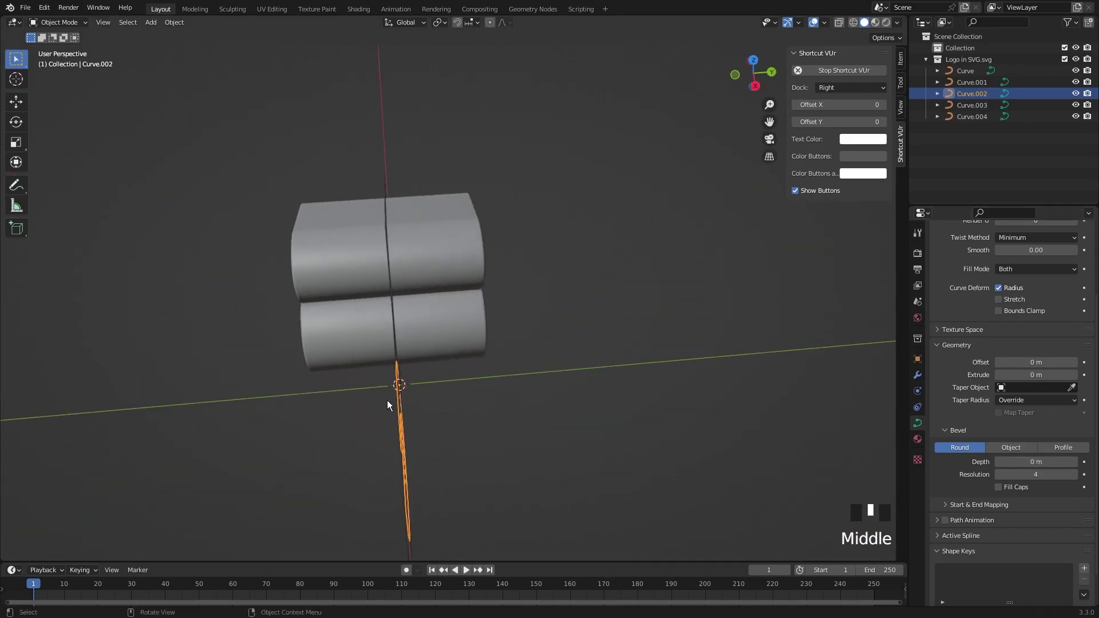
# Copy the B's extrude depth to the G letter curve
pyautogui.moveTo(391, 403); pyautogui.dragTo(498, 341, button='middle')
pyautogui.click(596, 502)
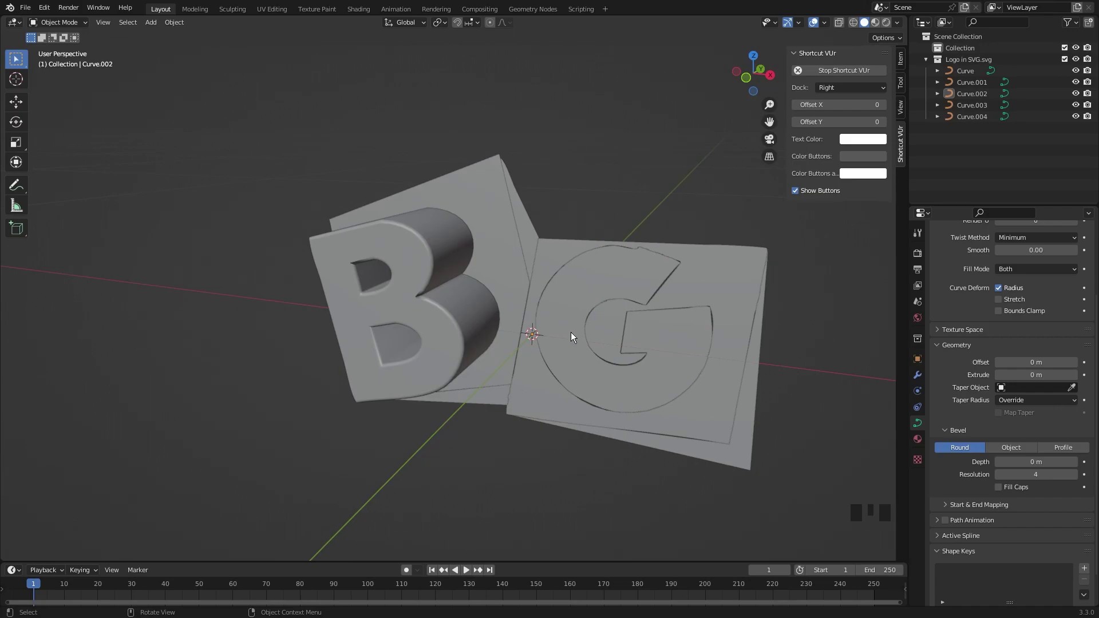
pyautogui.click(574, 302)
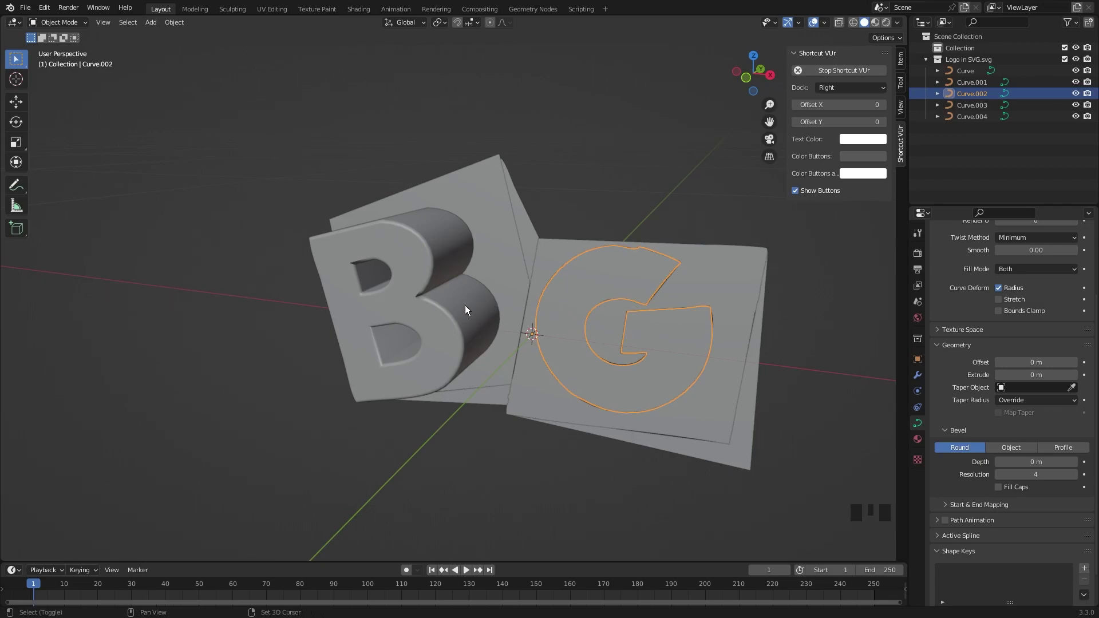
pyautogui.keyDown('shift'); pyautogui.click(404, 286); pyautogui.keyUp('shift')
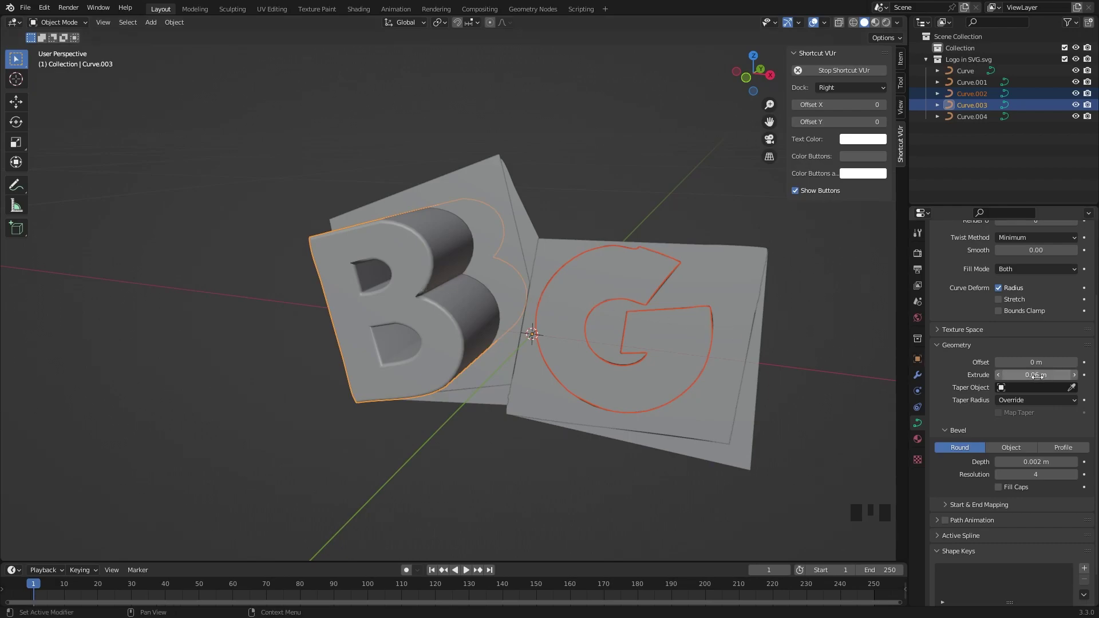
pyautogui.rightClick(1031, 375)
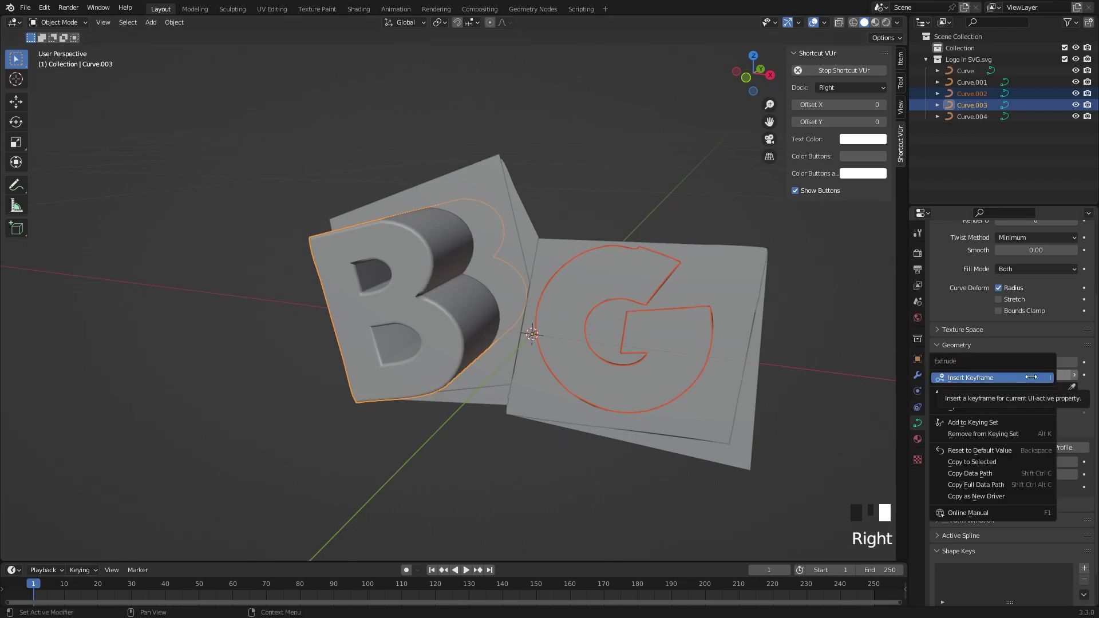
pyautogui.click(960, 462)
# Copy the B's bevel depth to the G letter curve
pyautogui.moveTo(776, 411); pyautogui.dragTo(756, 423, button='middle')
pyautogui.rightClick(1036, 462)
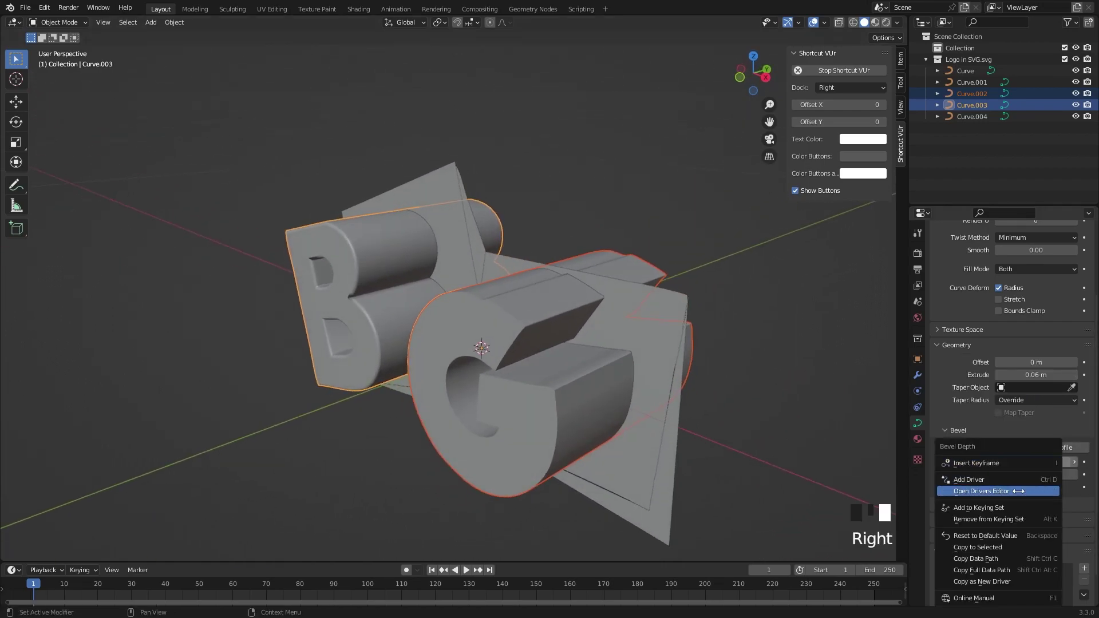
pyautogui.click(994, 546)
pyautogui.moveTo(549, 401); pyautogui.dragTo(574, 397, button='middle')
pyautogui.scroll(1, 588, 390)
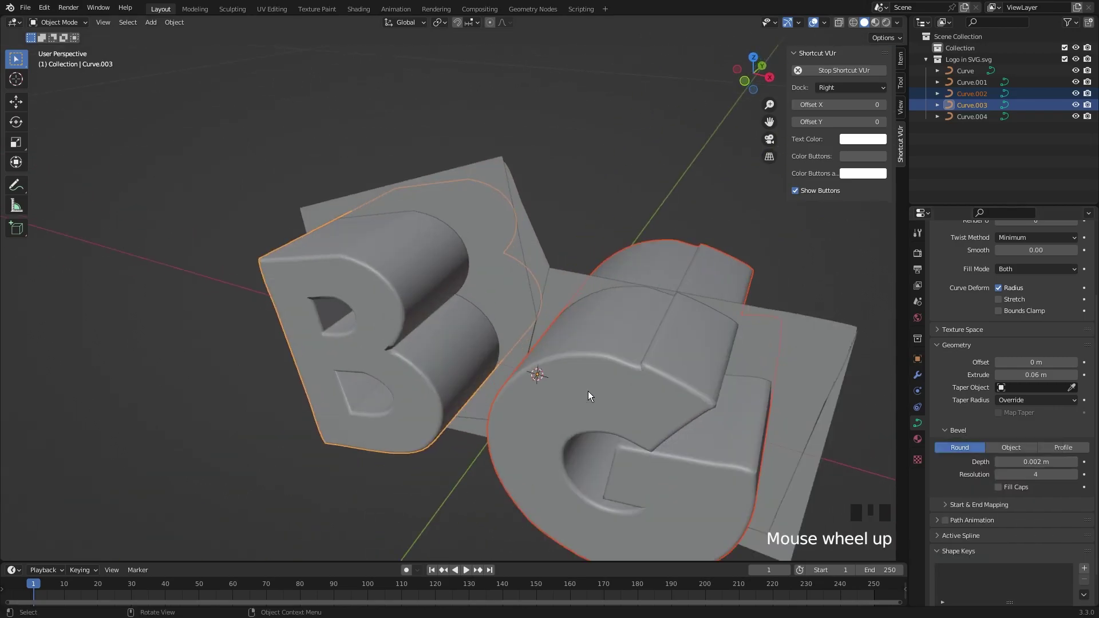
pyautogui.scroll(-2, 500, 247)
# Select the B and G square backing tiles and give them extruded thickness
pyautogui.click(500, 247)
pyautogui.click(747, 283)
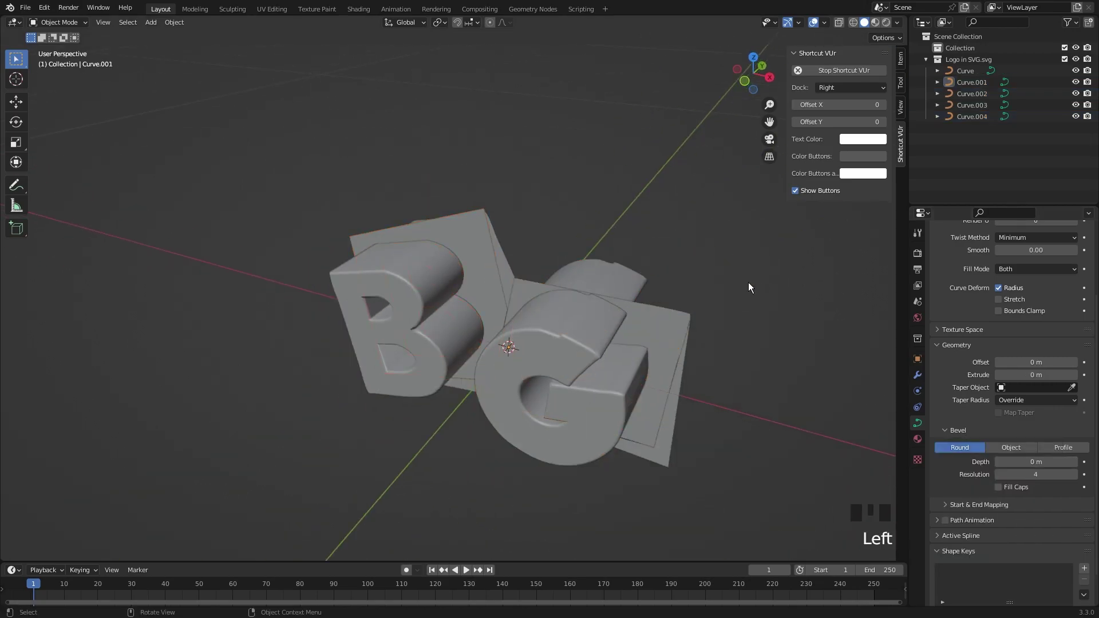
pyautogui.click(472, 251)
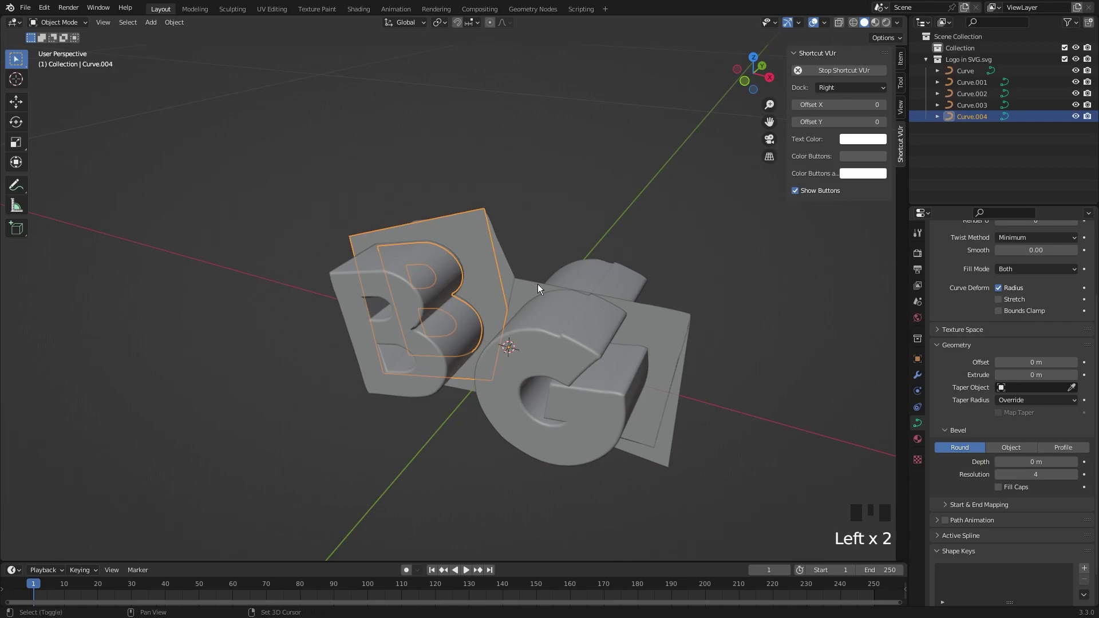
pyautogui.keyDown('shift'); pyautogui.click(650, 318); pyautogui.keyUp('shift')
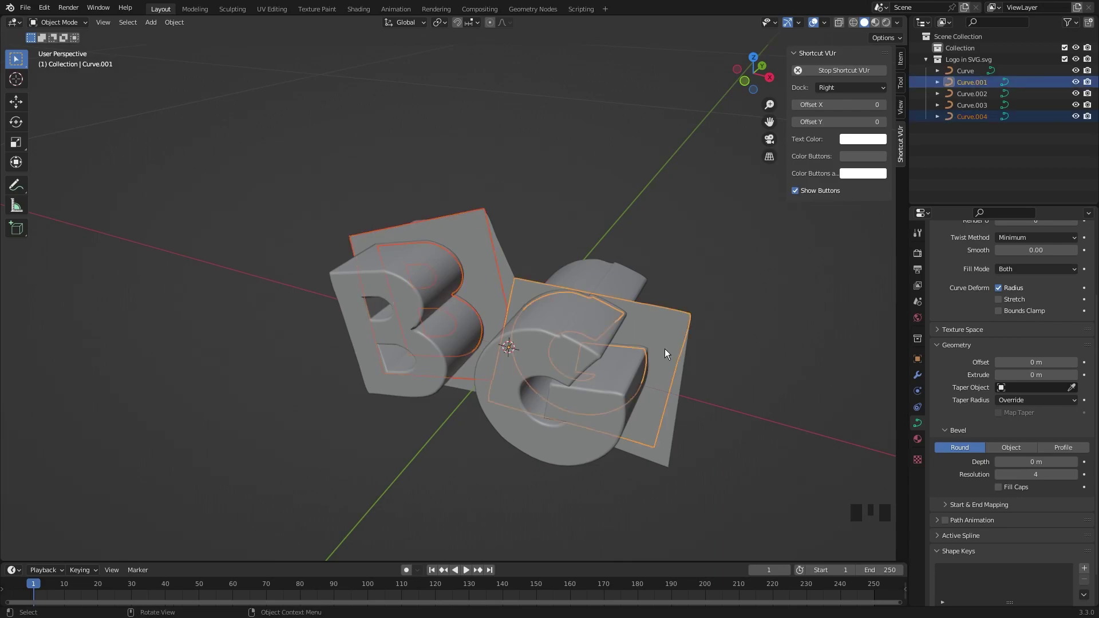
pyautogui.moveTo(789, 379); pyautogui.dragTo(867, 378, button='middle')
pyautogui.scroll(1, 1018, 374)
pyautogui.scroll(1, 1017, 373)
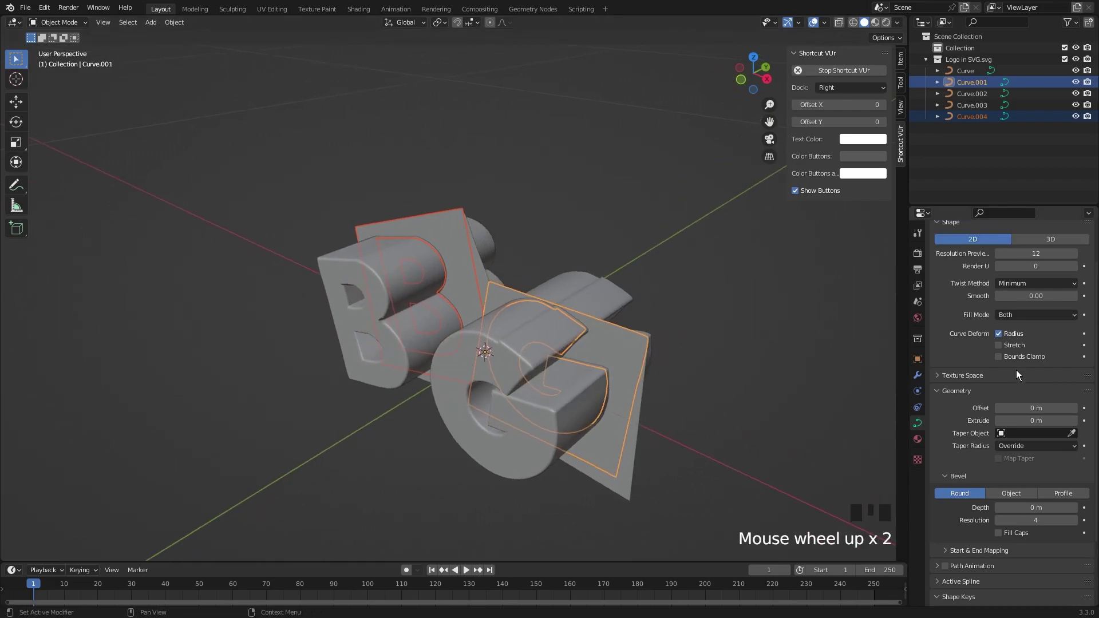
pyautogui.keyDown('alt'); pyautogui.click(1040, 420); pyautogui.keyUp('alt')
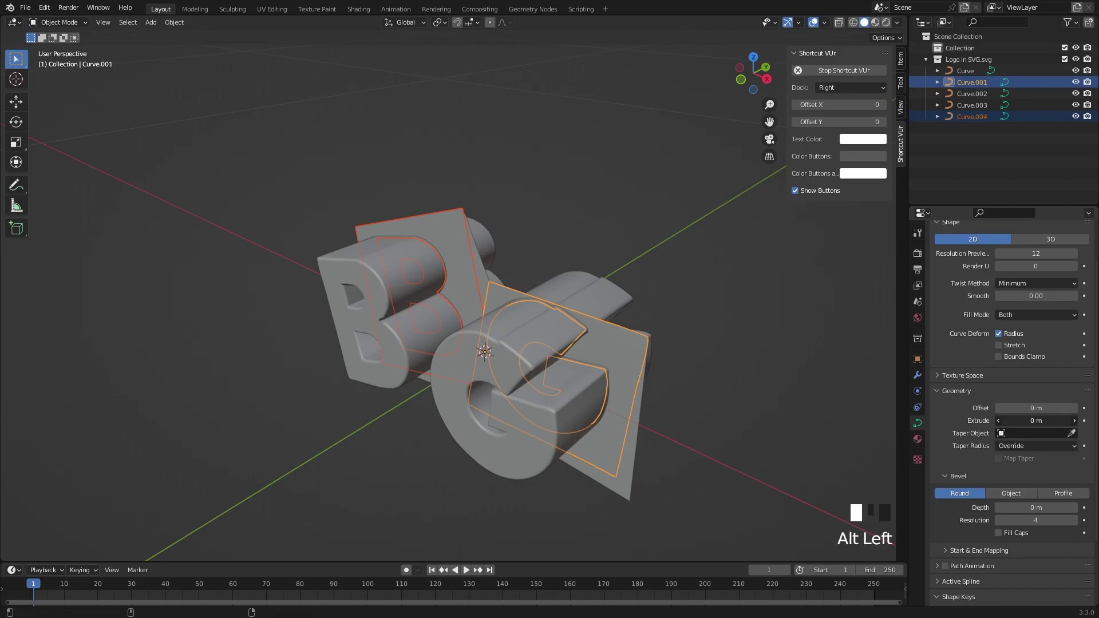
pyautogui.keyDown('alt'); pyautogui.moveTo(1041, 420); pyautogui.dragTo(1065, 420); pyautogui.keyUp('alt')
# Deselect everything and view the solid 3D BG logo from the front
pyautogui.moveTo(715, 372); pyautogui.dragTo(744, 412, button='middle')
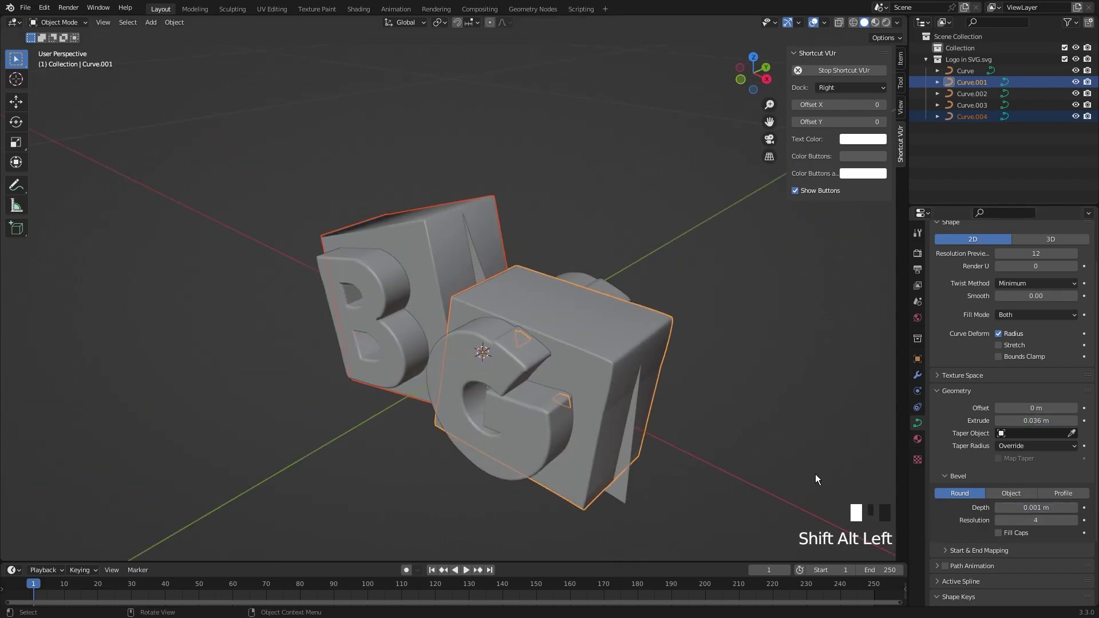
pyautogui.keyDown('shift'); pyautogui.click(636, 435); pyautogui.keyUp('shift')
pyautogui.hotkey('alt', 'a')
pyautogui.moveTo(595, 378); pyautogui.dragTo(645, 441, button='middle')
pyautogui.scroll(3, 717, 280)
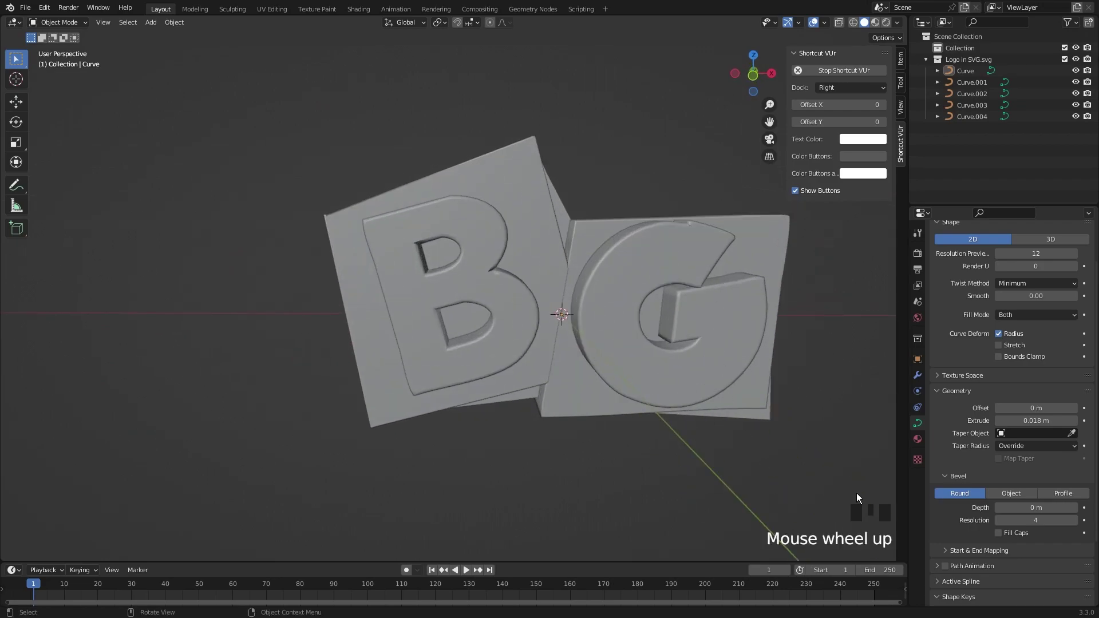
pyautogui.click(917, 439)
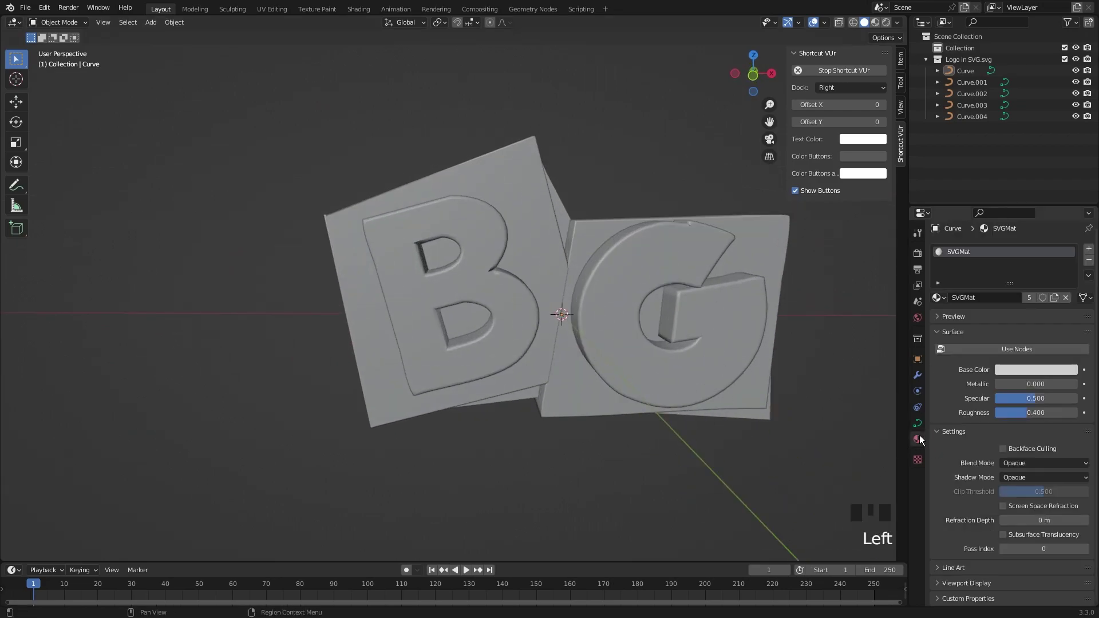
# Switch to Rendered shading and load chinese_garden_4k.hdr as the world's Environment Texture
pyautogui.click(887, 23)
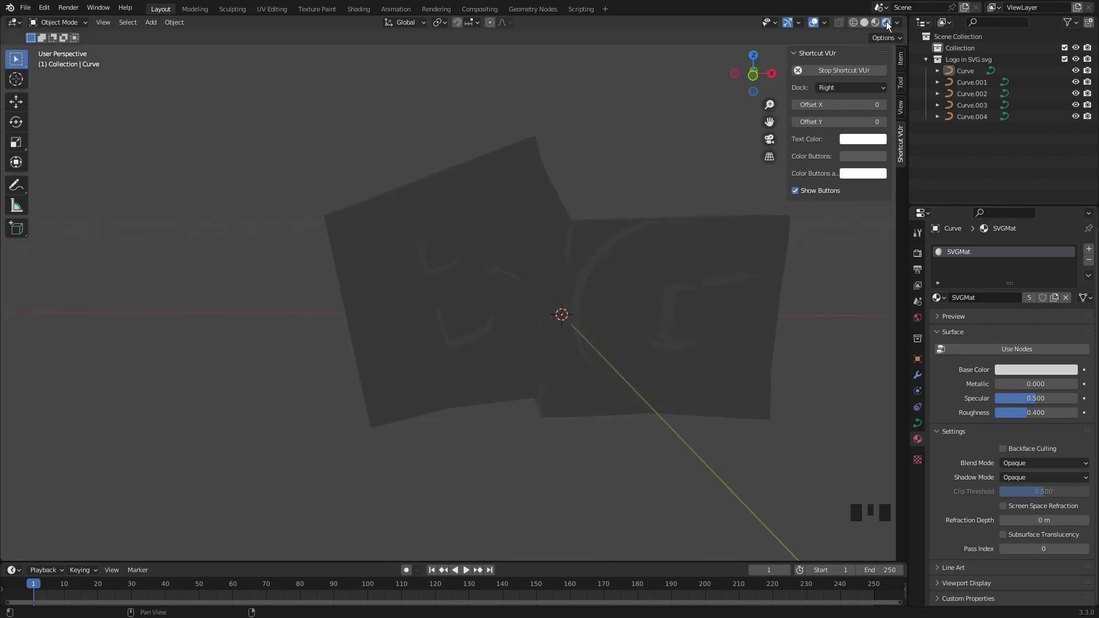
pyautogui.click(917, 318)
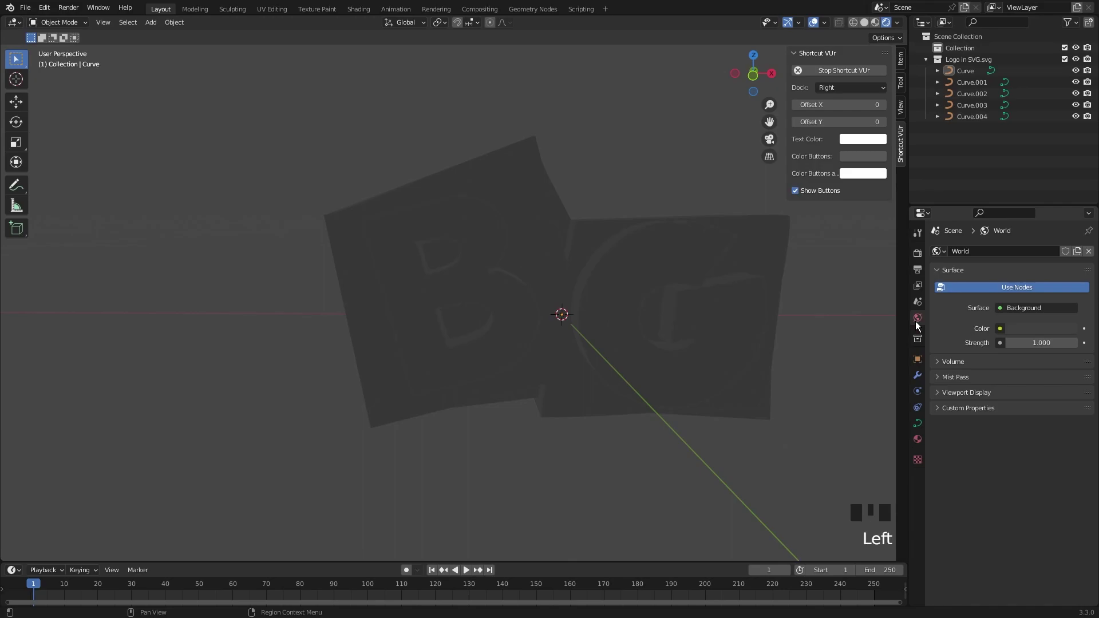
pyautogui.click(1000, 328)
pyautogui.click(801, 379)
pyautogui.click(1042, 345)
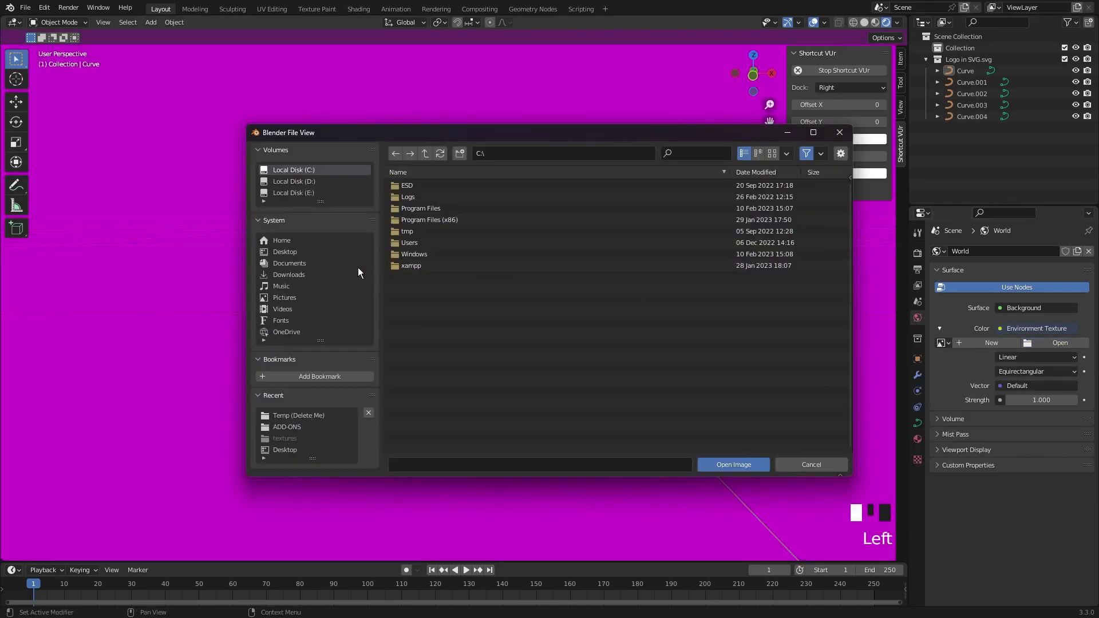
pyautogui.click(293, 193)
pyautogui.doubleClick(406, 205)
pyautogui.press('Return')
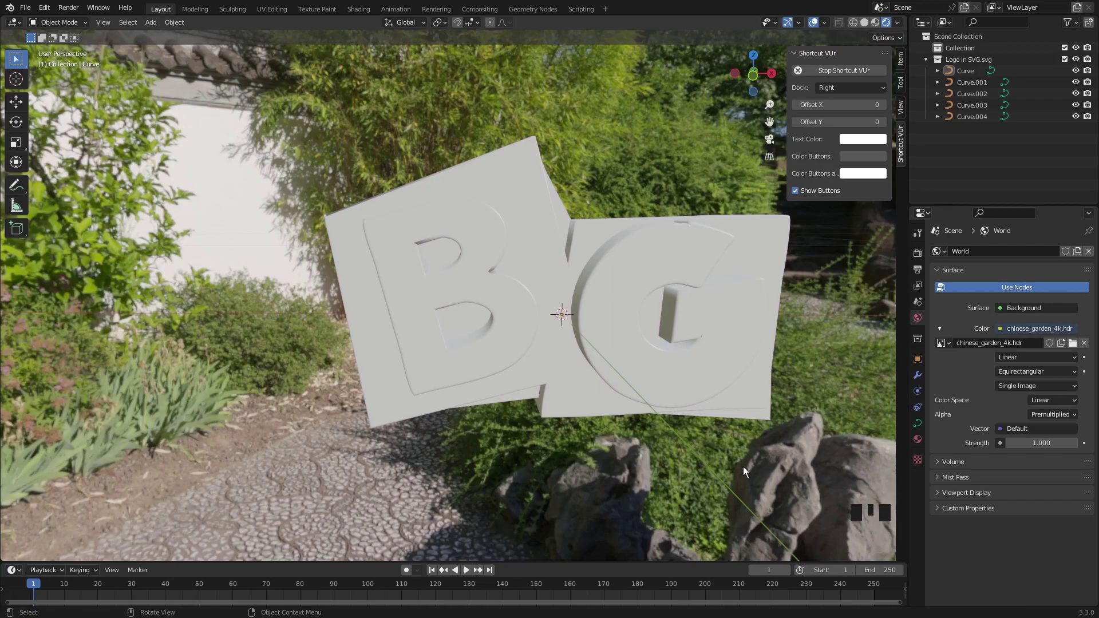
pyautogui.keyDown('shift'); pyautogui.moveTo(743, 466); pyautogui.dragTo(683, 465, button='middle'); pyautogui.keyUp('shift')
# Enable nodes and give the G its own black material named 'Black'
pyautogui.click(916, 439)
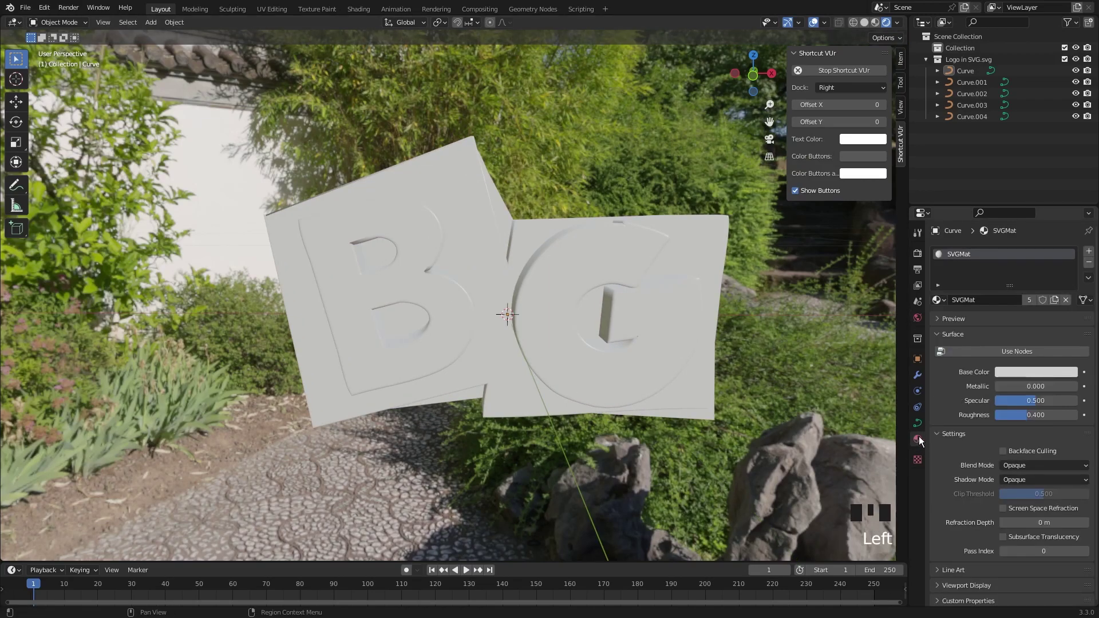
pyautogui.click(1025, 352)
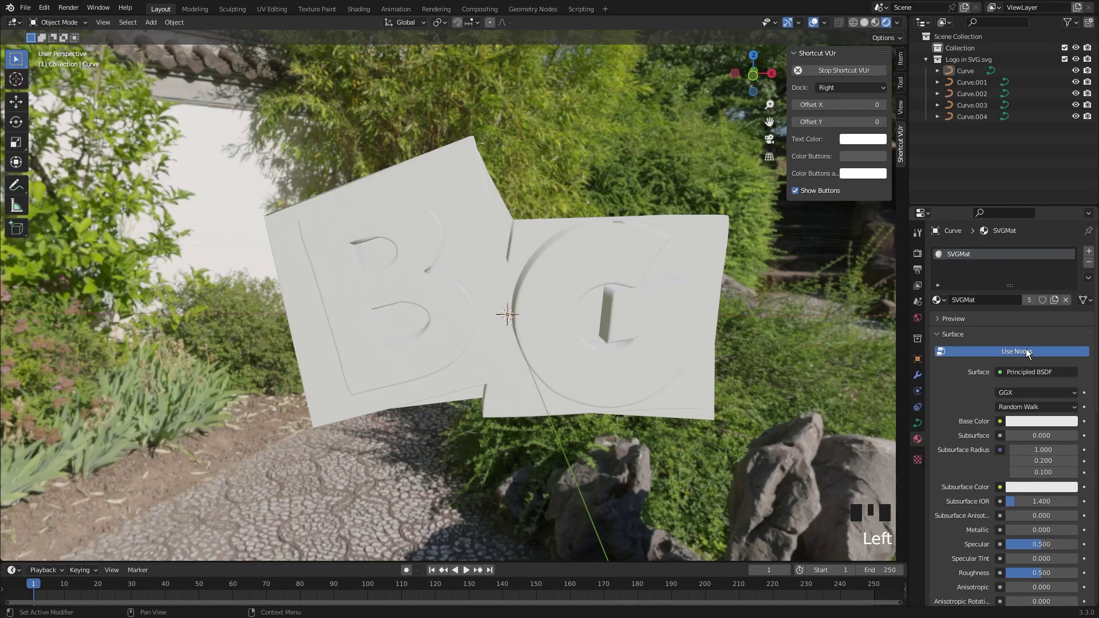
pyautogui.click(972, 93)
pyautogui.click(1054, 300)
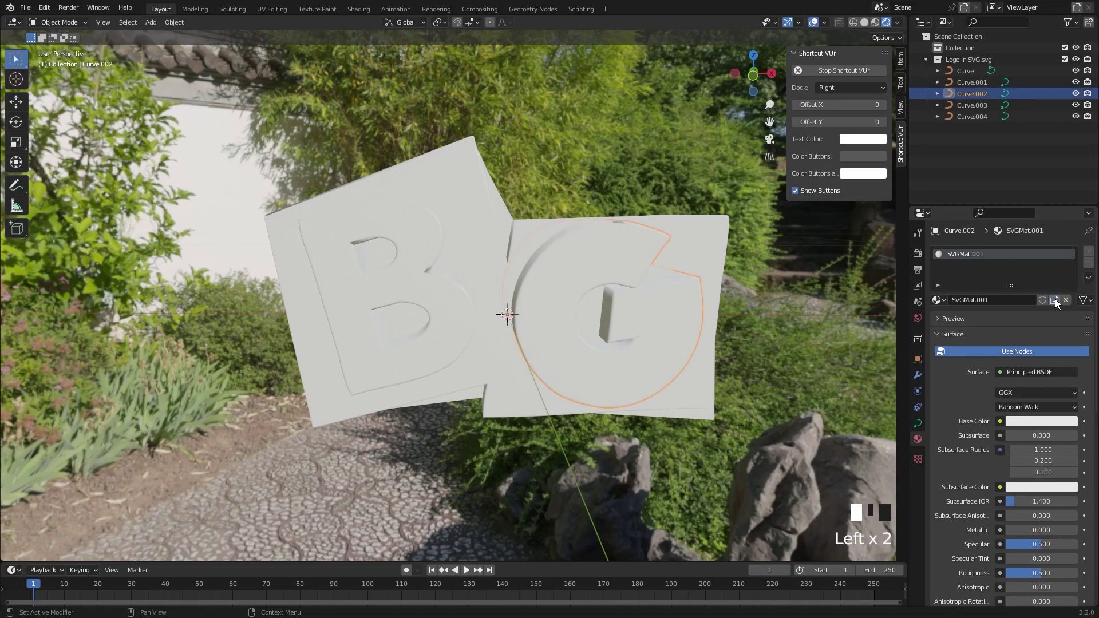
pyautogui.click(1039, 420)
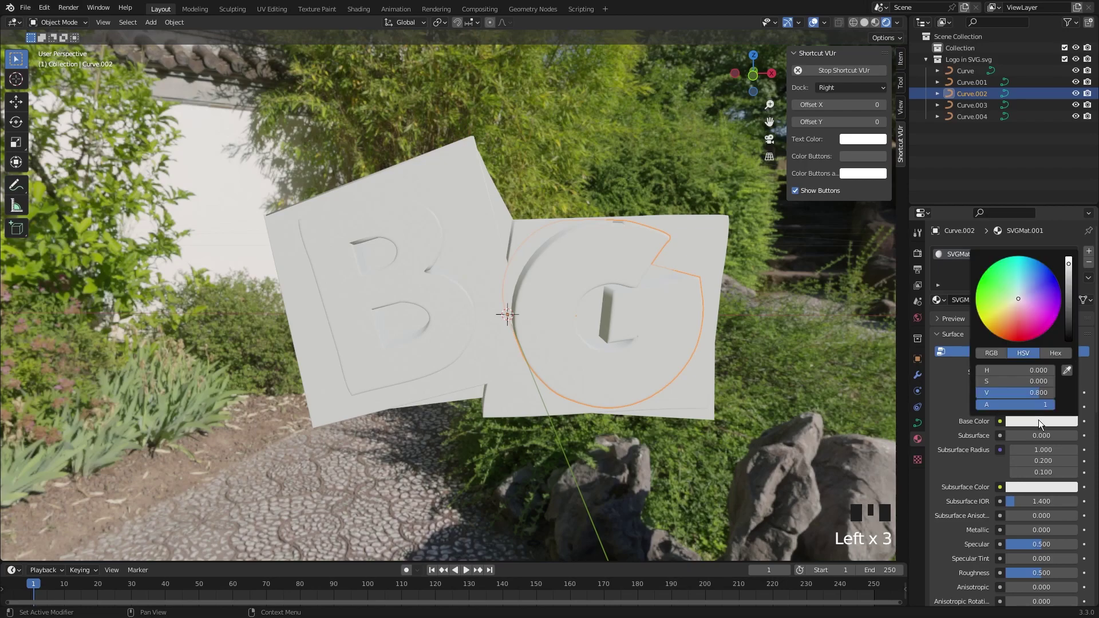
pyautogui.moveTo(1069, 273); pyautogui.dragTo(1068, 340)
pyautogui.click(968, 298)
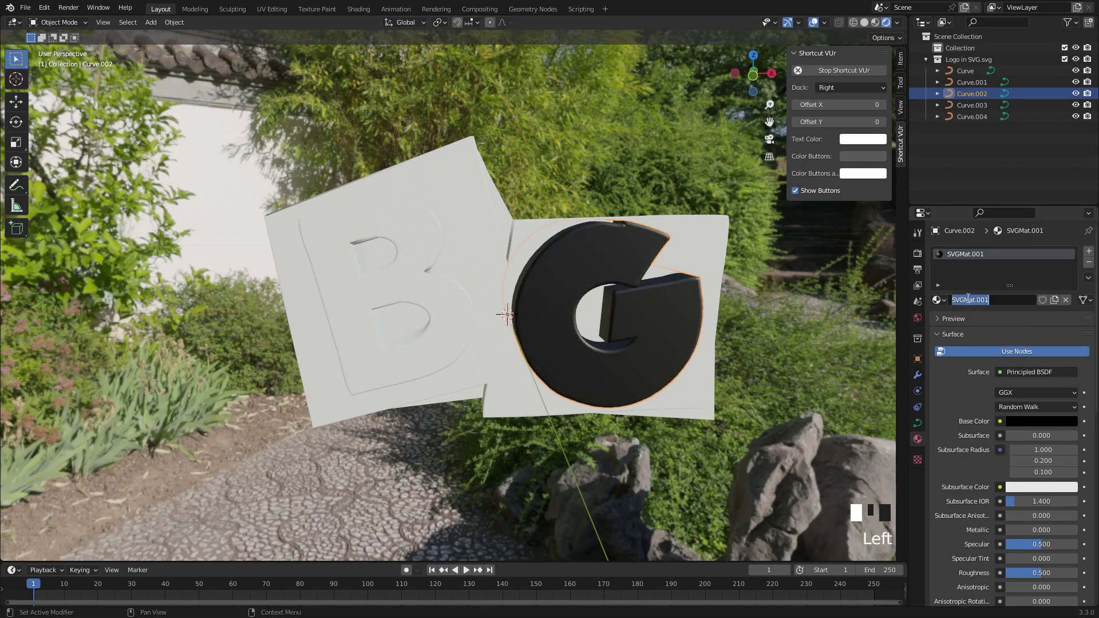
pyautogui.write('Black')
pyautogui.press('Return')
# Link the G's Black material to the B's square tile with Ctrl L
pyautogui.moveTo(596, 284); pyautogui.dragTo(563, 290, button='middle')
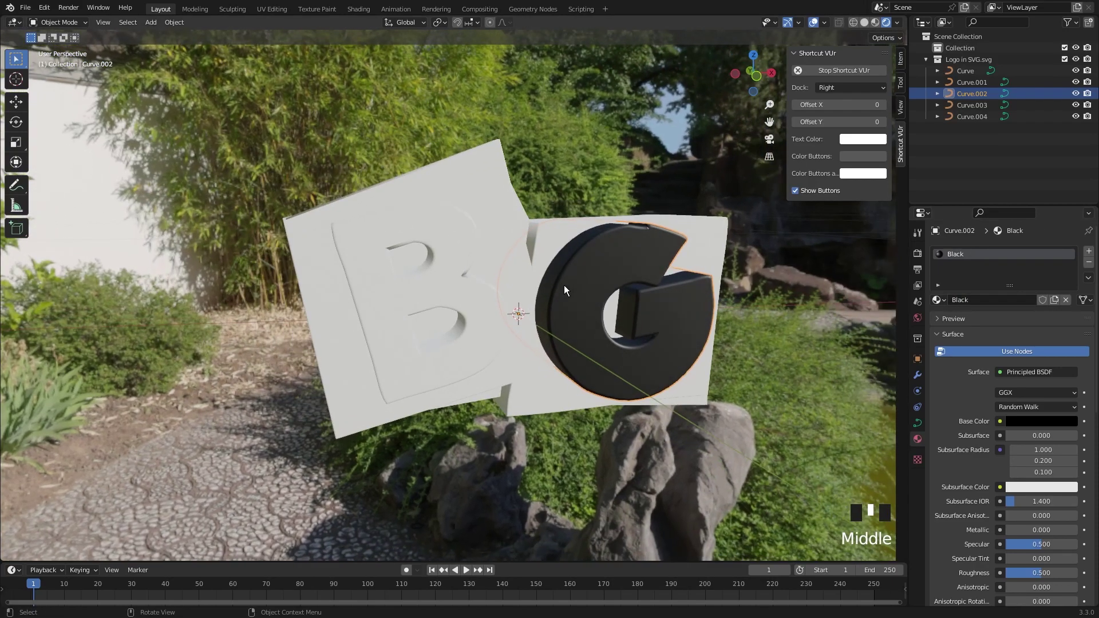
pyautogui.hotkey('ctrl', 'z')
pyautogui.hotkey('ctrl', 'z')
pyautogui.hotkey('ctrl', 'z')
pyautogui.click(471, 256)
pyautogui.click(459, 240)
pyautogui.keyDown('shift'); pyautogui.click(574, 310); pyautogui.keyUp('shift')
pyautogui.hotkey('ctrl', 'l')
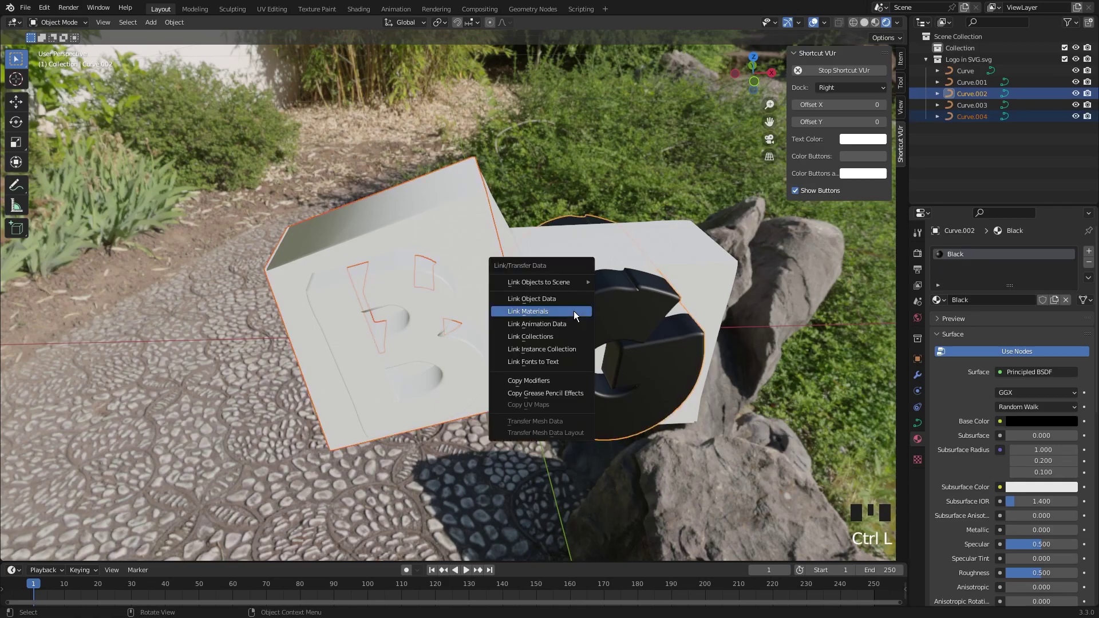
pyautogui.click(574, 311)
pyautogui.moveTo(573, 311); pyautogui.dragTo(548, 465, button='middle')
pyautogui.click(549, 464)
# Add a floor plane, a camera and a plain axes Empty to the scene
pyautogui.hotkey('shift', 'a')
pyautogui.click(543, 384)
pyautogui.hotkey('shift', 'a')
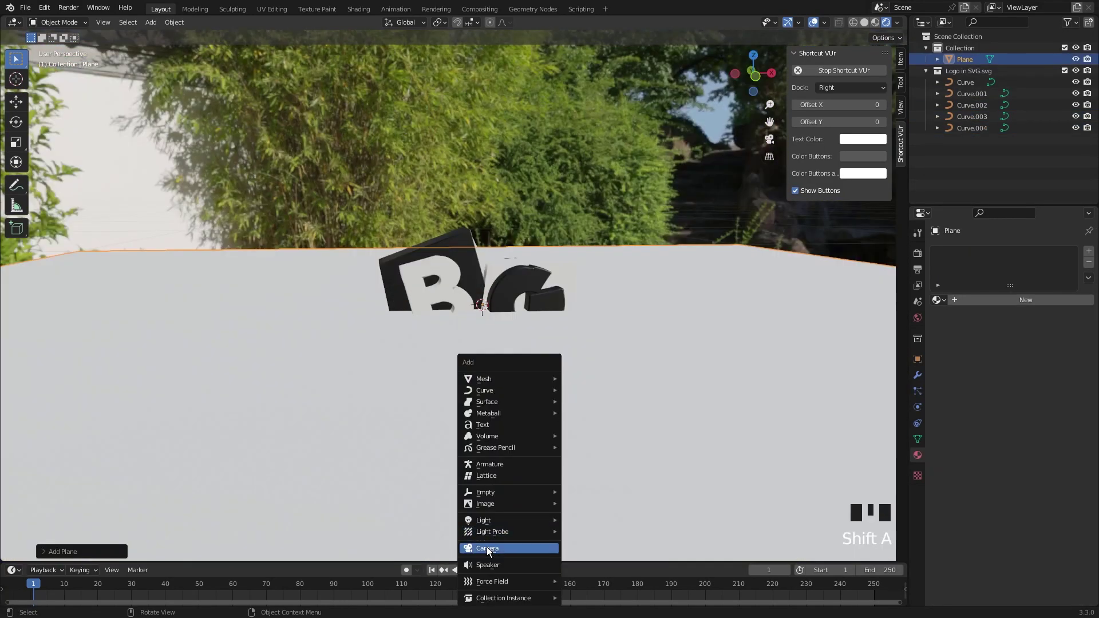
pyautogui.click(487, 549)
pyautogui.hotkey('shift', 'a')
pyautogui.moveTo(480, 317)
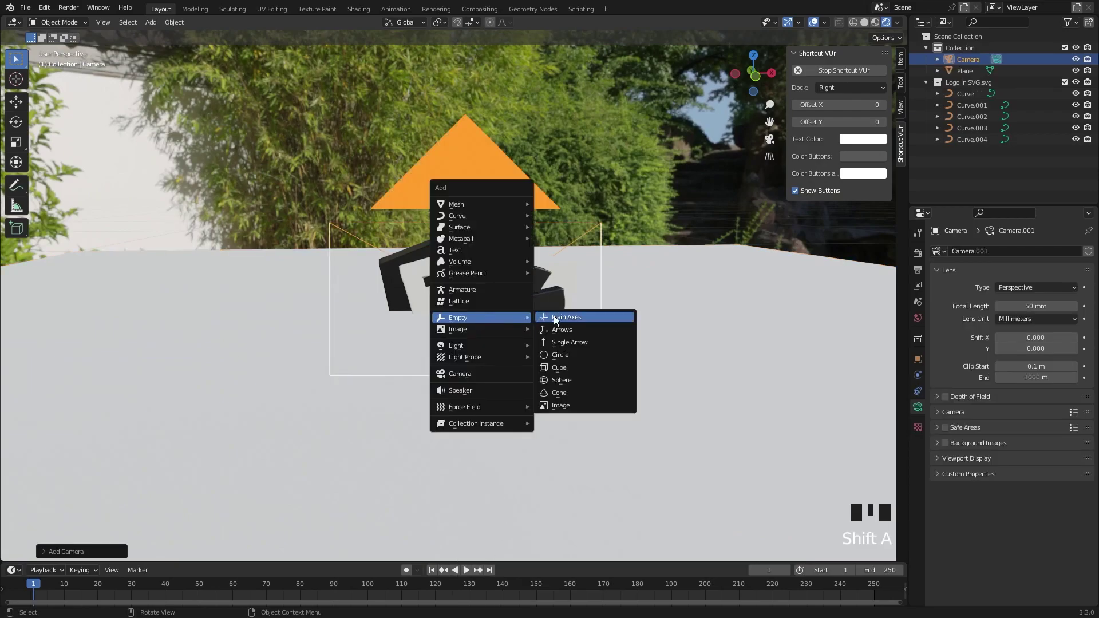
pyautogui.click(564, 323)
pyautogui.click(562, 320)
pyautogui.moveTo(562, 320)
pyautogui.mouseDown(button='middle')
pyautogui.moveTo(517, 410)
pyautogui.moveTo(566, 311)
pyautogui.mouseUp(button='middle')
# Frame the shot, set a render region, and switch rendering to Cycles on GPU Compute
pyautogui.hotkey('shift', '`')
pyautogui.hotkey('ctrl', 'b')
pyautogui.moveTo(228, 90); pyautogui.dragTo(918, 42)
pyautogui.click(917, 252)
pyautogui.click(1046, 251)
pyautogui.click(1019, 277)
pyautogui.click(1015, 280)
pyautogui.click(1012, 301)
# Give the floor plane a new material with a black base colour
pyautogui.click(917, 455)
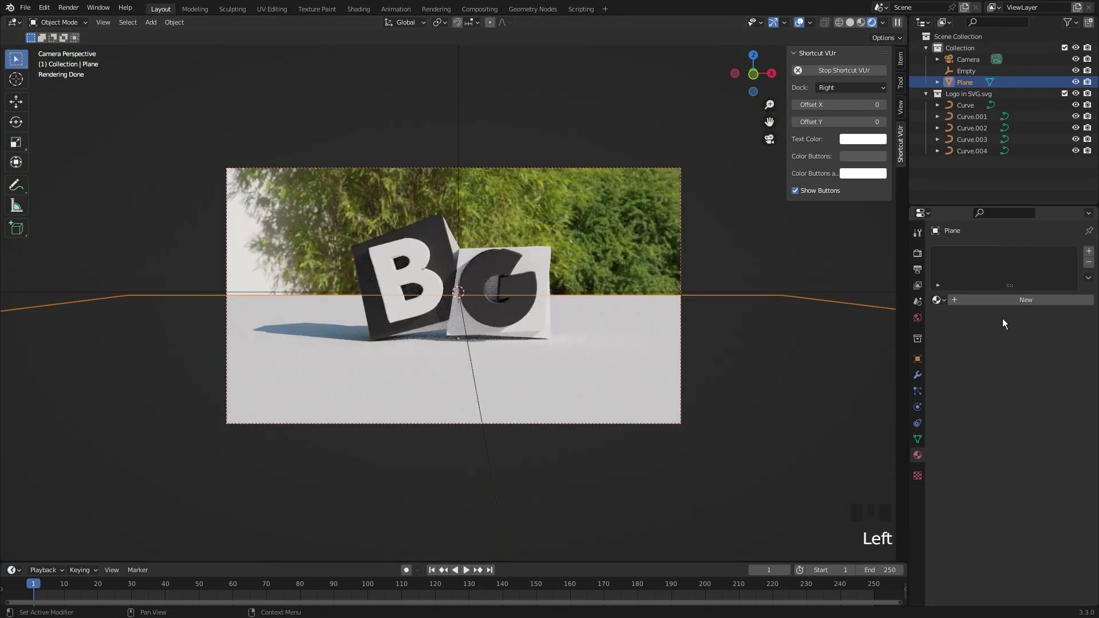
pyautogui.click(1008, 300)
pyautogui.click(1034, 400)
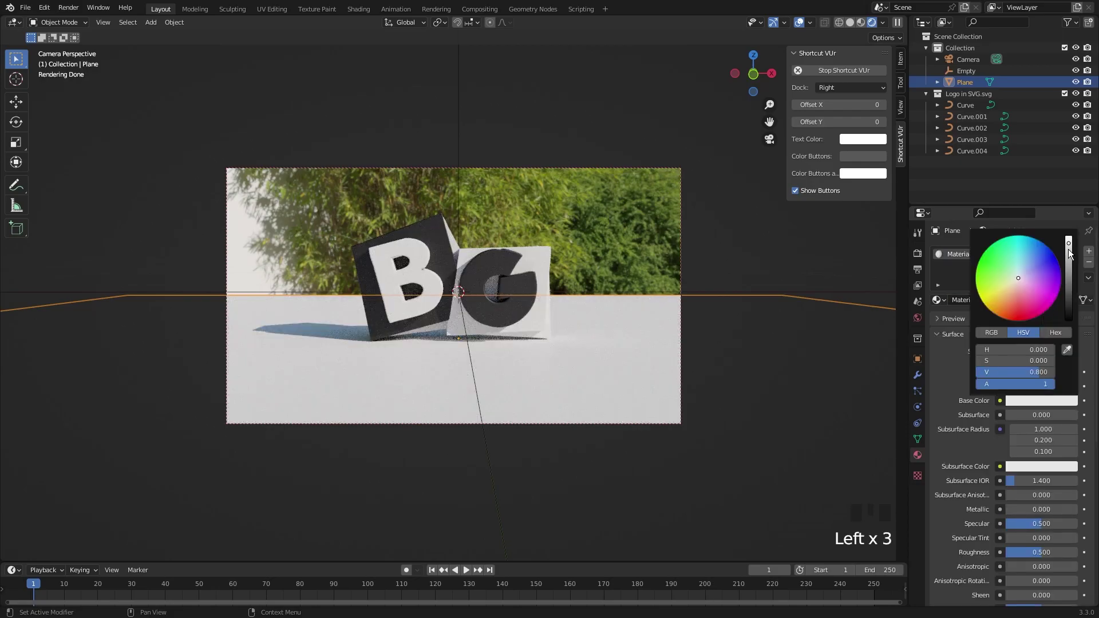
pyautogui.moveTo(1069, 244); pyautogui.dragTo(1069, 320)
# Enable camera depth of field with the Empty as focus object, then reposition the Empty
pyautogui.click(787, 245)
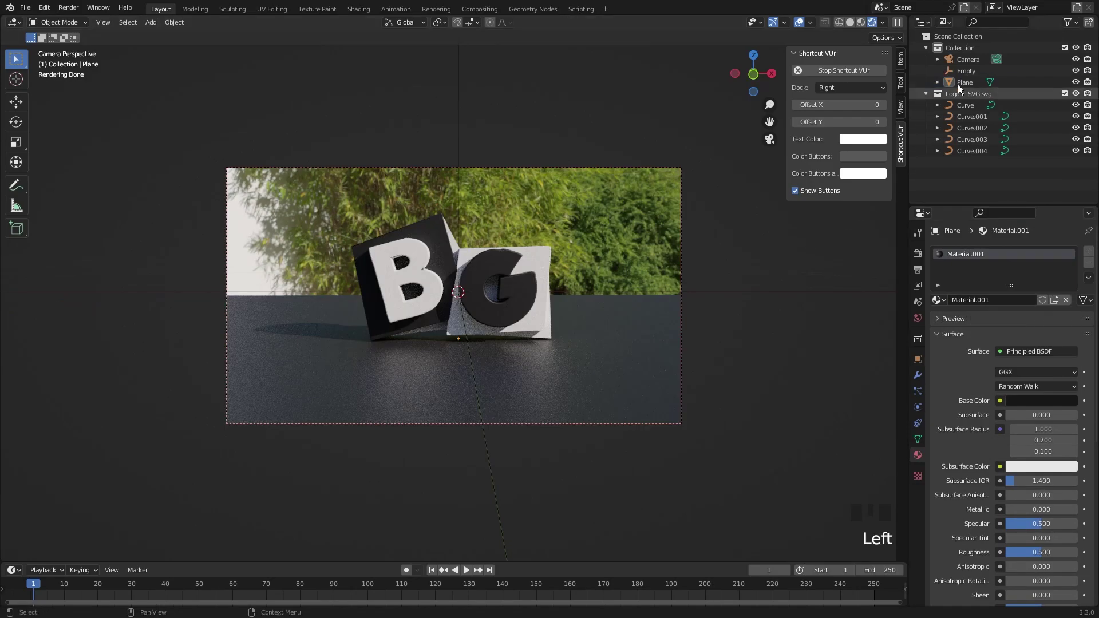
pyautogui.click(977, 60)
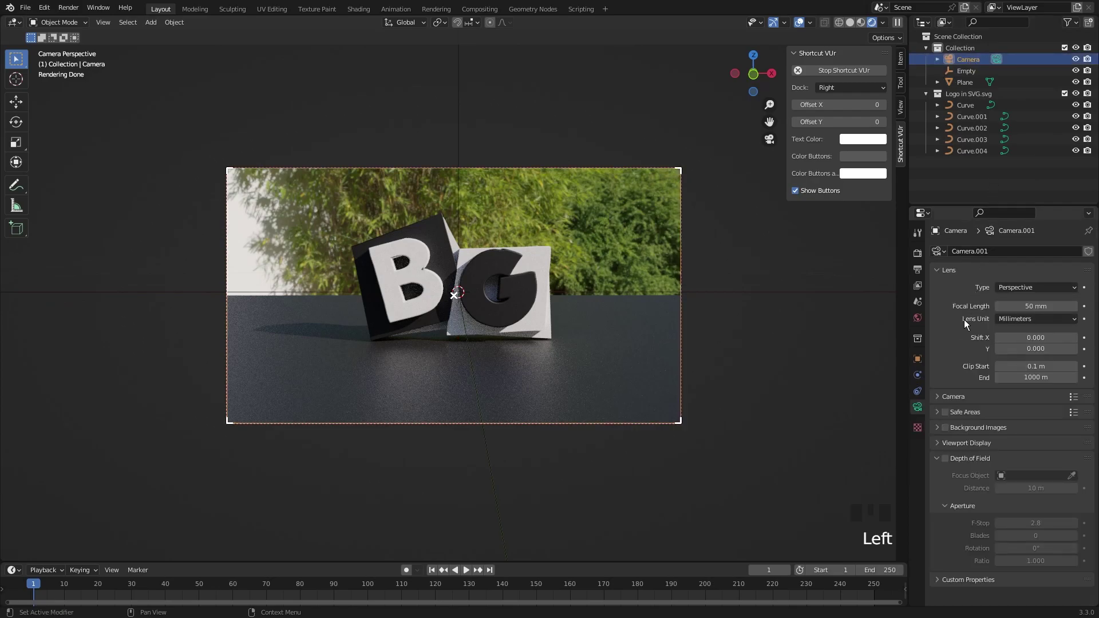
pyautogui.click(945, 458)
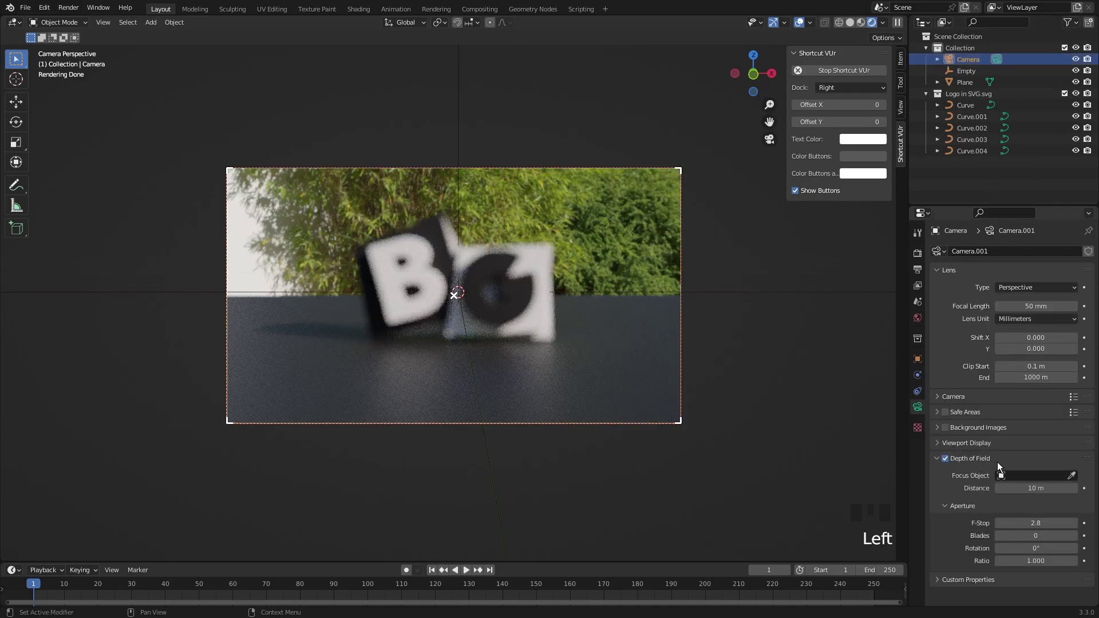
pyautogui.click(1057, 475)
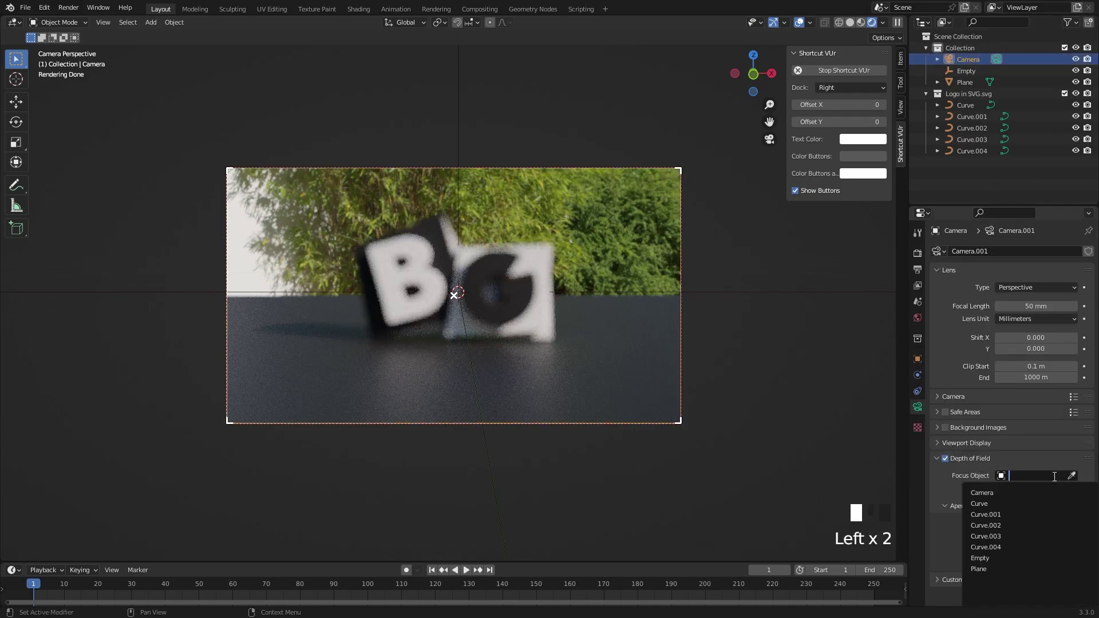
pyautogui.click(998, 555)
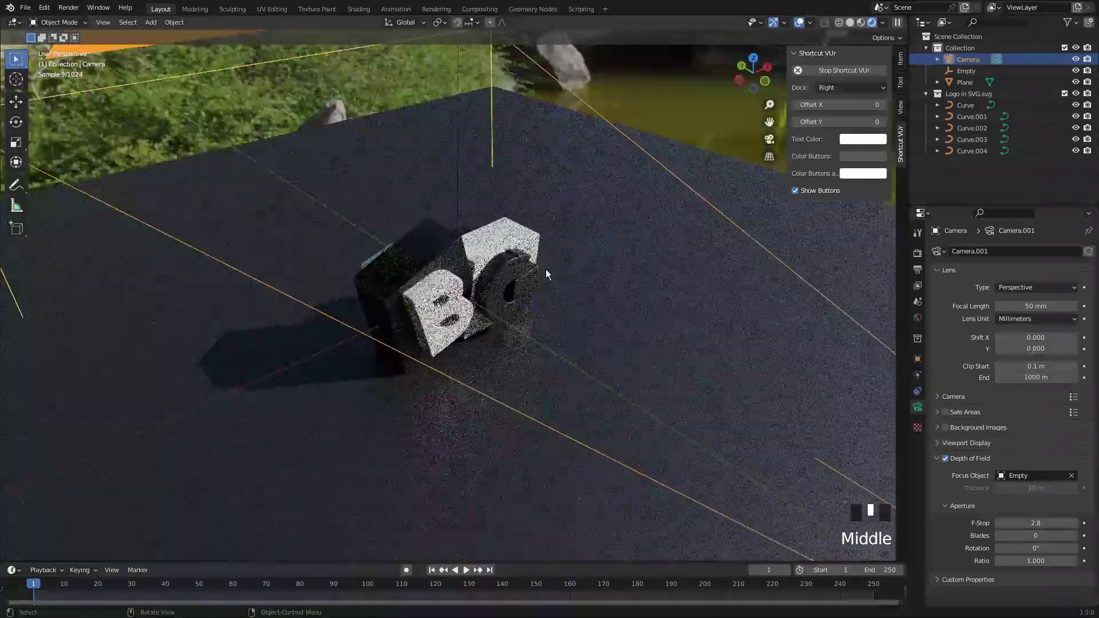
pyautogui.press('g')
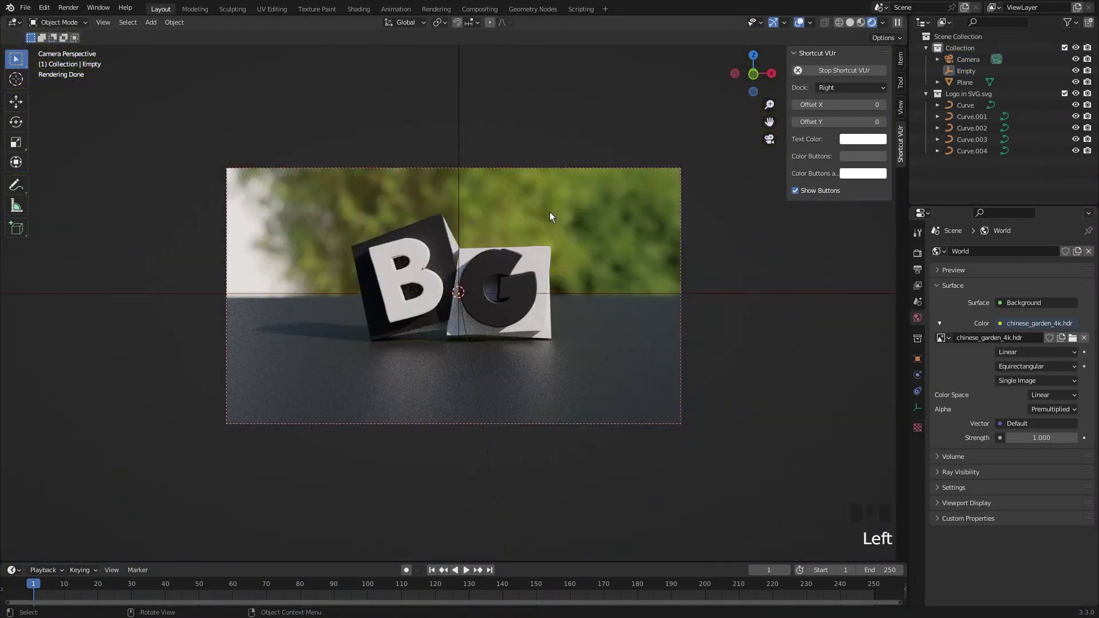
pyautogui.scroll(4, 541, 292)
pyautogui.scroll(-3, 496, 263)
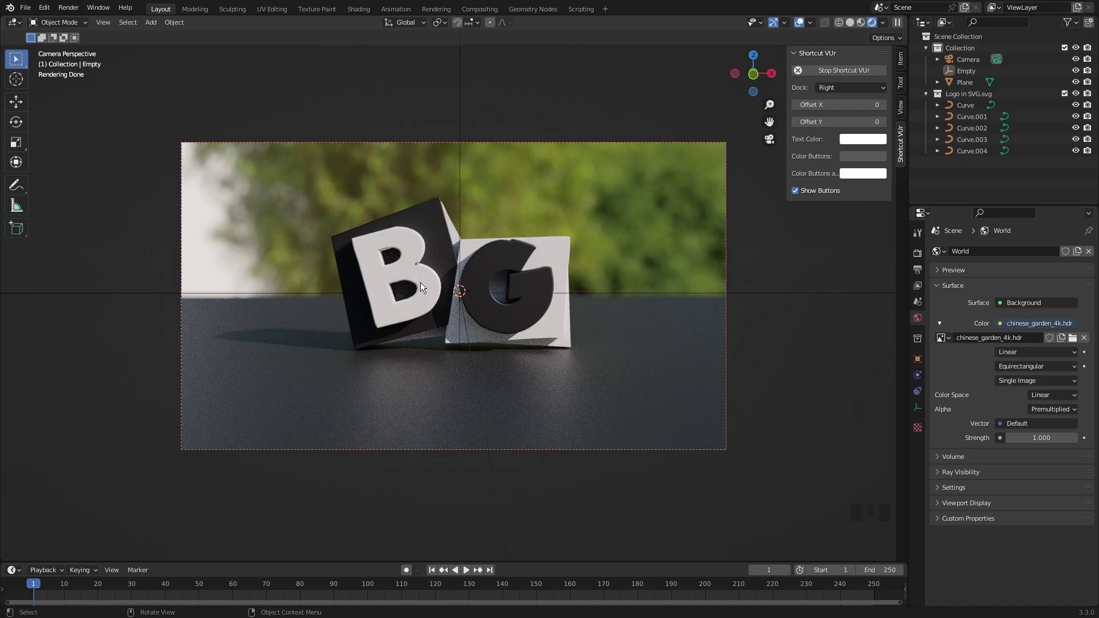
# Duplicate the B and G letter curves and set their Fill Mode to None
pyautogui.click(420, 283)
pyautogui.keyDown('shift'); pyautogui.click(473, 286); pyautogui.keyUp('shift')
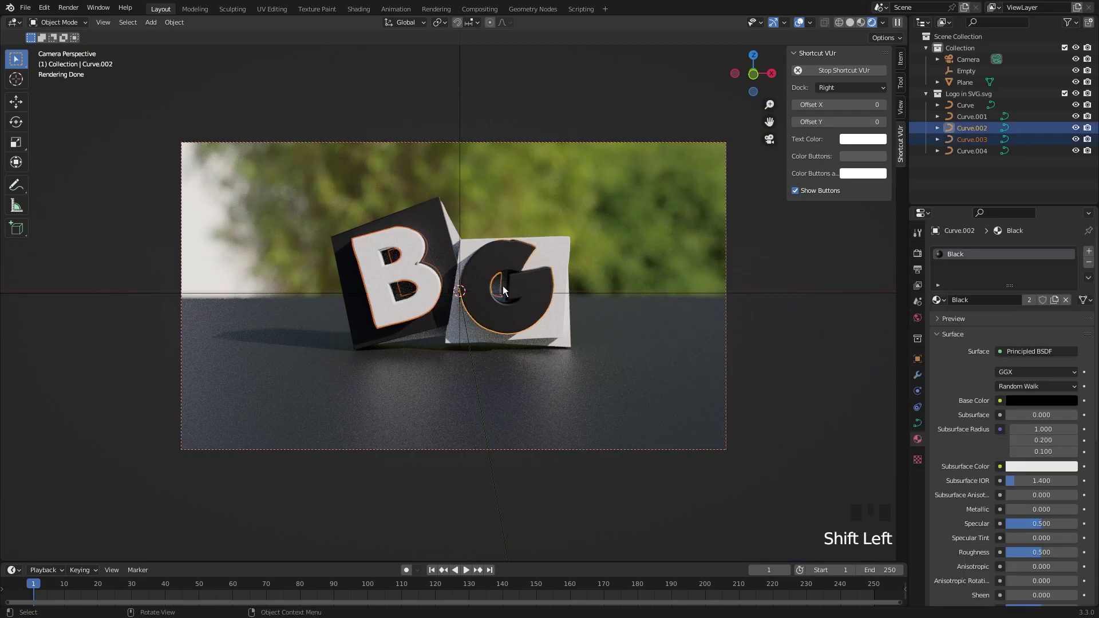
pyautogui.hotkey('shift', 'd')
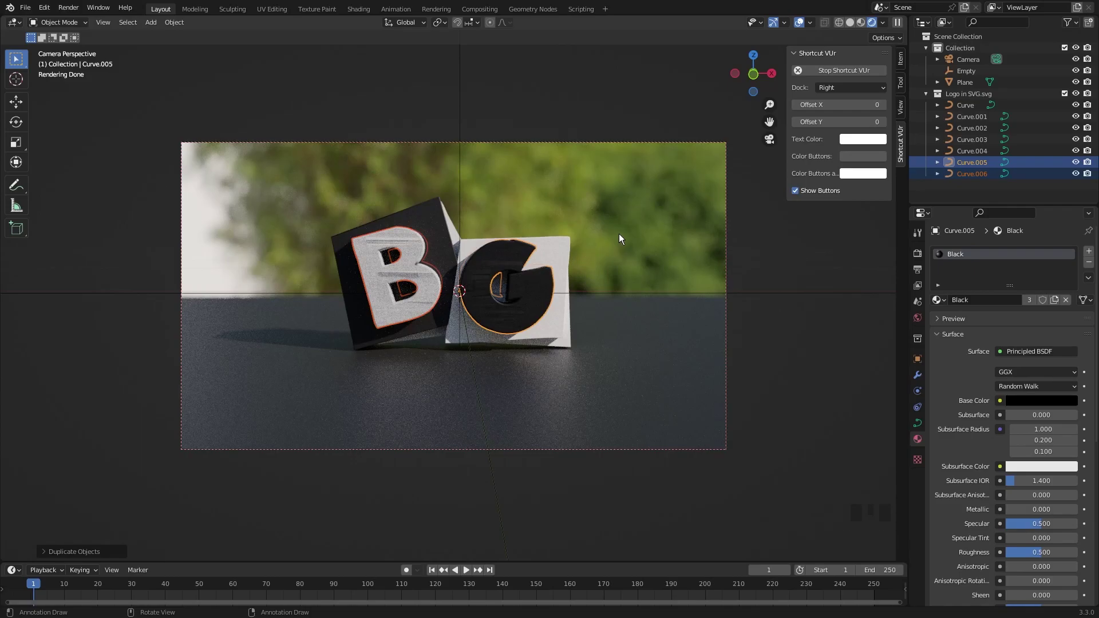
pyautogui.click(918, 424)
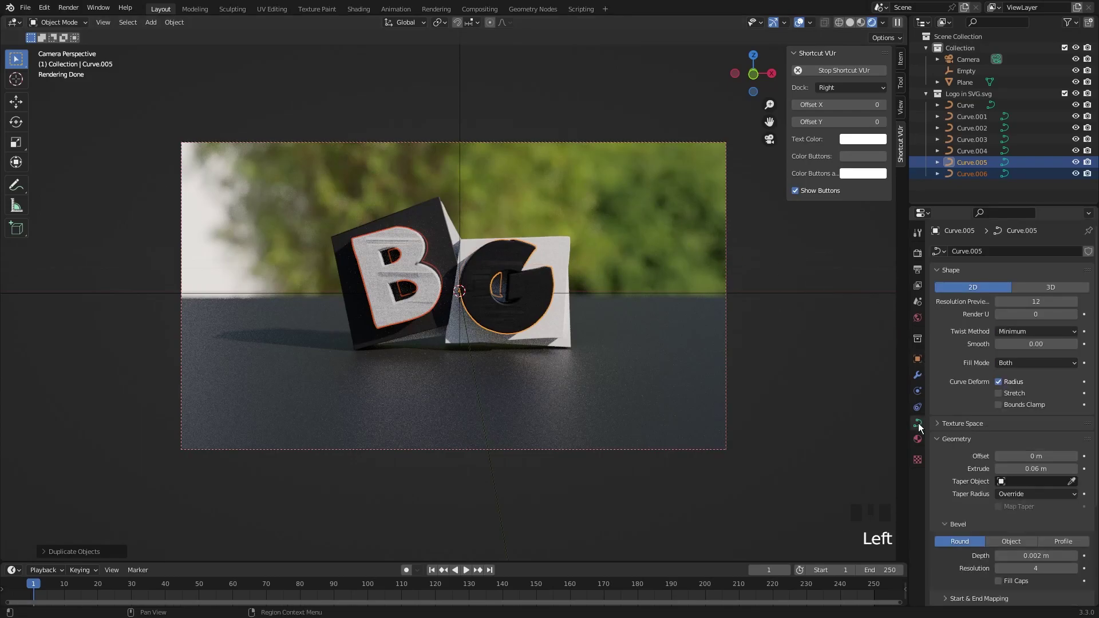
pyautogui.hotkey('ctrl', 'z')
pyautogui.click(1007, 364)
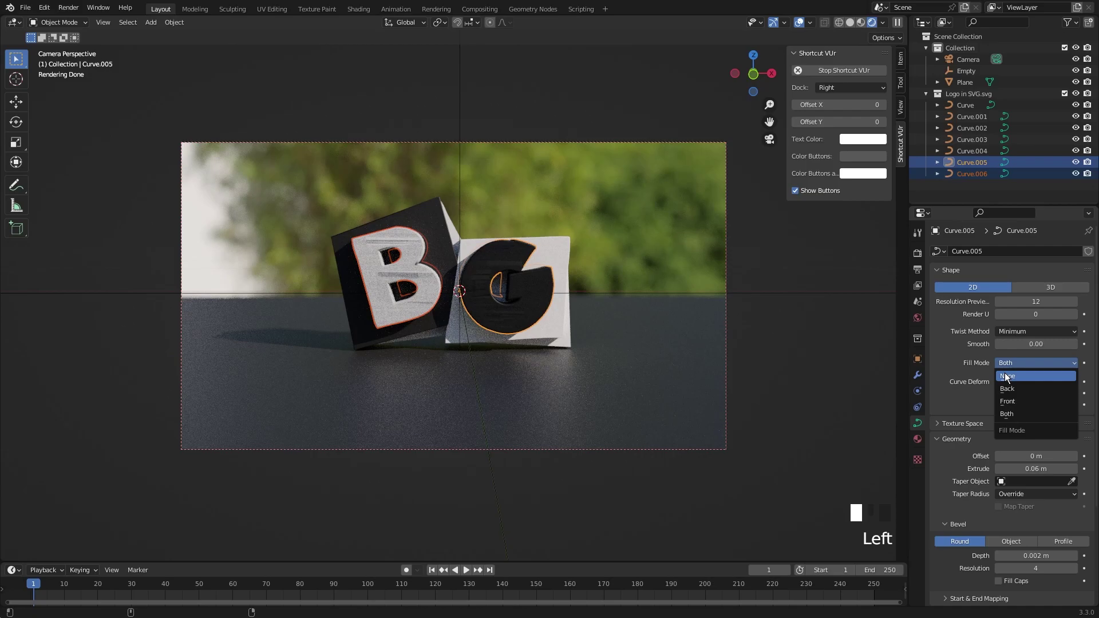
pyautogui.click(1006, 377)
# Increase the letter curves' Bevel Depth slightly for rounded outline rims
pyautogui.scroll(-3, 1004, 373)
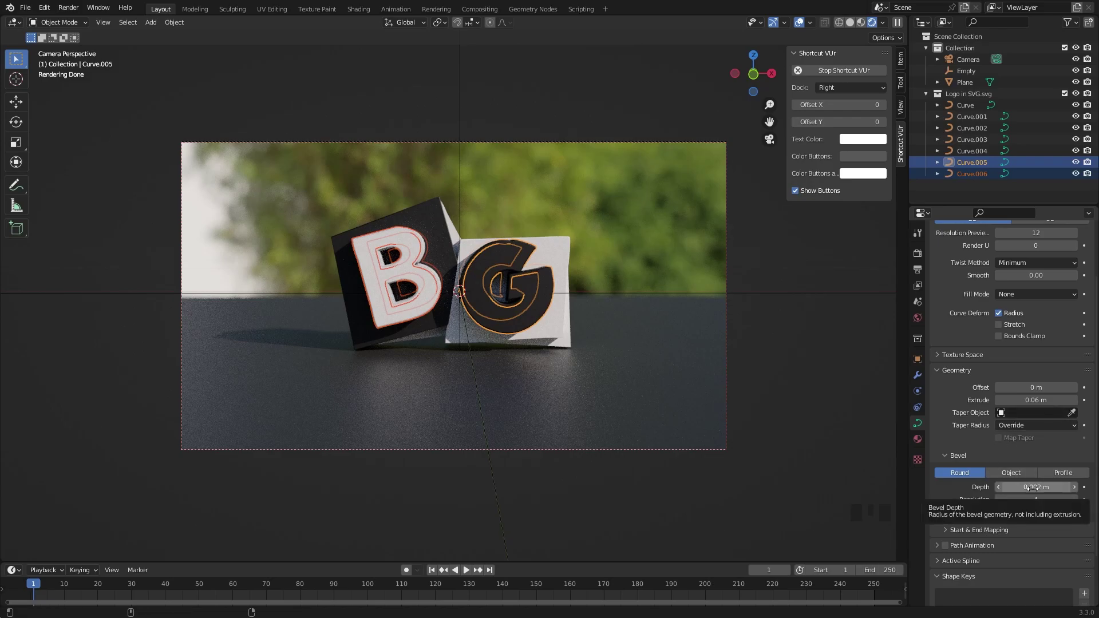
pyautogui.moveTo(1032, 488)
pyautogui.keyDown('alt'); pyautogui.keyDown('shift'); pyautogui.mouseDown()
pyautogui.moveTo(1054, 487)
pyautogui.moveTo(1024, 488)
pyautogui.mouseUp(); pyautogui.keyUp('shift'); pyautogui.keyUp('alt')
pyautogui.scroll(6, 620, 264)
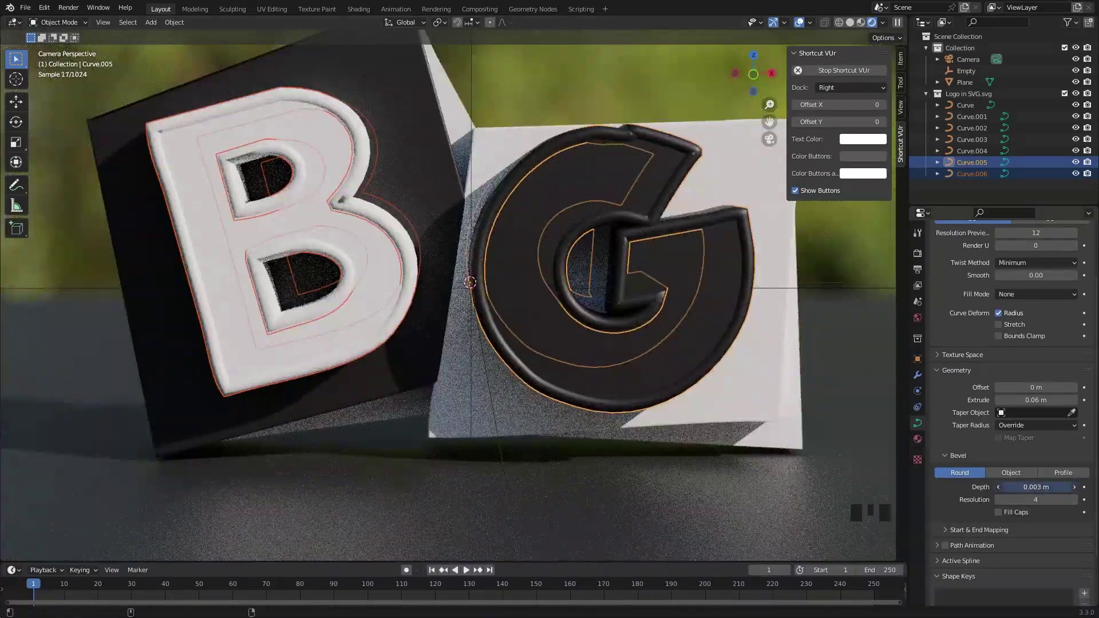
pyautogui.click(1030, 486)
# Select the G curve and duplicate its Black material into Black.001
pyautogui.click(200, 258)
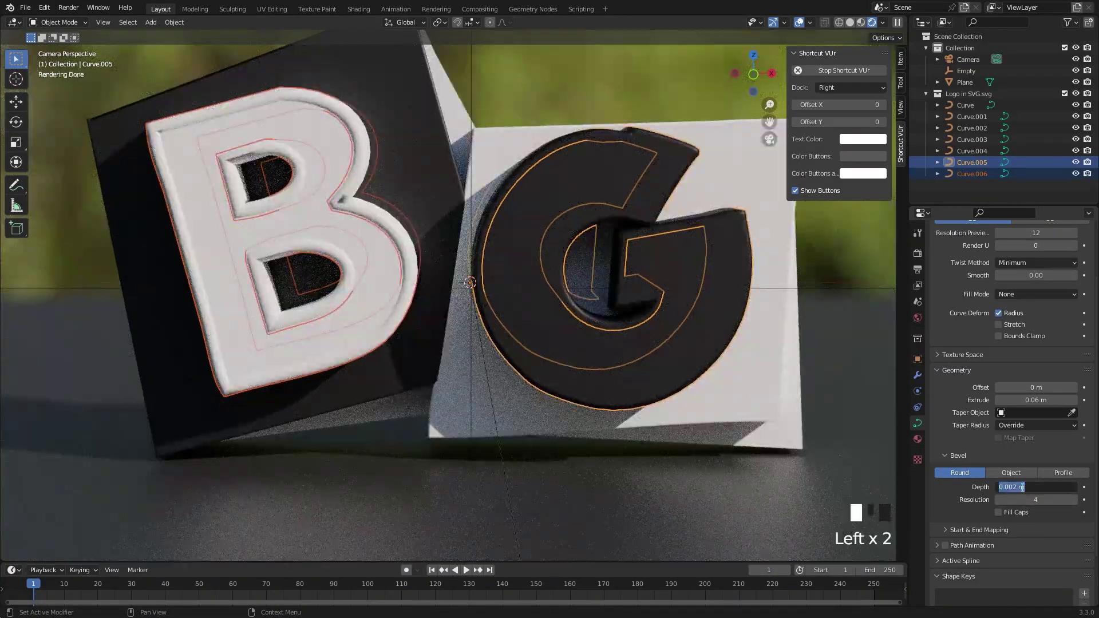
pyautogui.moveTo(573, 355); pyautogui.dragTo(630, 343, button='middle')
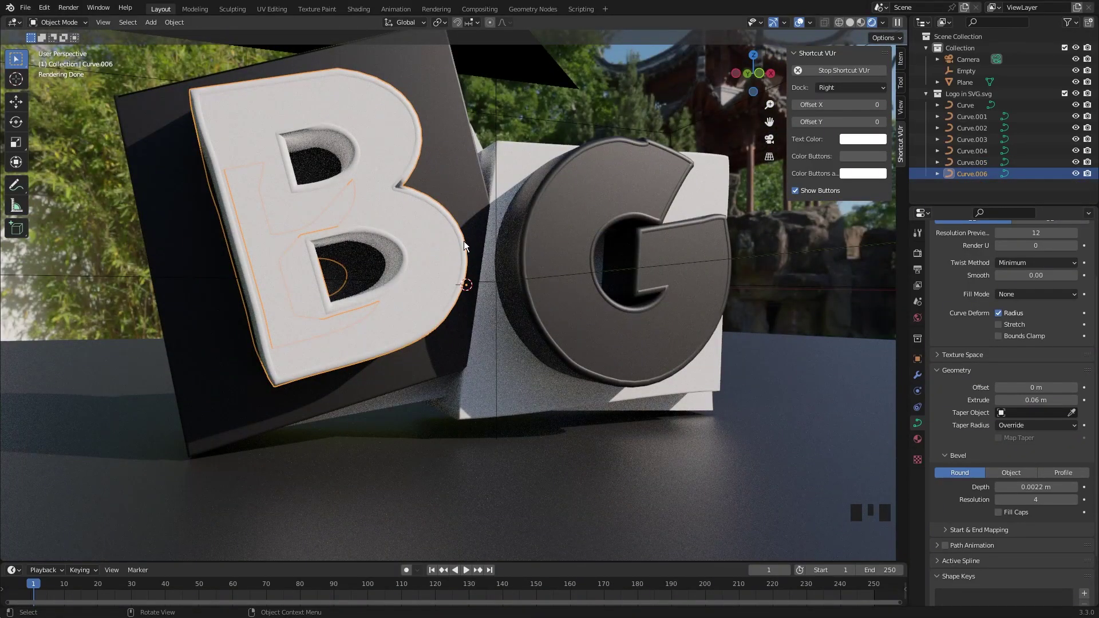
pyautogui.click(525, 234)
pyautogui.click(917, 439)
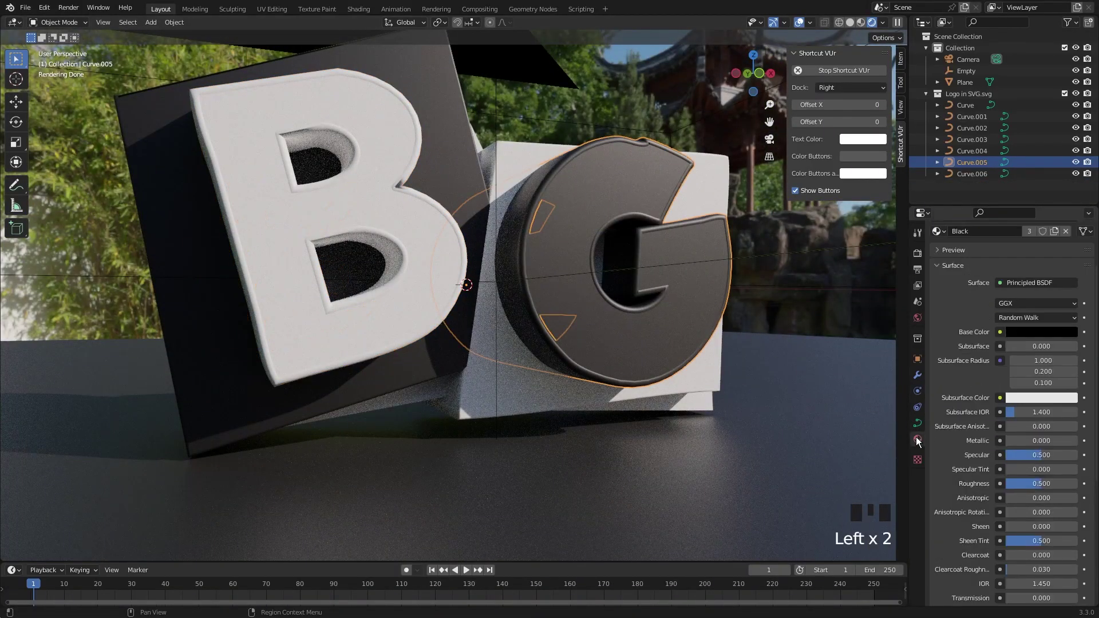
pyautogui.scroll(4, 1030, 275)
pyautogui.click(1055, 300)
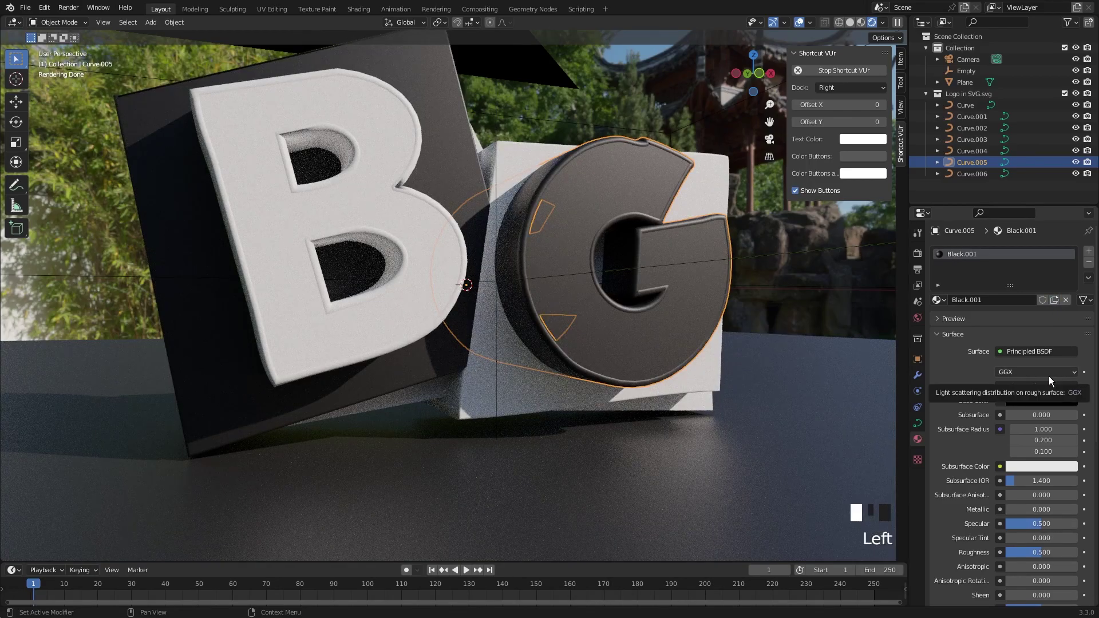
# Set Black.001 to Metallic 1, Roughness 0 and a near-white base colour
pyautogui.moveTo(1011, 506); pyautogui.dragTo(1076, 509)
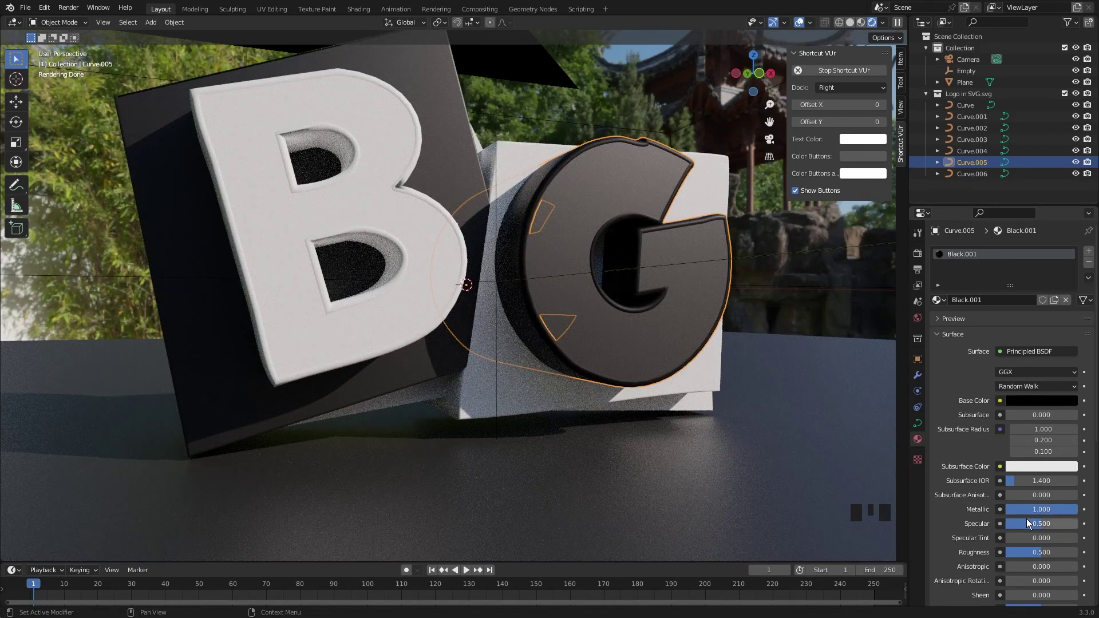
pyautogui.moveTo(1075, 553); pyautogui.dragTo(1013, 552)
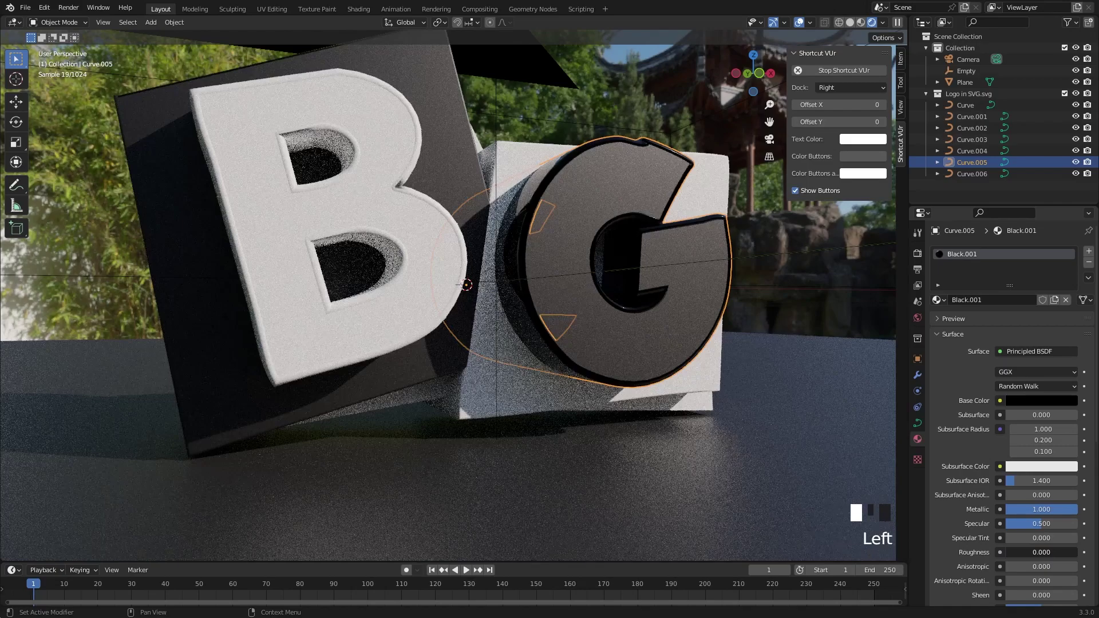
pyautogui.click(1043, 400)
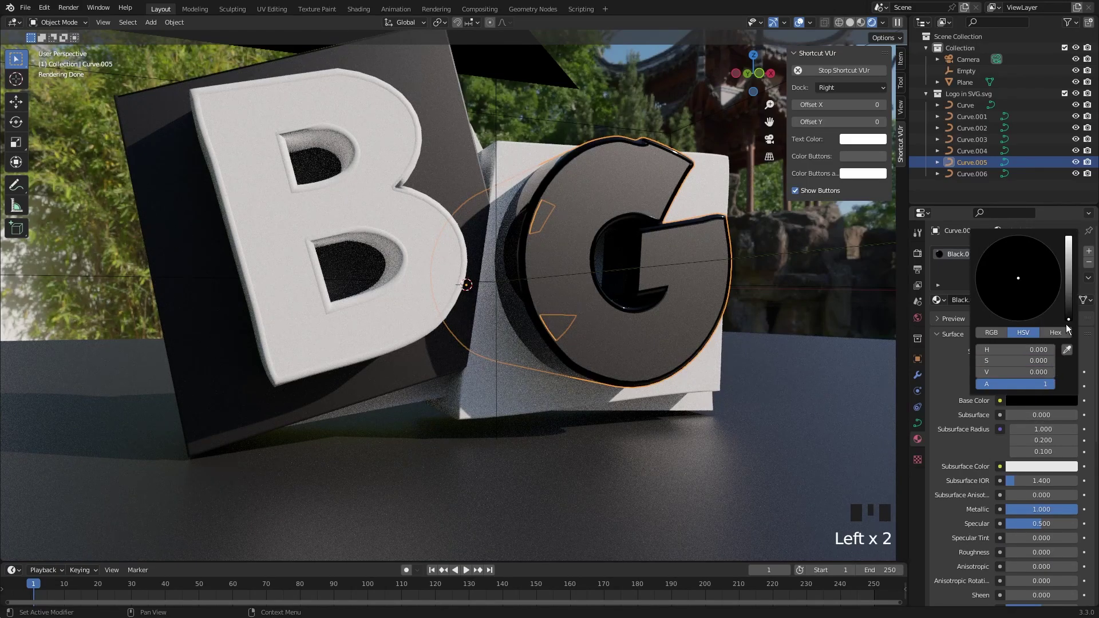
pyautogui.moveTo(1068, 321); pyautogui.dragTo(1068, 236)
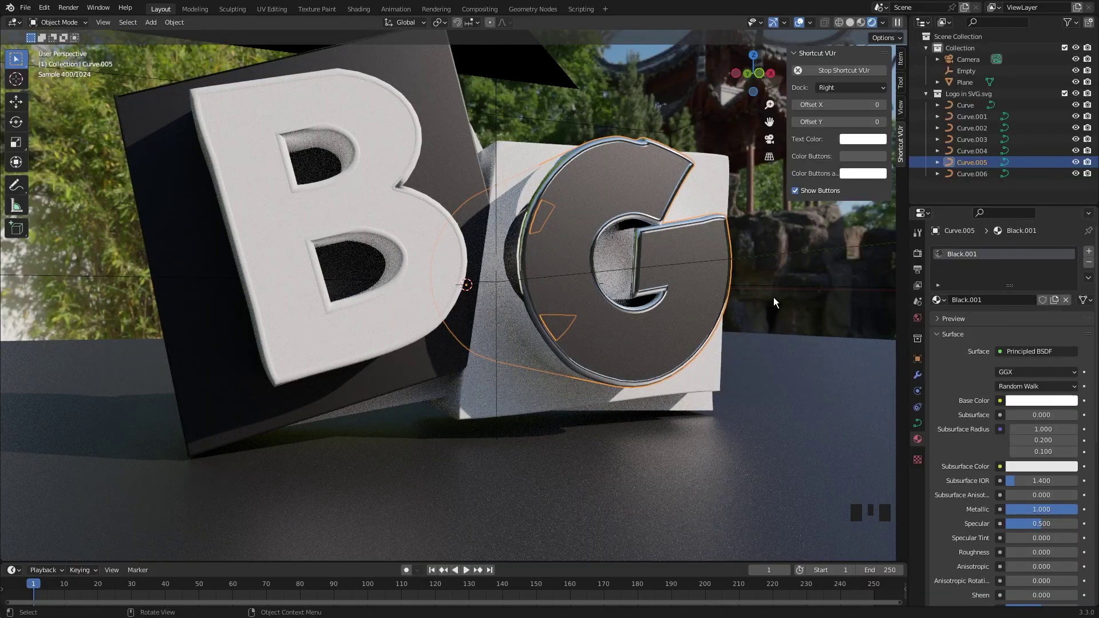
# Orbit around the logo and select the B and G letter blocks
pyautogui.moveTo(774, 297); pyautogui.dragTo(513, 248, button='middle')
pyautogui.scroll(-3, 694, 384)
pyautogui.keyDown('ctrl'); pyautogui.click(494, 246); pyautogui.keyUp('ctrl')
pyautogui.keyDown('shift'); pyautogui.click(604, 214); pyautogui.keyUp('shift')
pyautogui.click(366, 189)
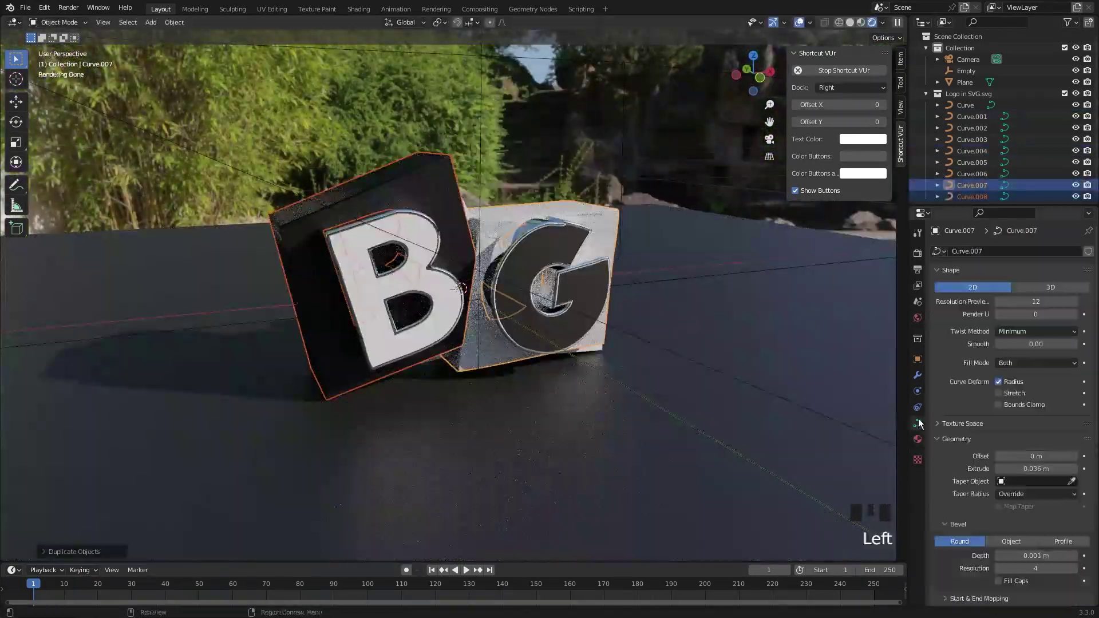
pyautogui.keyDown('alt'); pyautogui.keyDown('shift'); pyautogui.click(367, 189); pyautogui.keyUp('shift'); pyautogui.keyUp('alt')
# Give the Curve object its own single-user SVGMat.001 material with a grey base colour
pyautogui.click(572, 229)
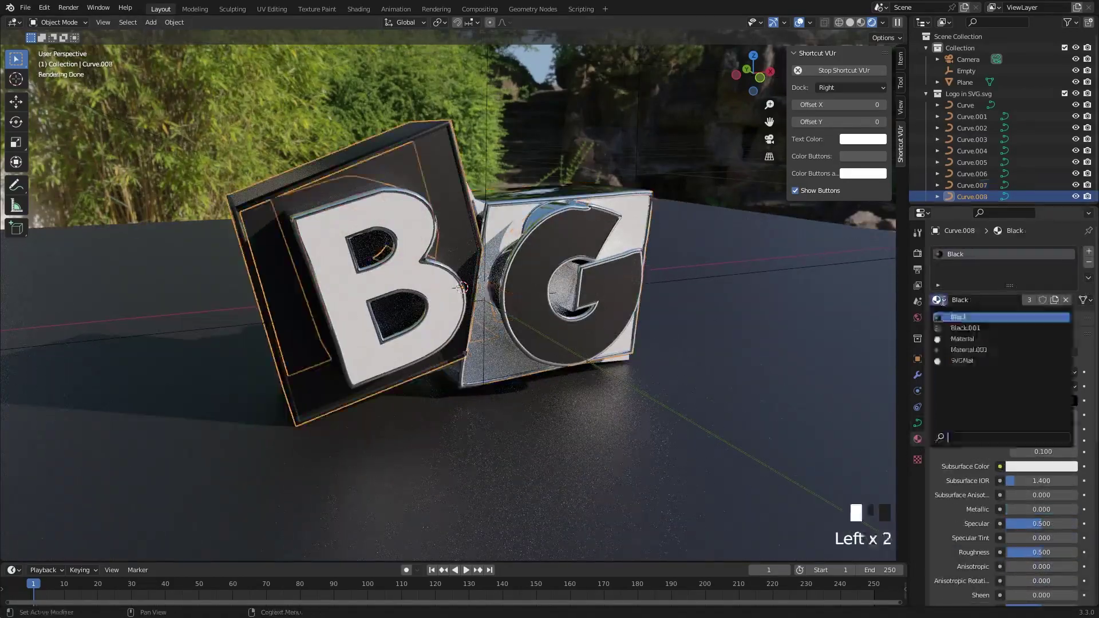
pyautogui.click(770, 139)
pyautogui.scroll(-4, 458, 286)
pyautogui.click(965, 105)
pyautogui.click(1029, 300)
pyautogui.click(1041, 400)
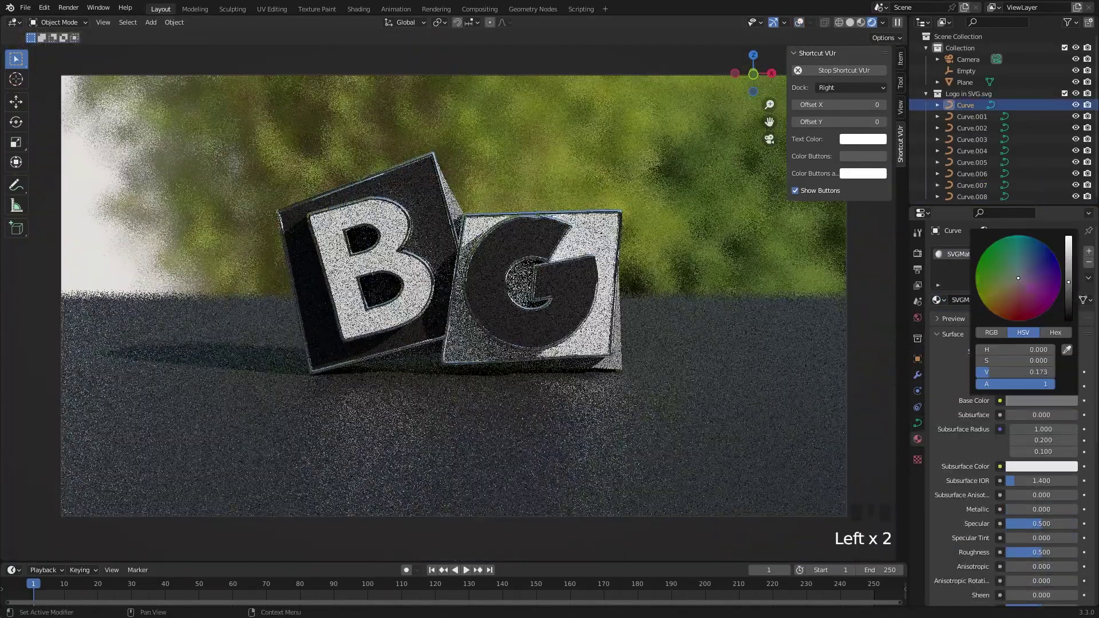
pyautogui.moveTo(510, 380); pyautogui.dragTo(583, 390, button='middle')
pyautogui.scroll(5, 583, 392)
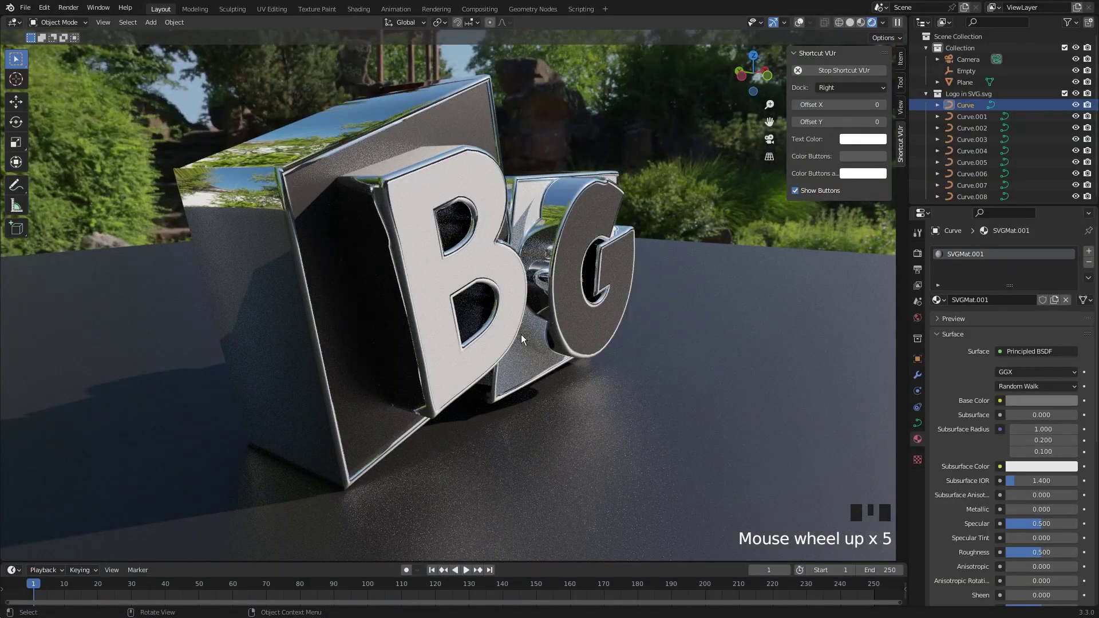
# Load killesberg_park_4k.hdr as the World Color environment image
pyautogui.moveTo(521, 332); pyautogui.dragTo(638, 363, button='middle')
pyautogui.click(918, 318)
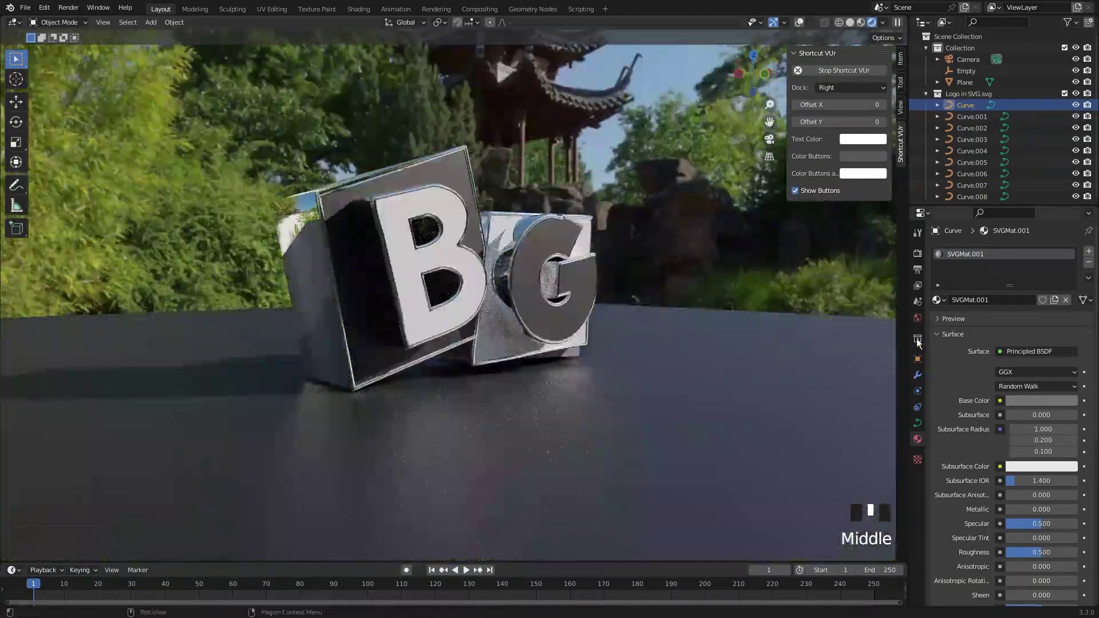
pyautogui.click(1073, 338)
pyautogui.scroll(-3, 688, 321)
pyautogui.click(688, 321)
pyautogui.click(733, 463)
# Select the four letter curves and increase their Extrude to 0.085 m
pyautogui.moveTo(732, 463); pyautogui.dragTo(547, 253, button='middle')
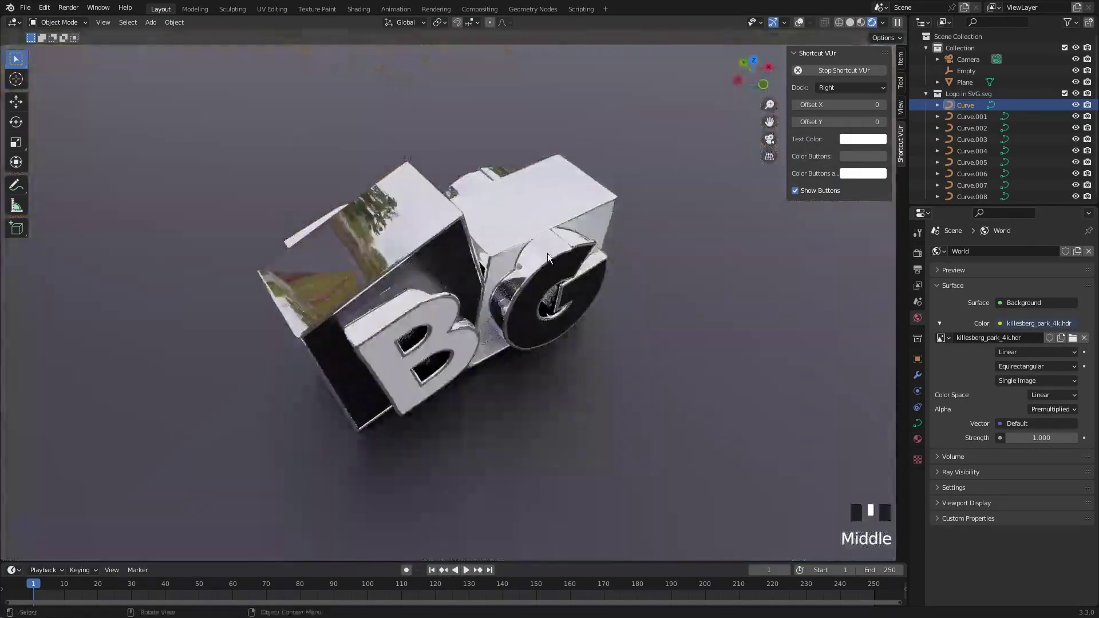
pyautogui.keyDown('shift'); pyautogui.click(428, 287); pyautogui.keyUp('shift')
pyautogui.keyDown('shift'); pyautogui.click(428, 286); pyautogui.keyUp('shift')
pyautogui.keyDown('shift'); pyautogui.click(428, 286); pyautogui.keyUp('shift')
pyautogui.keyDown('alt'); pyautogui.keyDown('shift'); pyautogui.click(428, 286); pyautogui.keyUp('shift'); pyautogui.keyUp('alt')
pyautogui.keyDown('alt'); pyautogui.keyDown('shift'); pyautogui.moveTo(1037, 468); pyautogui.dragTo(1048, 468); pyautogui.keyUp('shift'); pyautogui.keyUp('alt')
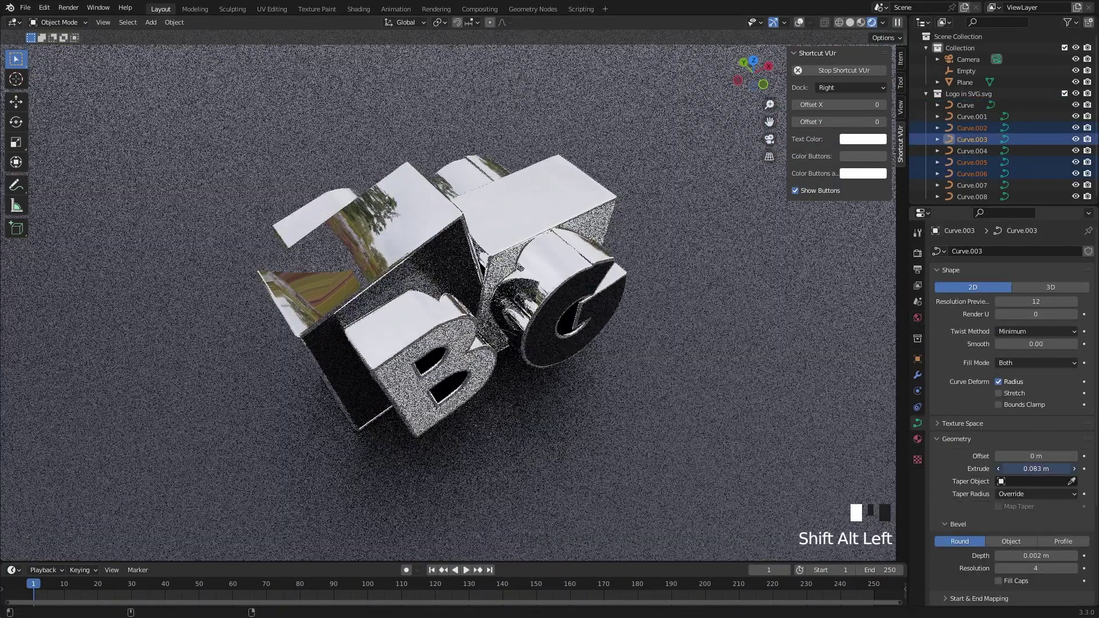
pyautogui.moveTo(515, 366); pyautogui.dragTo(491, 340, button='middle')
pyautogui.scroll(3, 559, 379)
pyautogui.scroll(-3, 514, 355)
pyautogui.scroll(4, 552, 324)
# Set the Metal material's base colour to orange-gold, brighter and slightly less saturated
pyautogui.click(1022, 401)
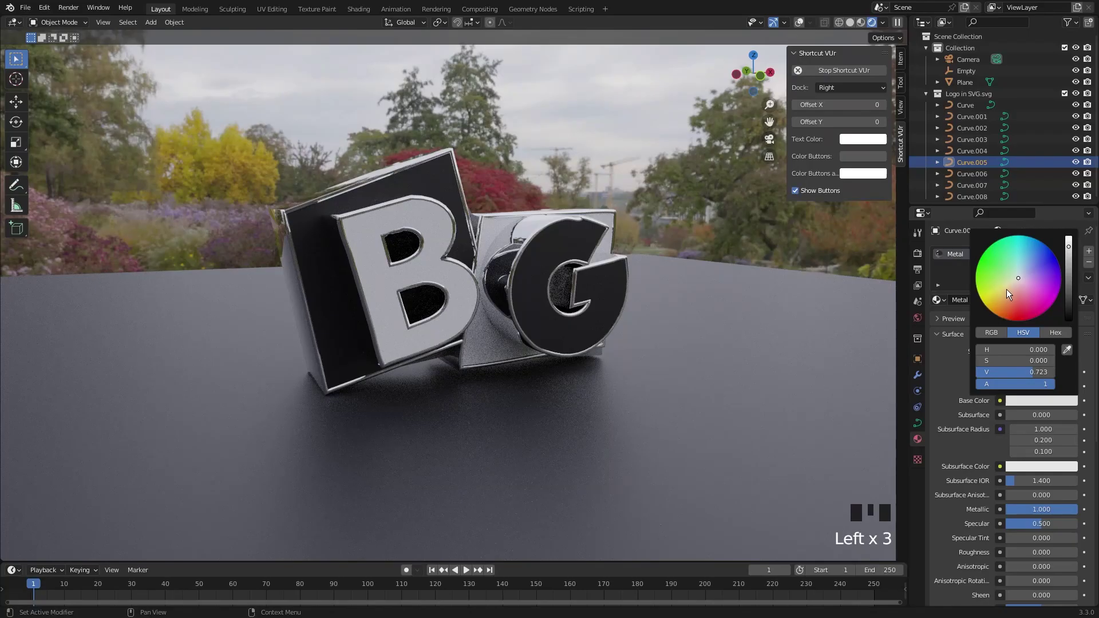
pyautogui.moveTo(1007, 290); pyautogui.dragTo(998, 304)
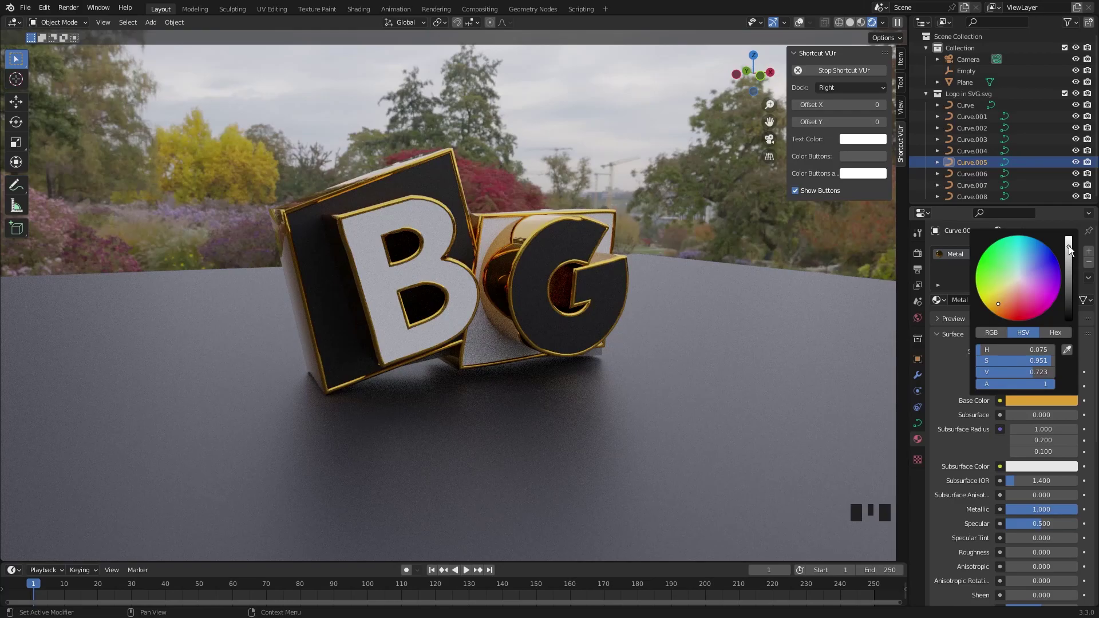
pyautogui.moveTo(1069, 250); pyautogui.dragTo(1068, 238)
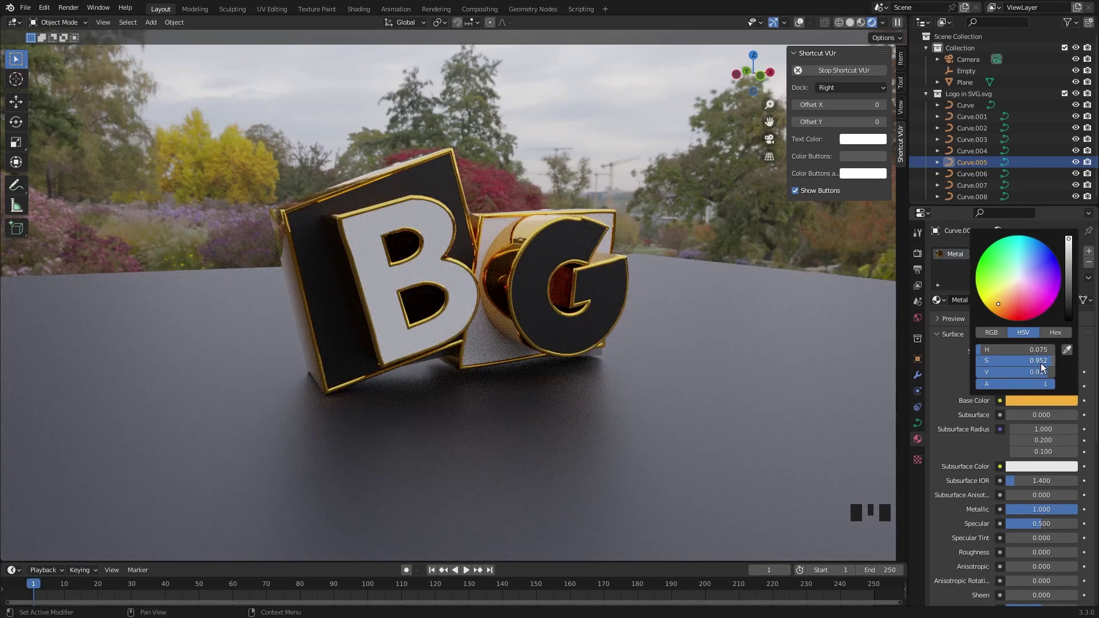
pyautogui.moveTo(1041, 366); pyautogui.dragTo(1024, 367)
pyautogui.moveTo(601, 406); pyautogui.dragTo(630, 445, button='middle')
# Switch to the camera view, check the Render settings, and render the image in Cycles
pyautogui.press('KP_0')
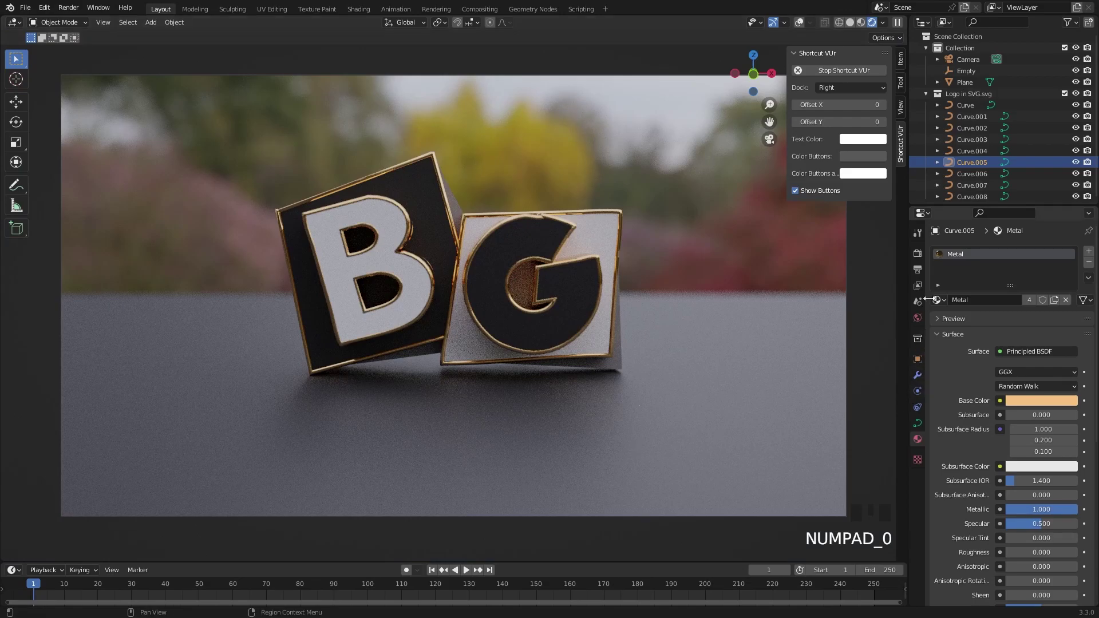
pyautogui.click(917, 254)
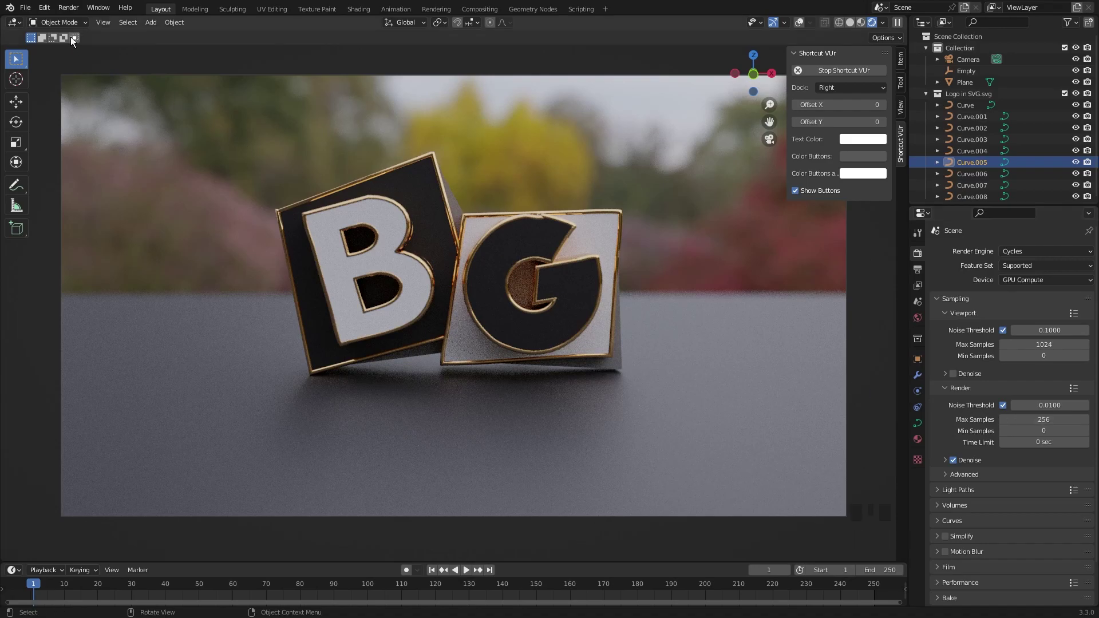
pyautogui.click(68, 8)
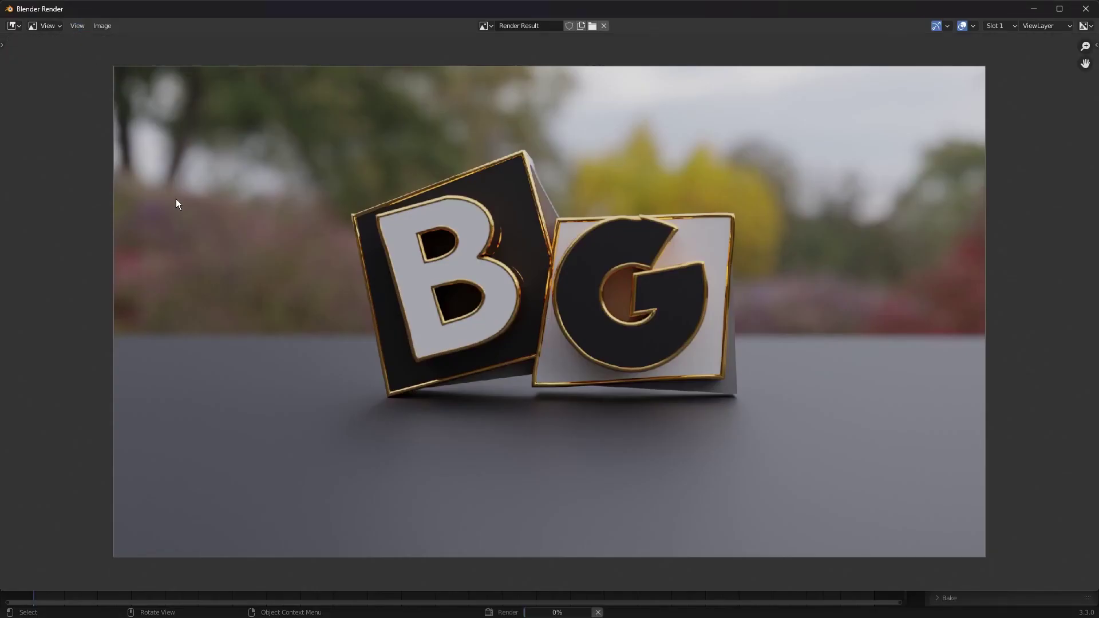